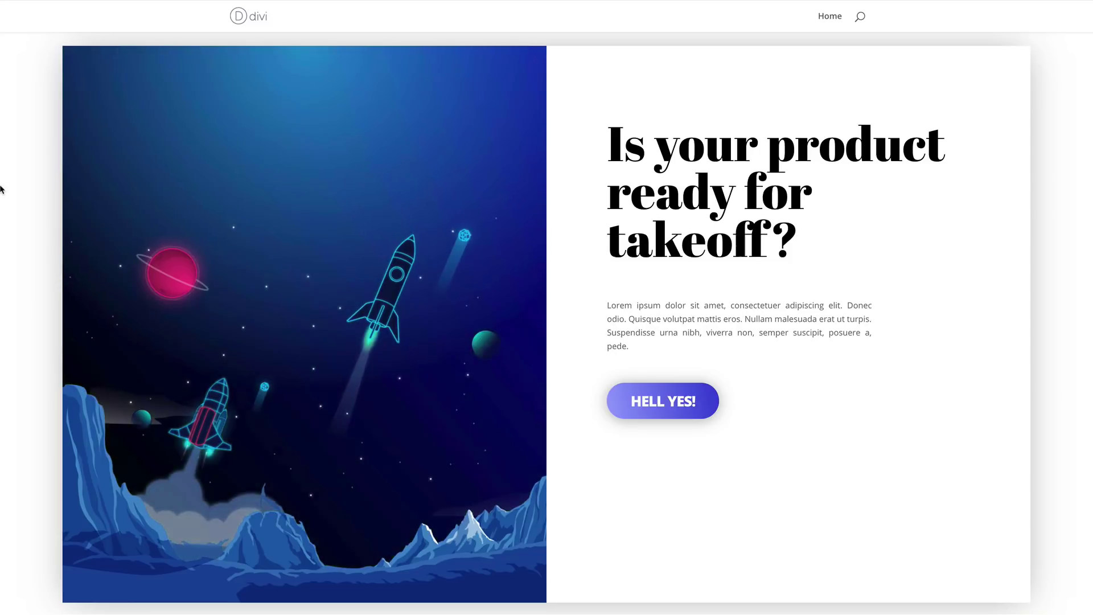
# Scroll through the finished mountain-themed demo landing page
pyautogui.scroll(-10, 0, 187)
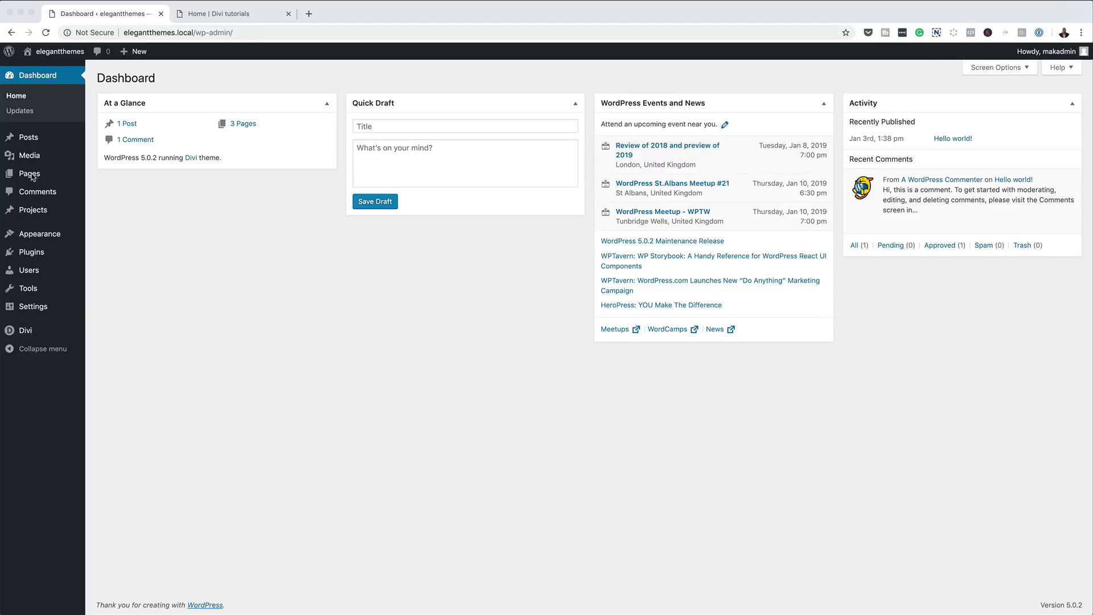
# Create a new page titled 'Gradient Background on Hover' and launch the Divi Builder on it
pyautogui.moveTo(33, 177)
pyautogui.click(109, 196)
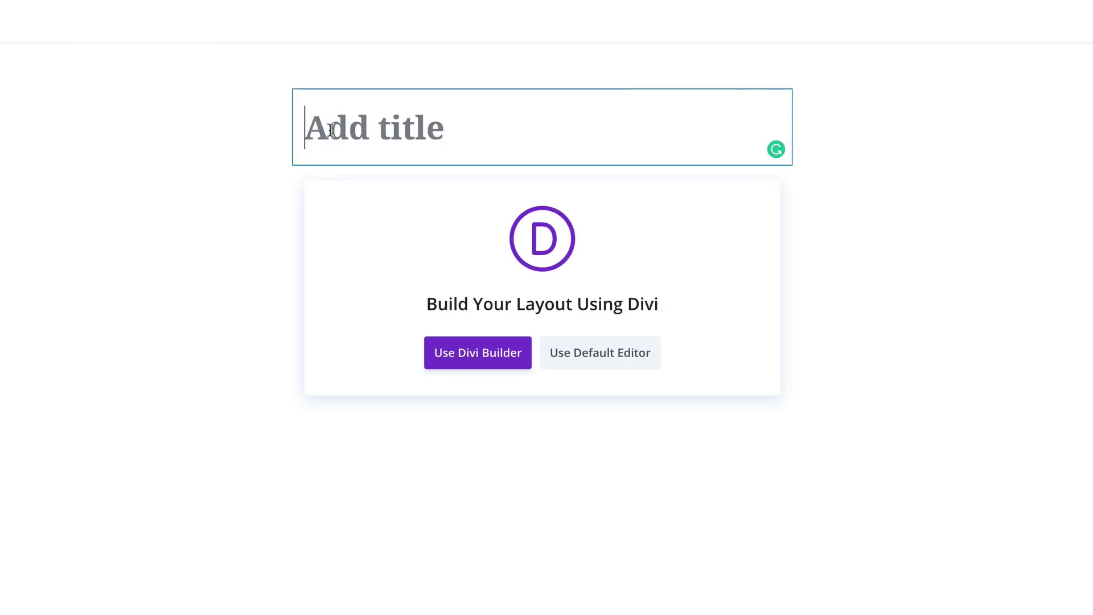
pyautogui.write('Gradient Background on Hover')
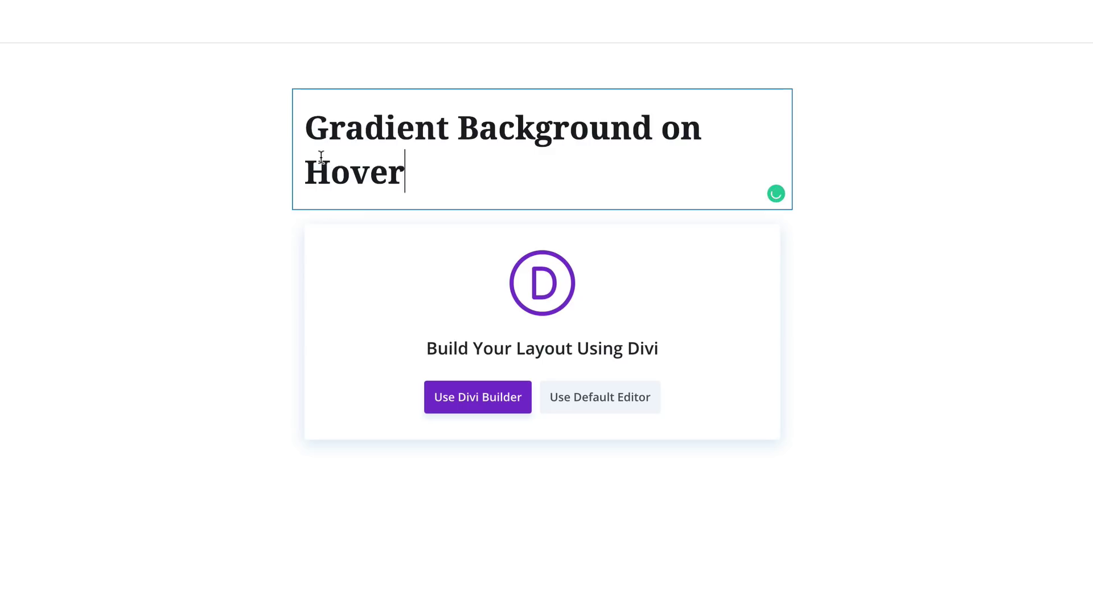
pyautogui.click(214, 313)
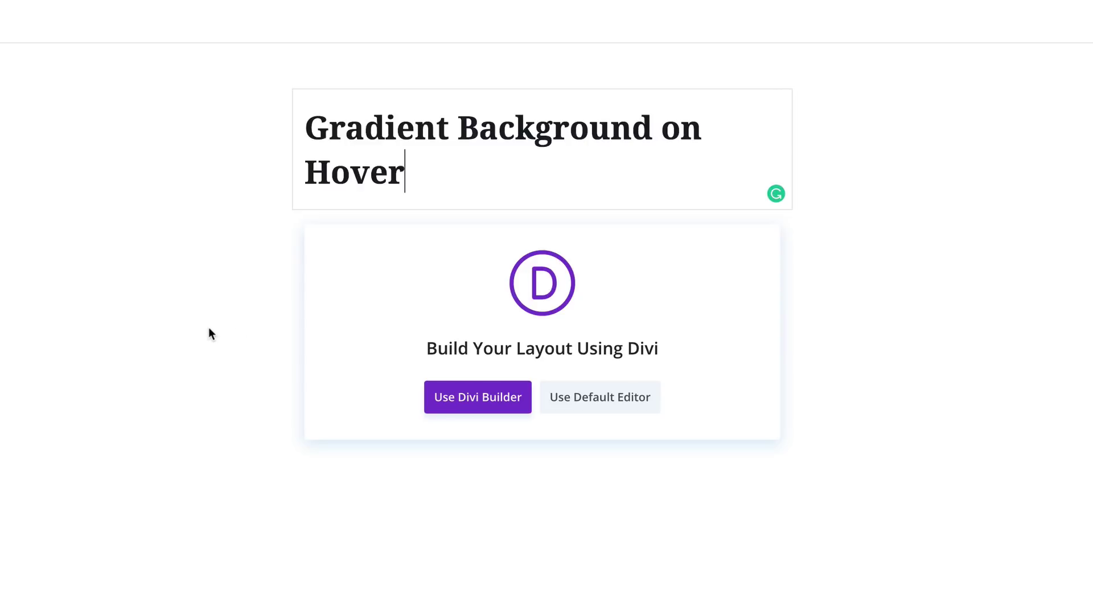
pyautogui.click(491, 401)
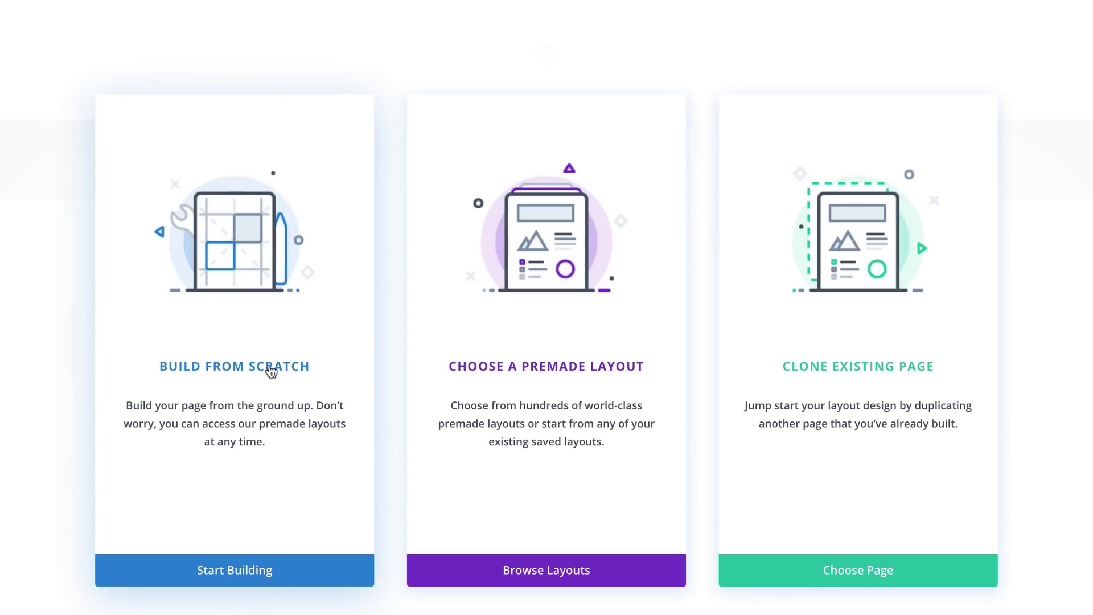
# Build from scratch with an empty two-column row and no module
pyautogui.click(271, 369)
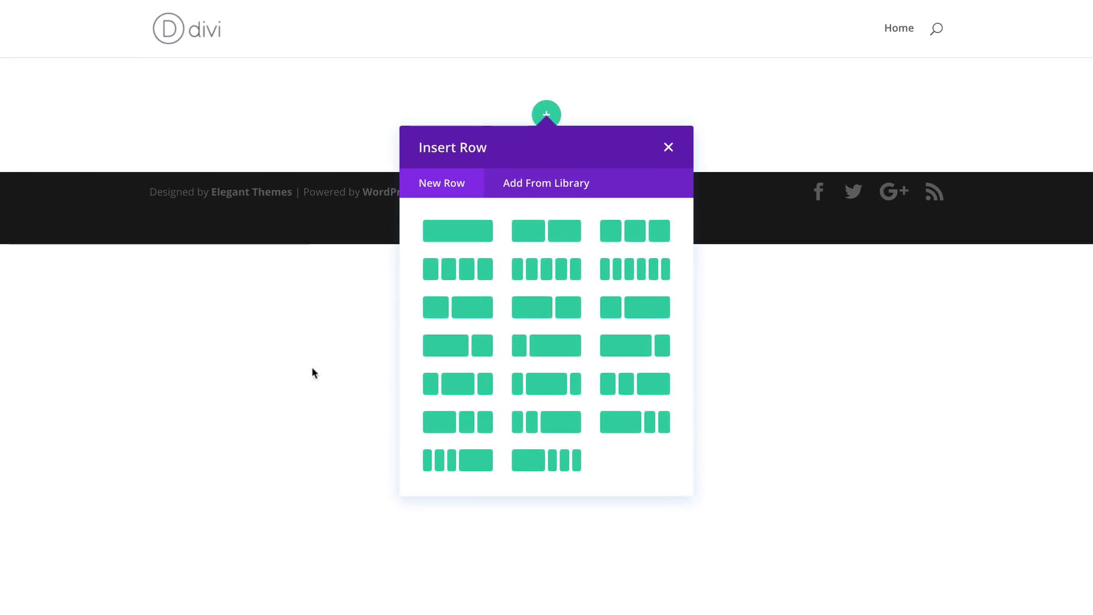
pyautogui.click(567, 238)
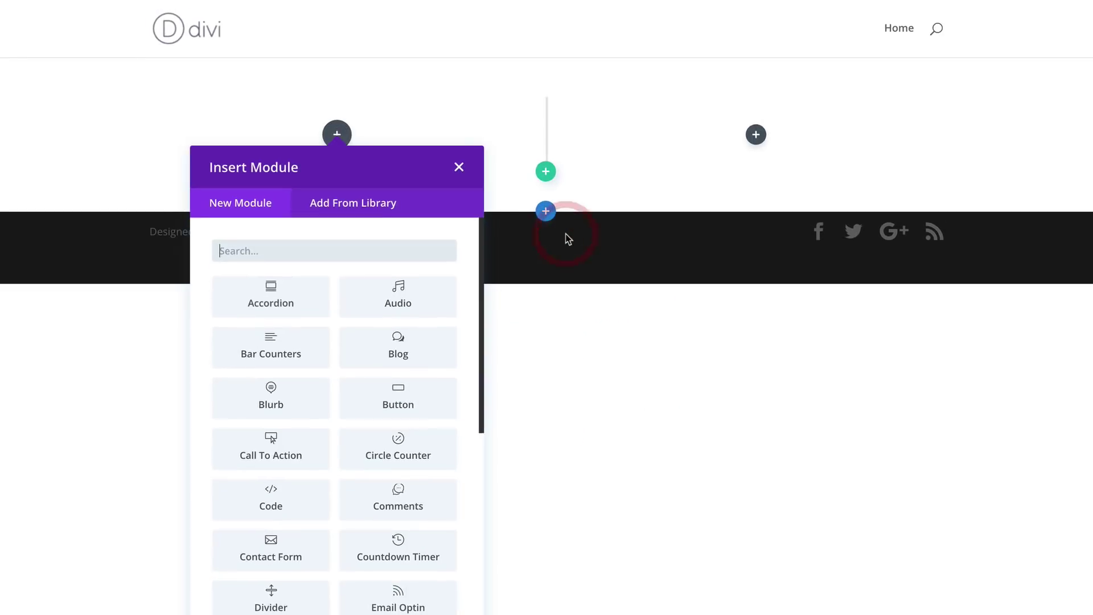
pyautogui.click(459, 167)
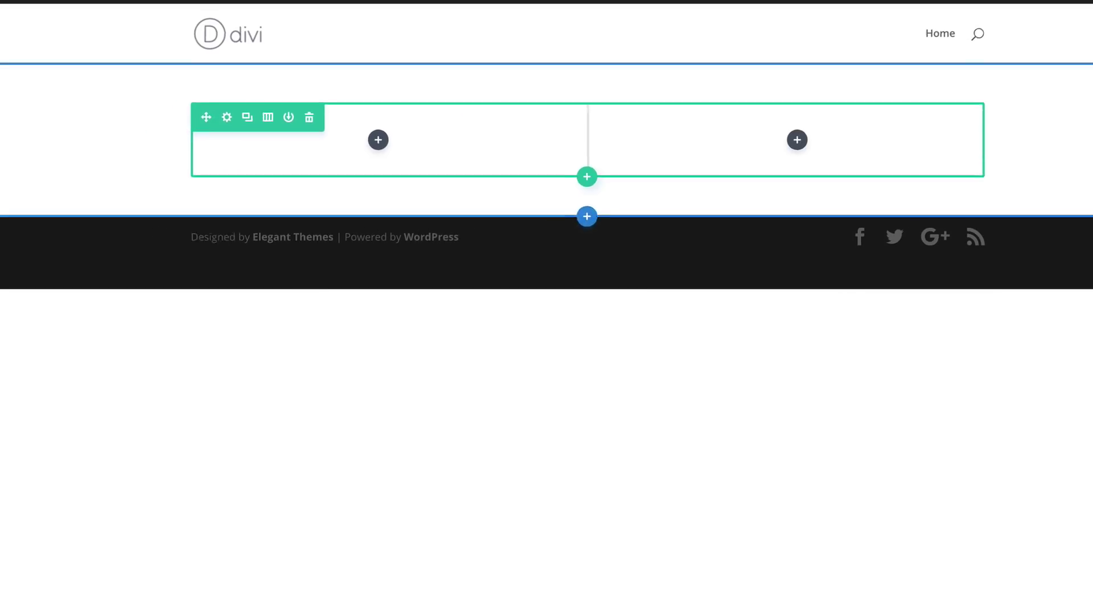
# Give the section linked 100px top and bottom padding in its Design spacing settings
pyautogui.click(38, 98)
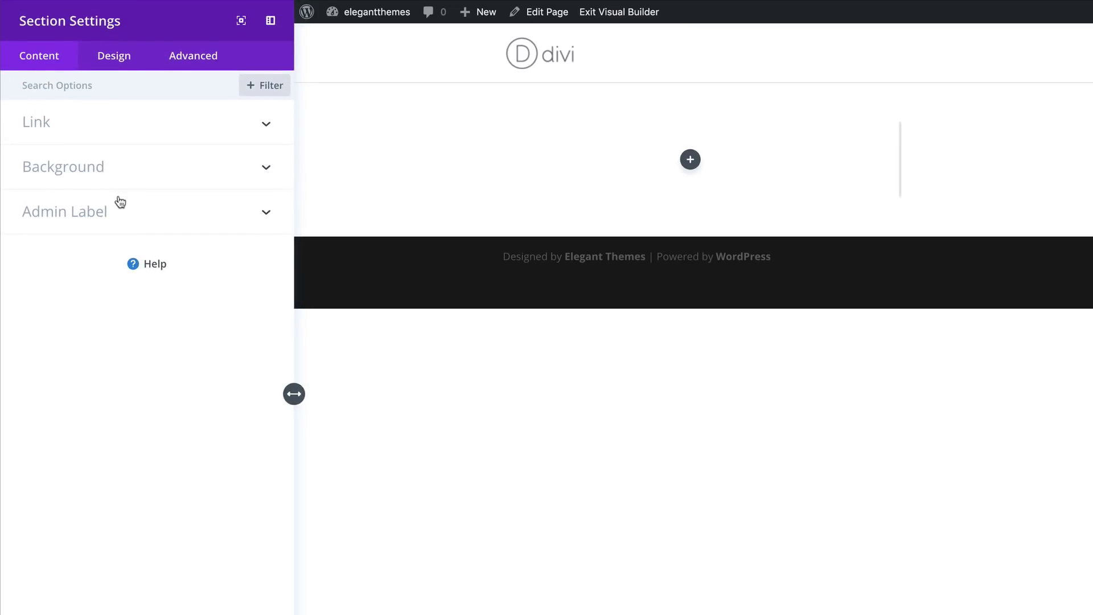
pyautogui.click(111, 34)
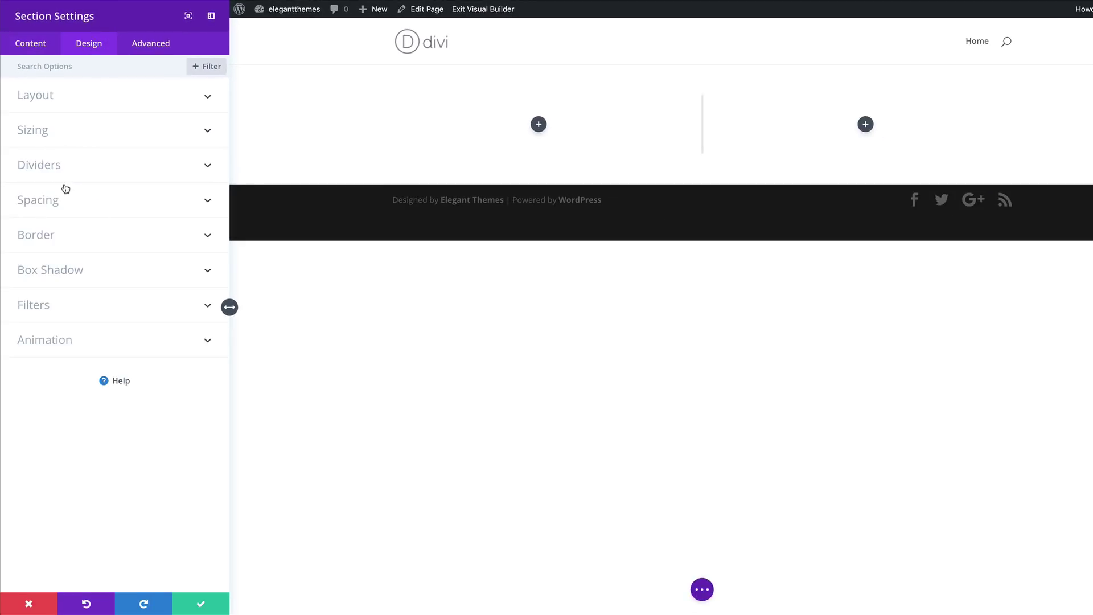
pyautogui.click(55, 203)
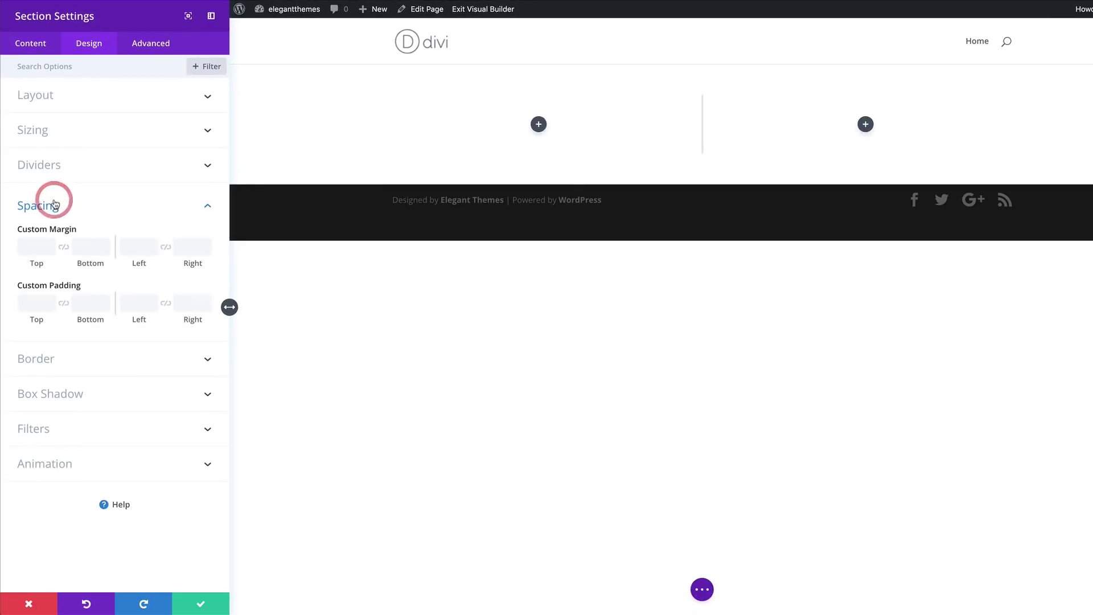
pyautogui.click(33, 299)
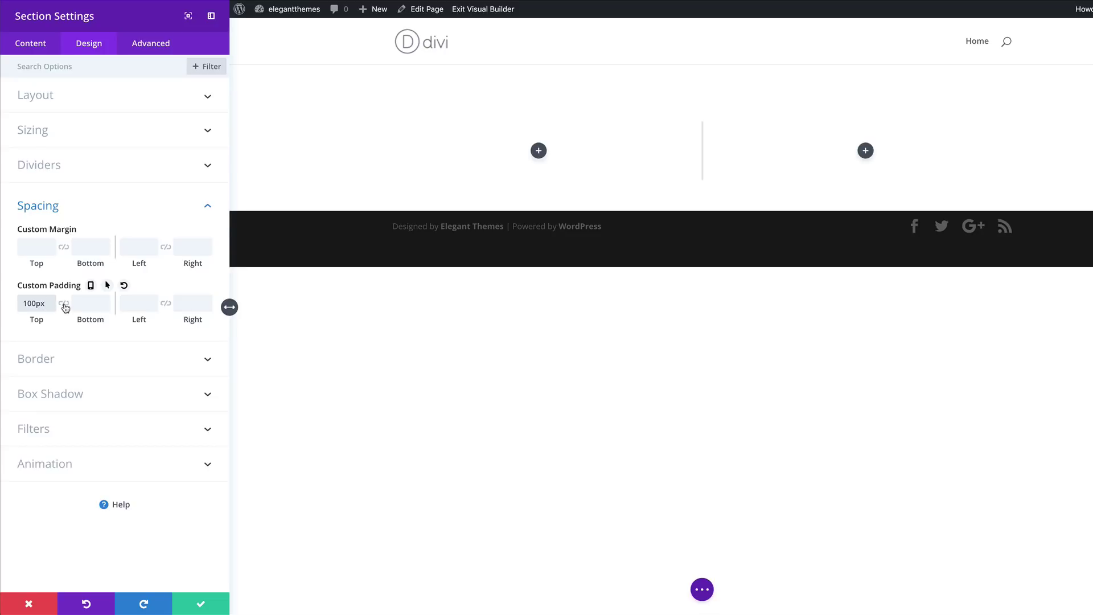
pyautogui.click(64, 305)
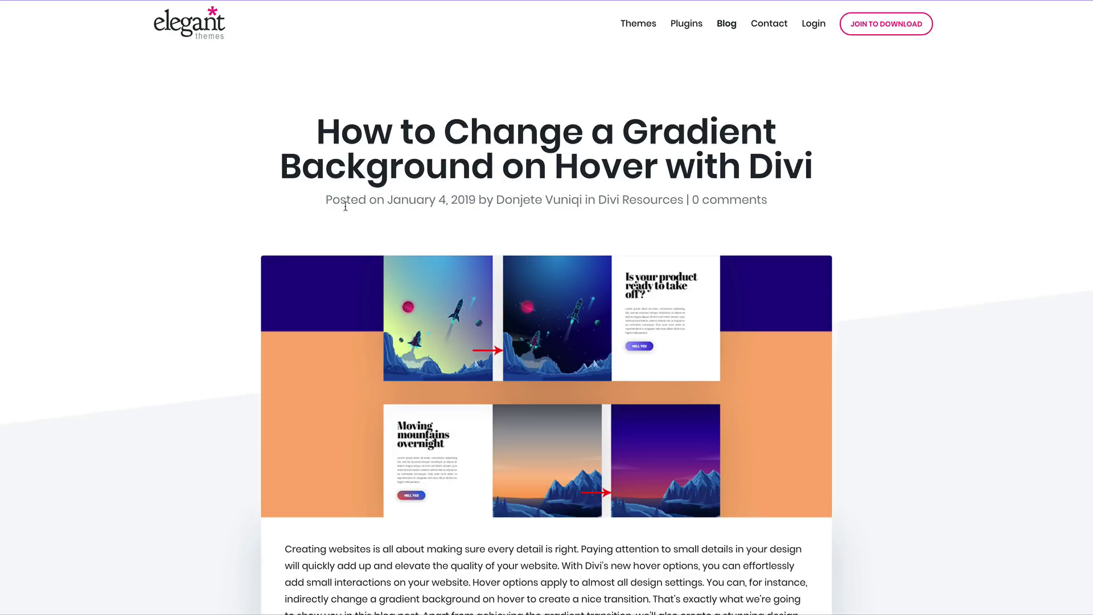
# Enter an email address in the Download For Free form and download the illustration files
pyautogui.scroll(-20, 405, 241)
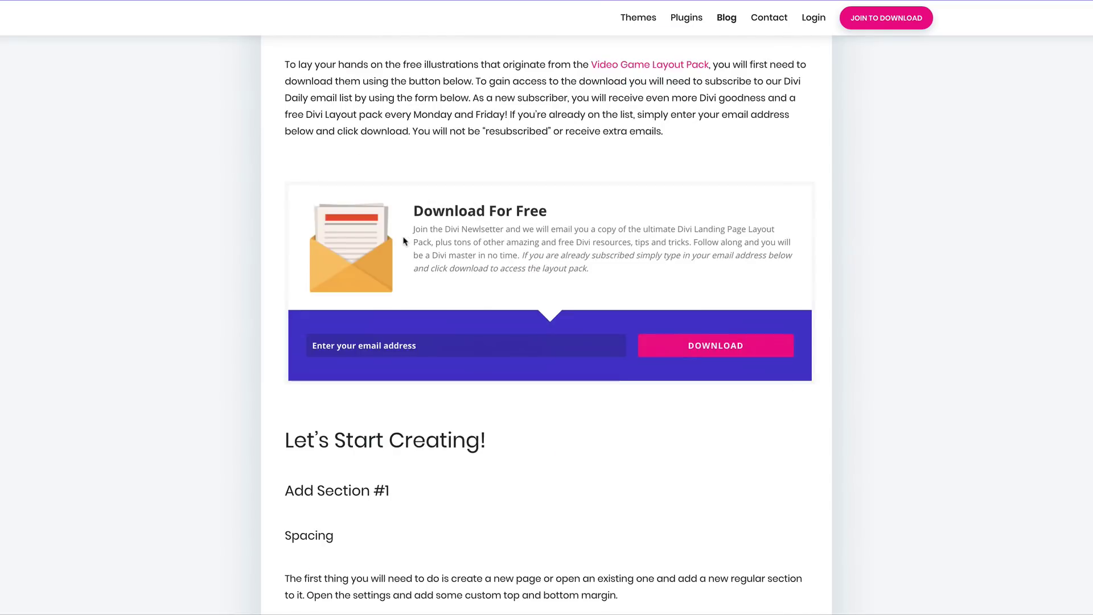
pyautogui.click(465, 347)
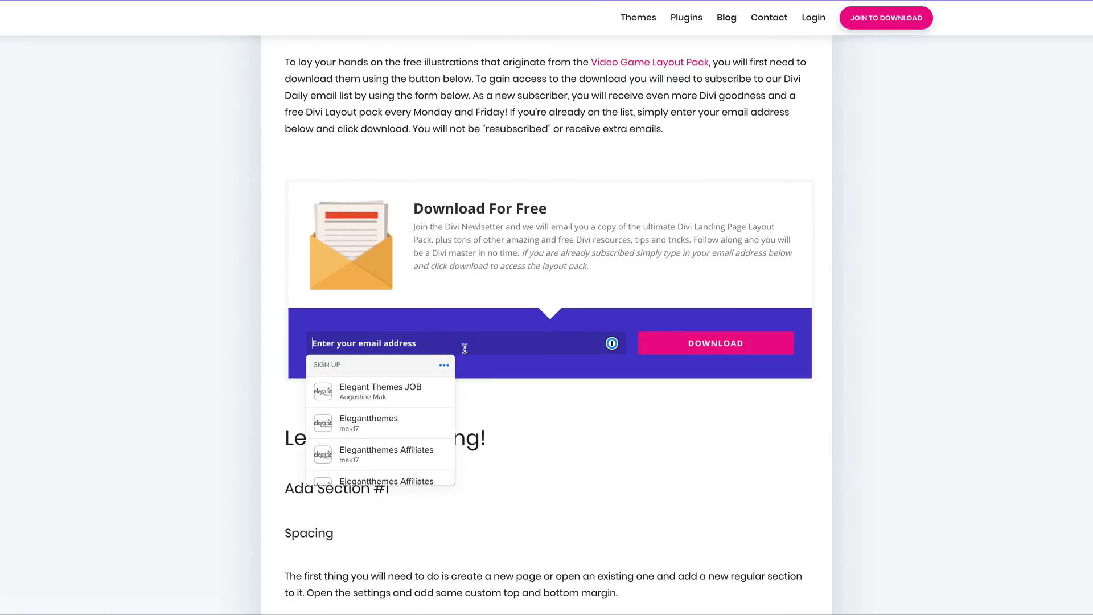
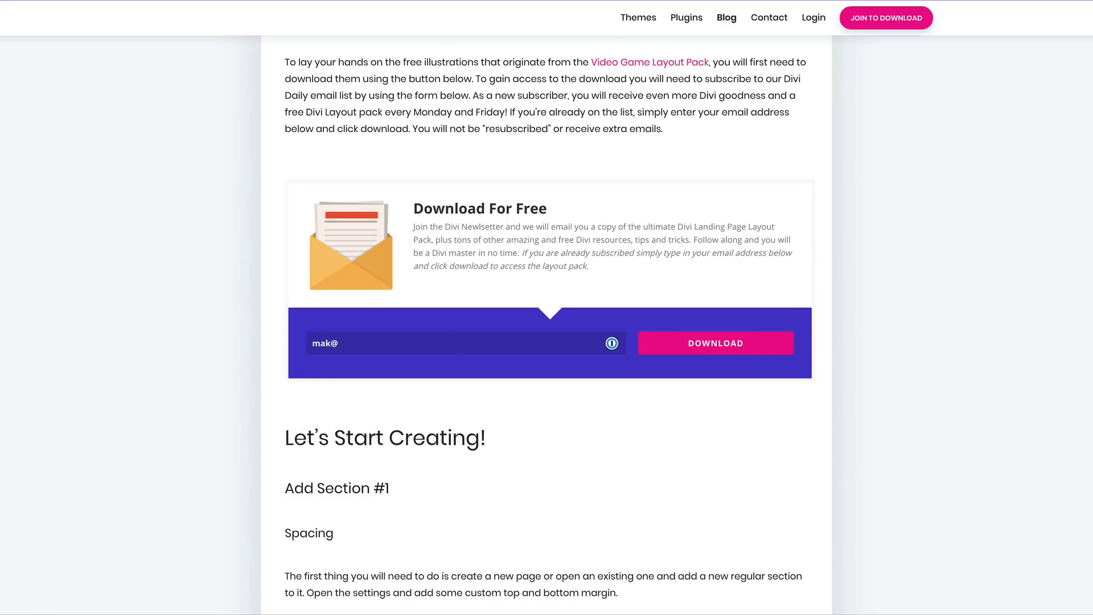
pyautogui.click(757, 348)
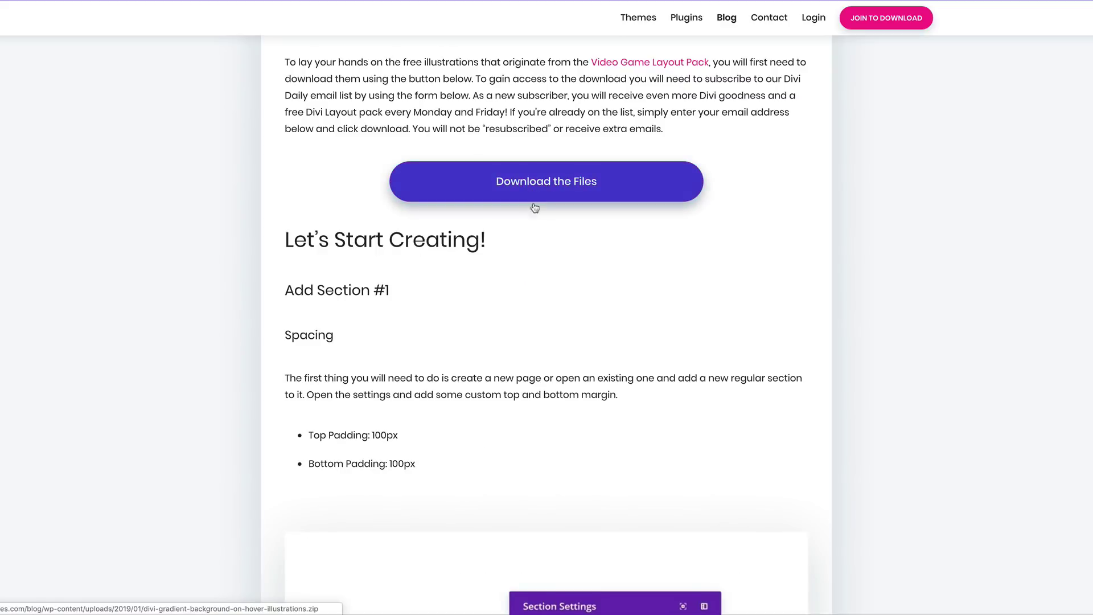
pyautogui.click(543, 187)
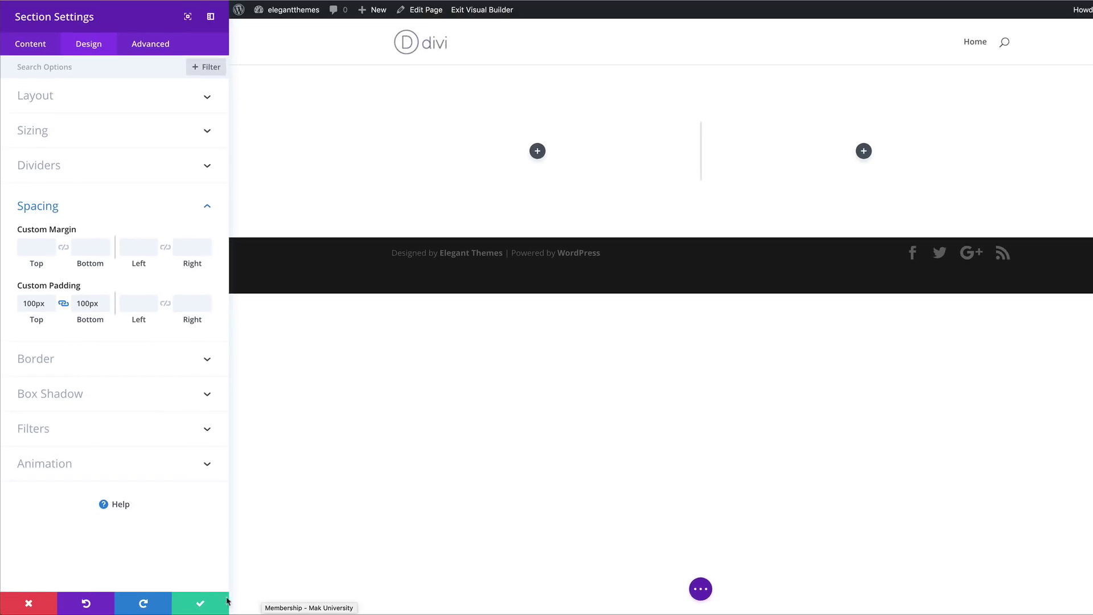
# Save the Section Settings and exit the Visual Builder
pyautogui.click(201, 605)
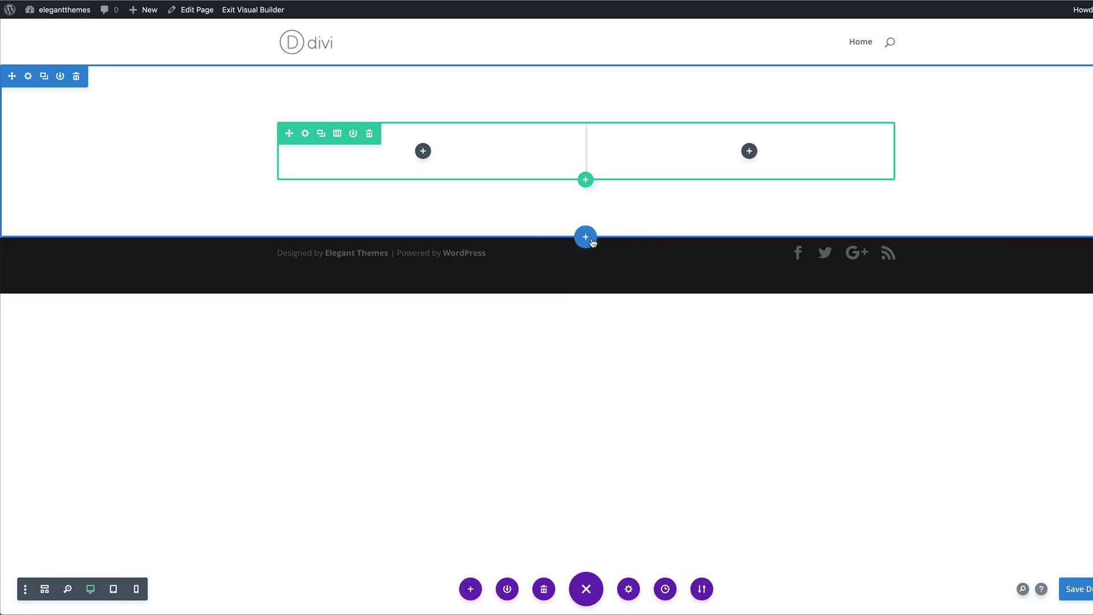
pyautogui.click(257, 11)
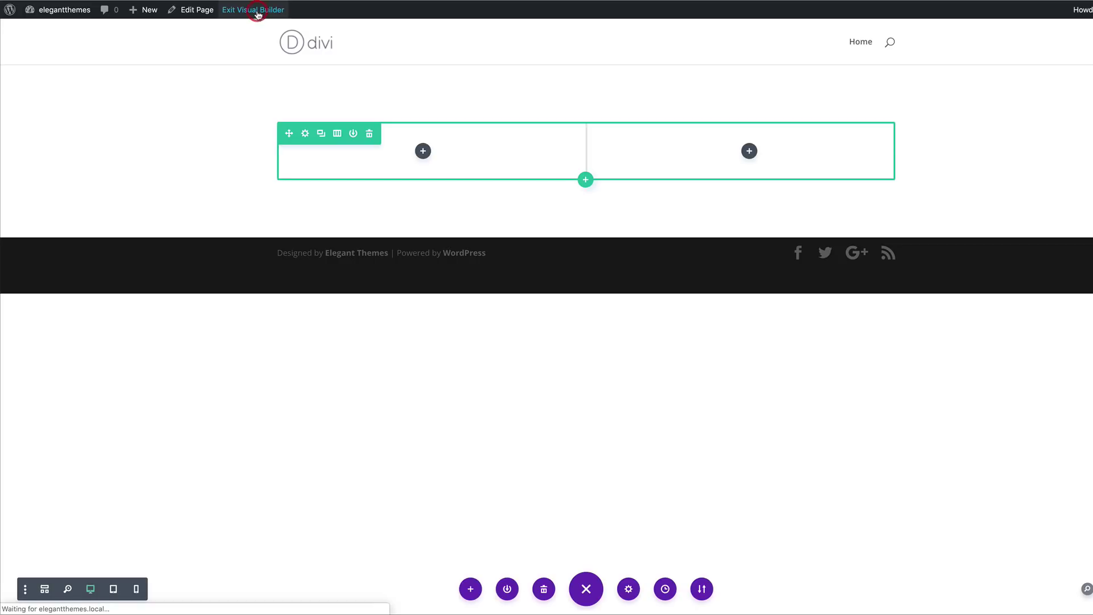
# Upload both divi-gradient-background-on-hover illustration PNGs through Media > Add New
pyautogui.moveTo(63, 12)
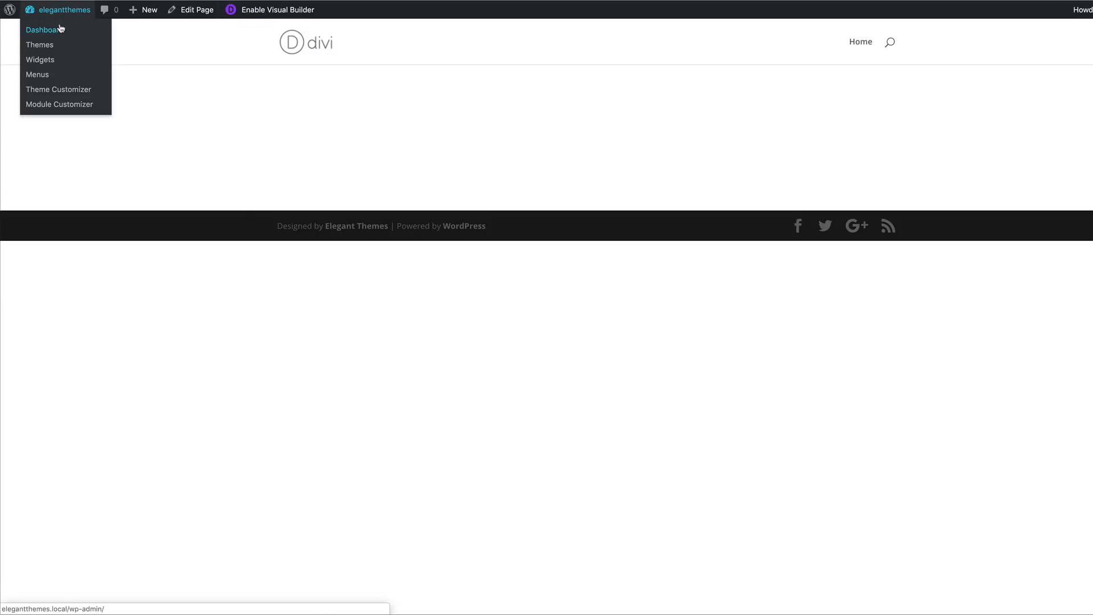
pyautogui.click(58, 35)
pyautogui.moveTo(49, 125)
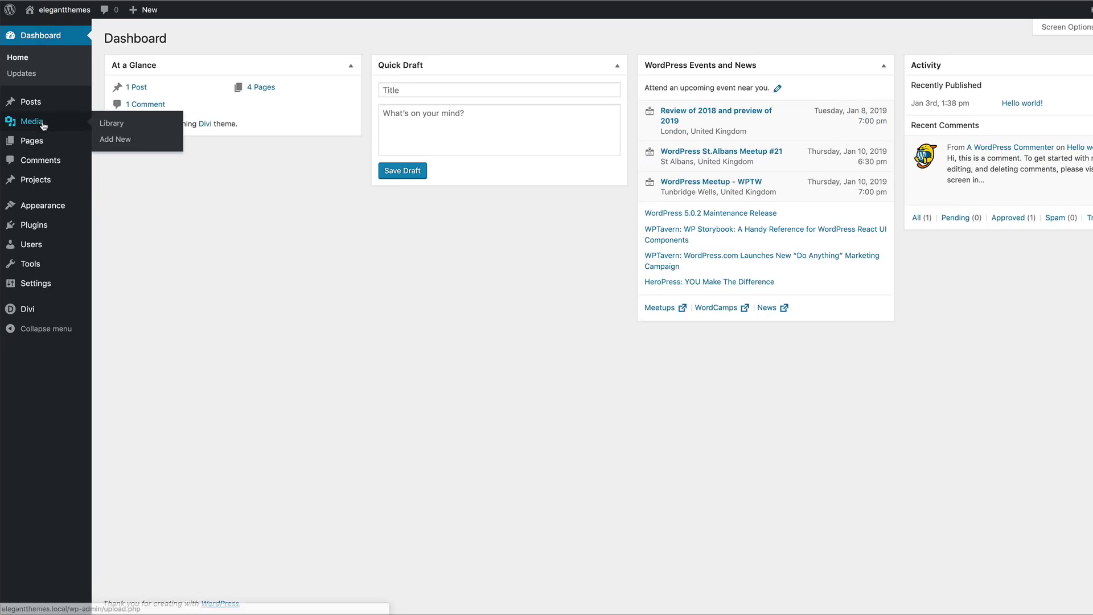
pyautogui.click(115, 140)
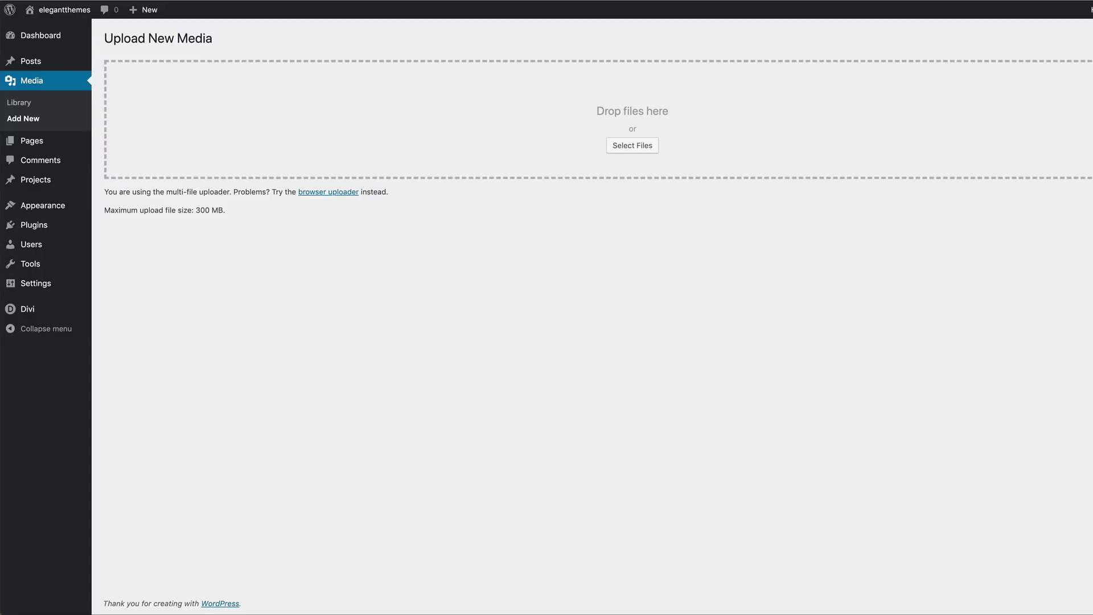
pyautogui.moveTo(768, 127); pyautogui.dragTo(612, 132)
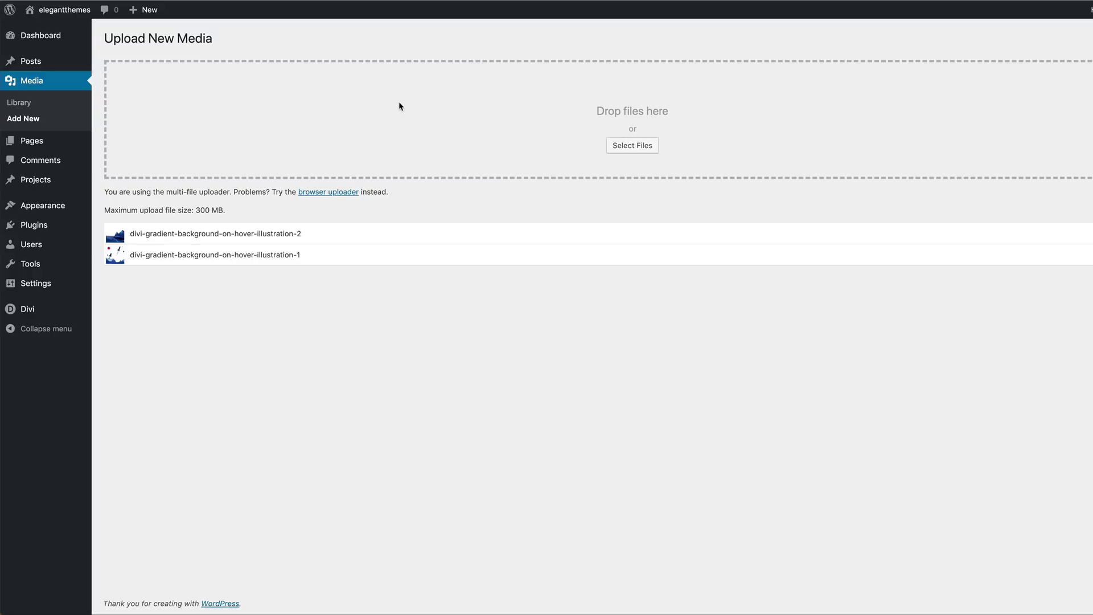
pyautogui.moveTo(45, 144)
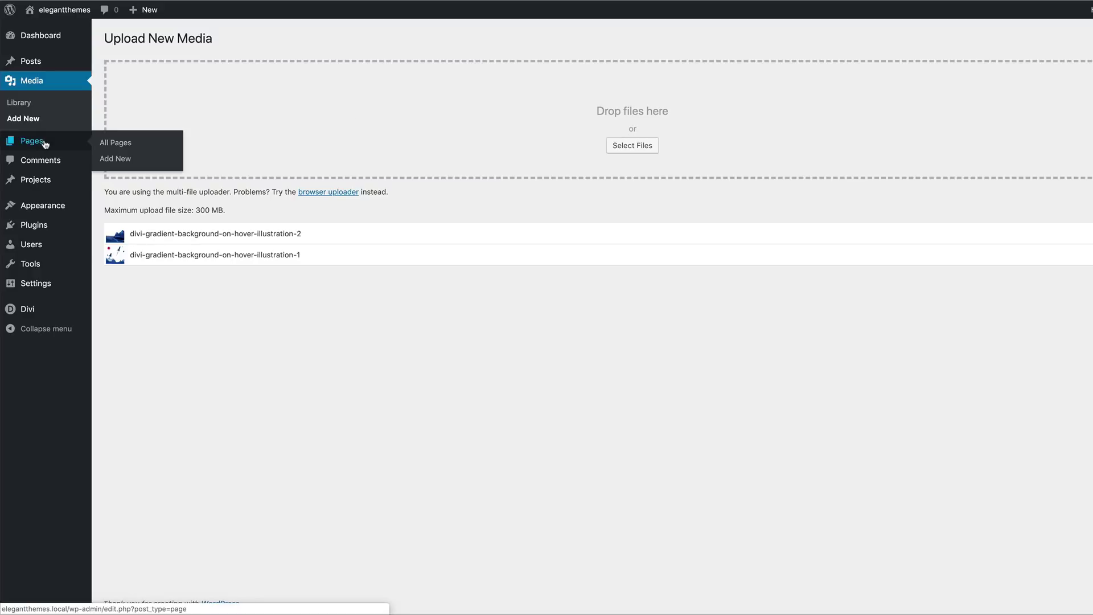
# Reopen the Gradient Background on Hover page in Divi and show the row's Background settings
pyautogui.click(105, 145)
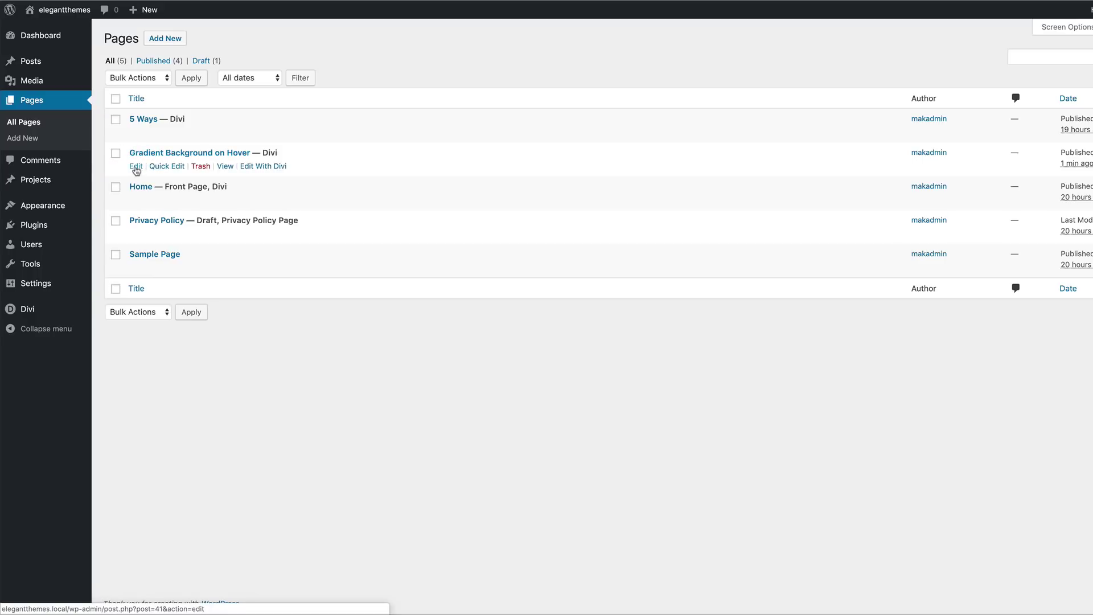
pyautogui.click(137, 166)
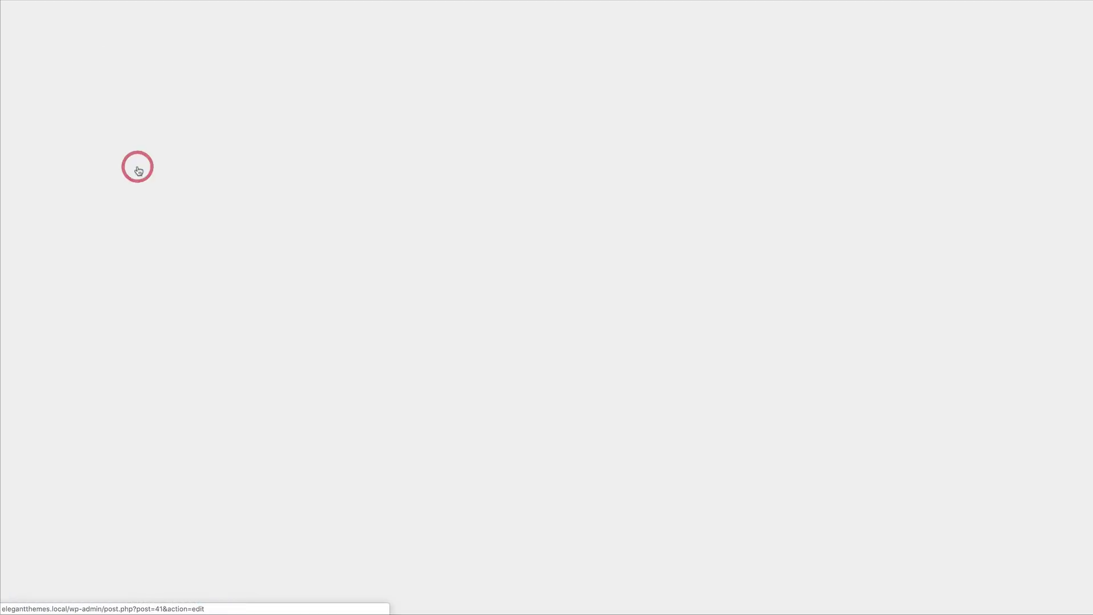
pyautogui.click(564, 302)
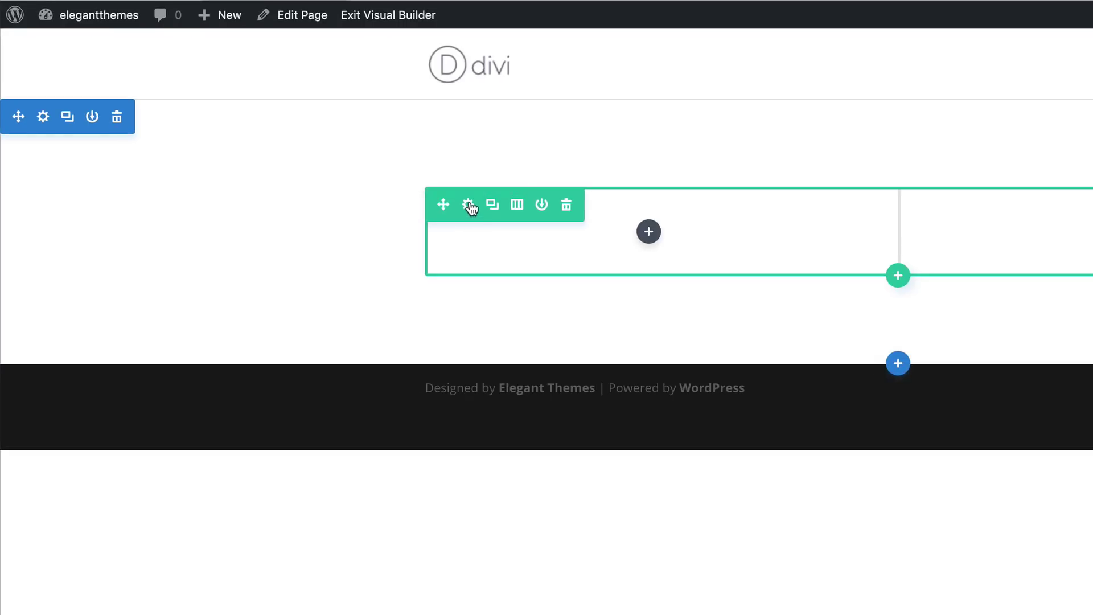
pyautogui.click(457, 201)
pyautogui.click(209, 193)
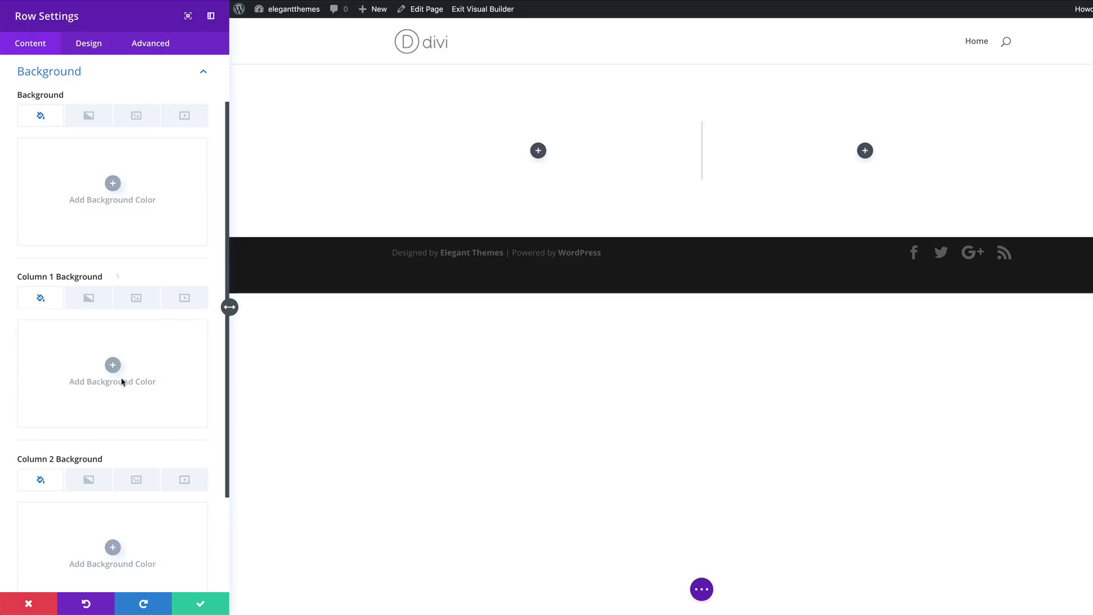
# Set Column 1's background colour to light green #e7ffa9
pyautogui.scroll(-2, 110, 271)
pyautogui.click(112, 307)
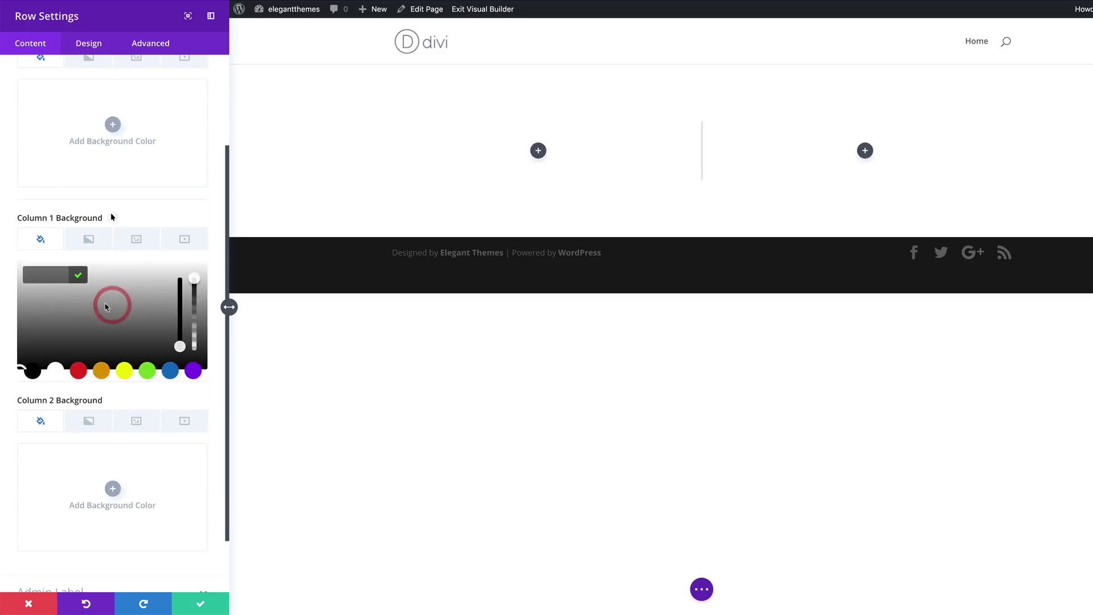
pyautogui.click(52, 278)
pyautogui.write('#e7ffa9')
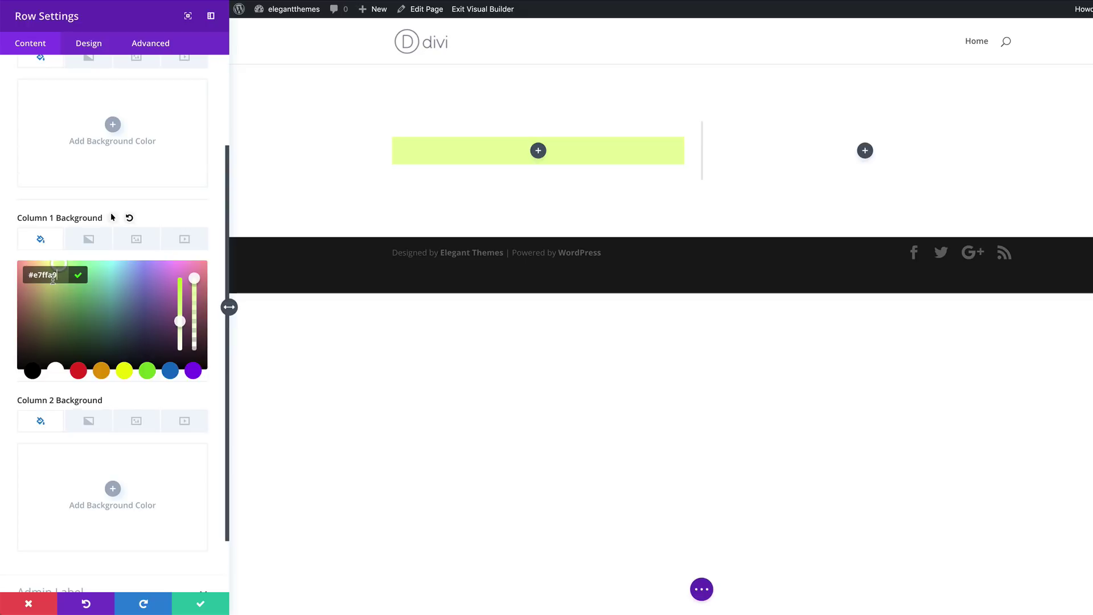
pyautogui.click(146, 217)
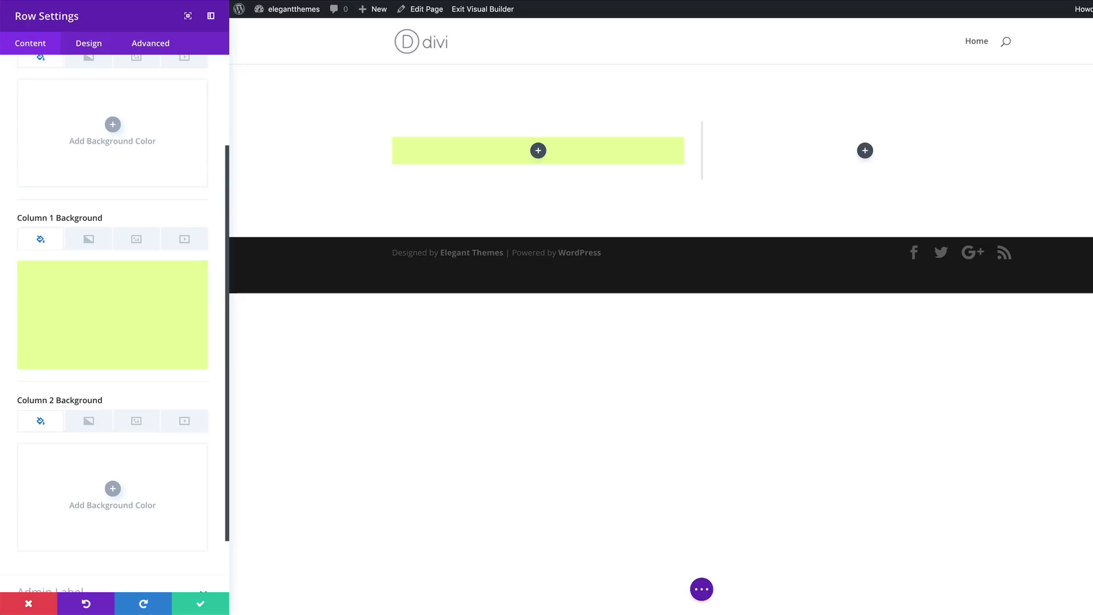
# Enable hover options and set Column 1's hover background to near-black #00020c
pyautogui.click(127, 216)
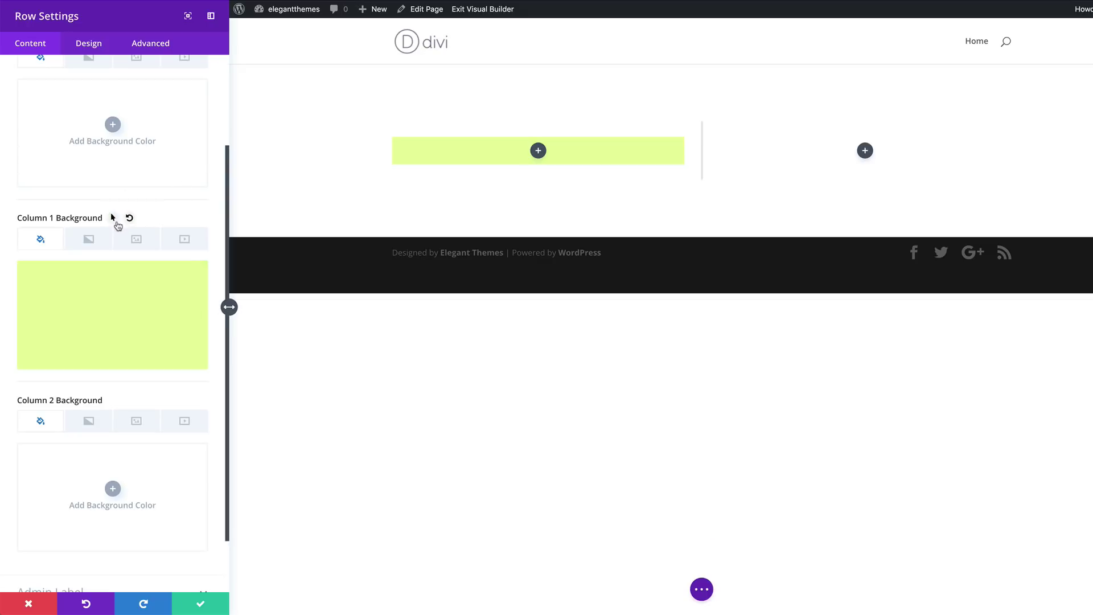
pyautogui.click(114, 219)
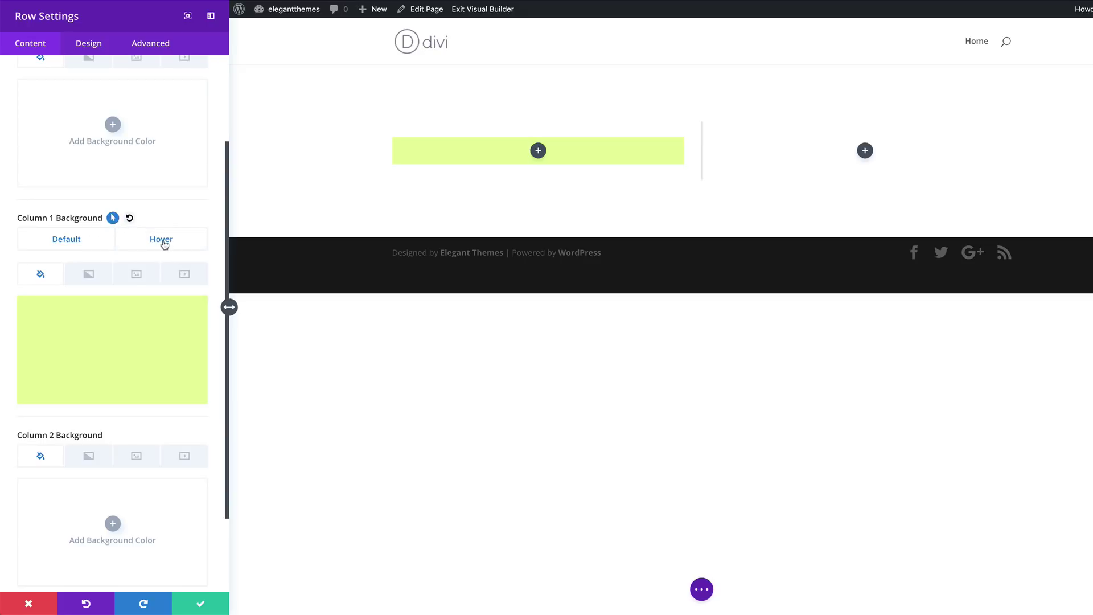
pyautogui.click(163, 242)
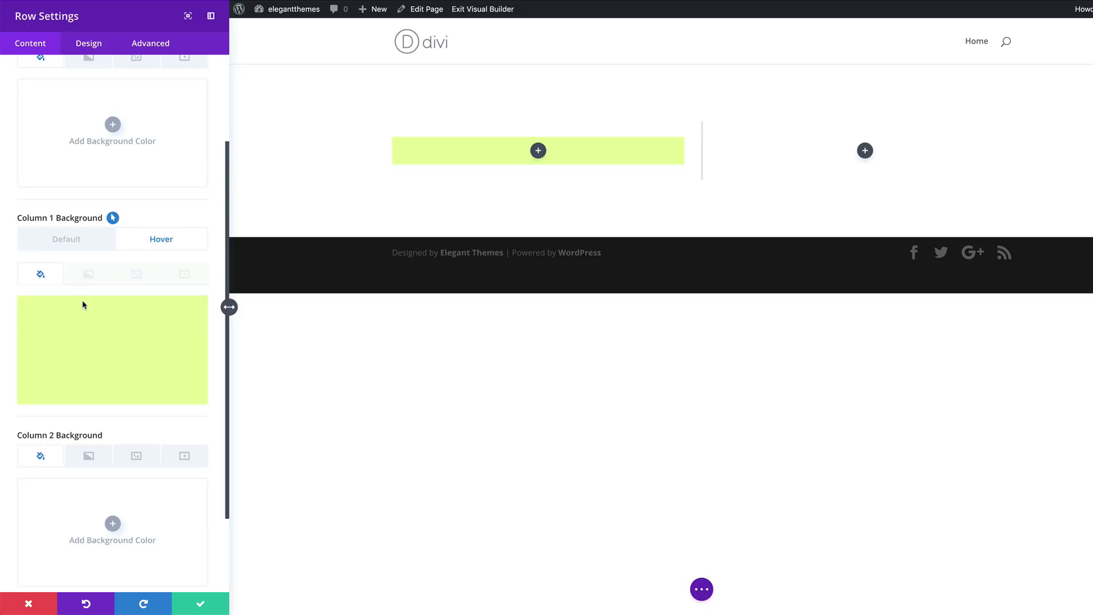
pyautogui.click(104, 325)
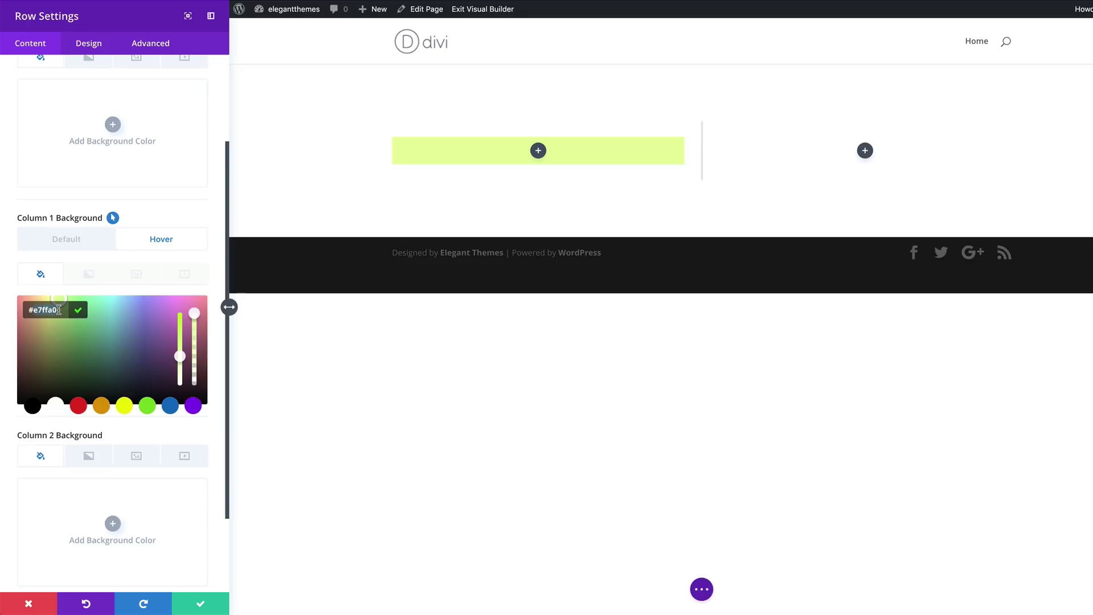
pyautogui.moveTo(58, 297); pyautogui.dragTo(139, 398)
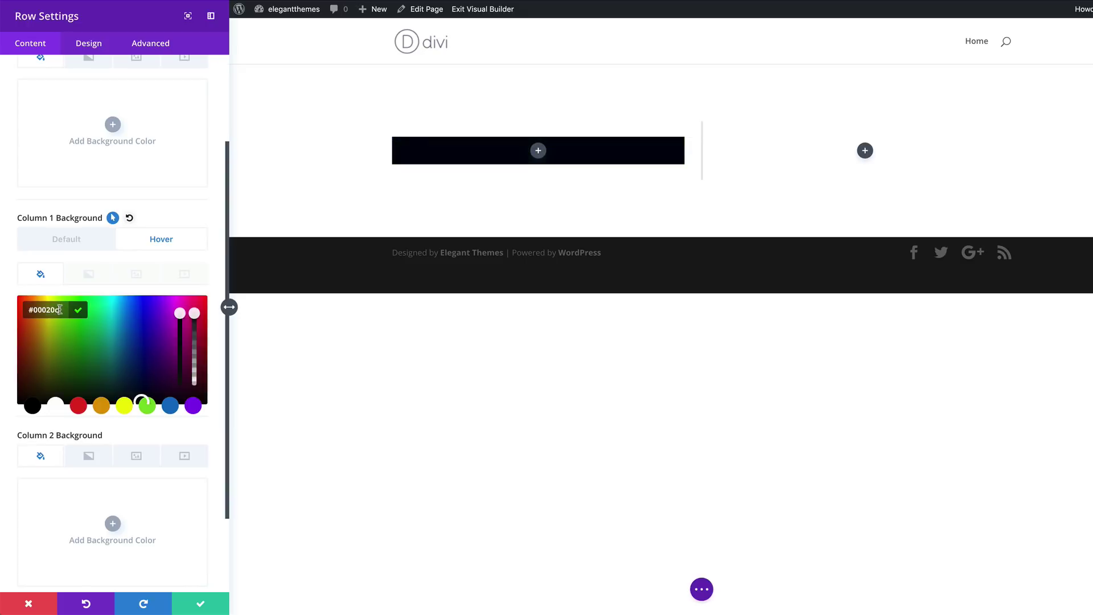
# Toggle between Default and Hover to compare Column 1's green and black backgrounds
pyautogui.click(80, 240)
pyautogui.click(133, 244)
pyautogui.click(86, 239)
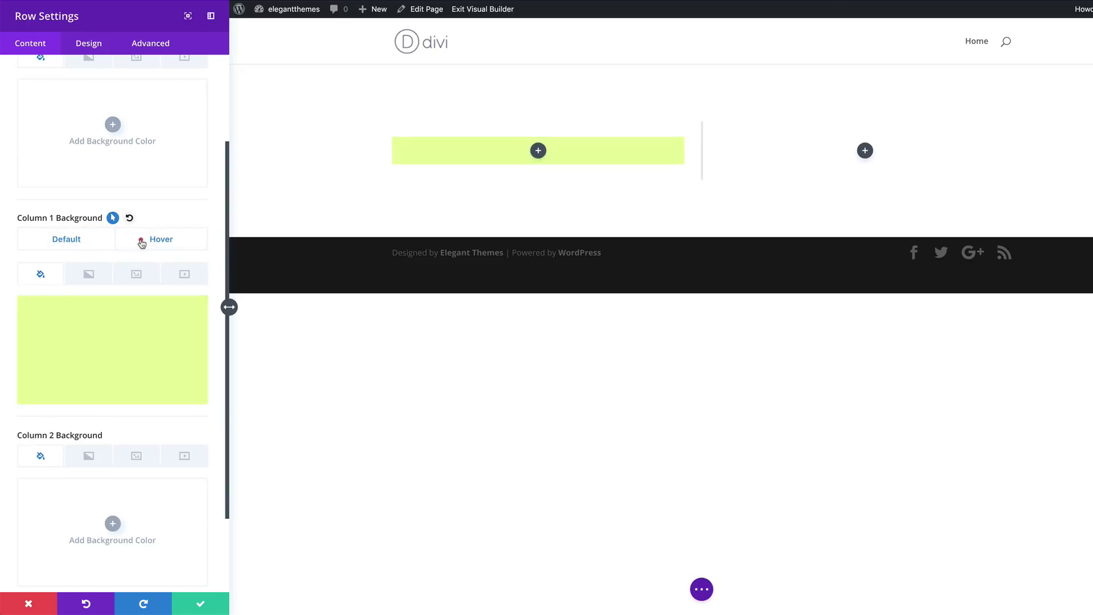
pyautogui.click(142, 239)
pyautogui.click(97, 241)
pyautogui.click(139, 245)
pyautogui.click(163, 239)
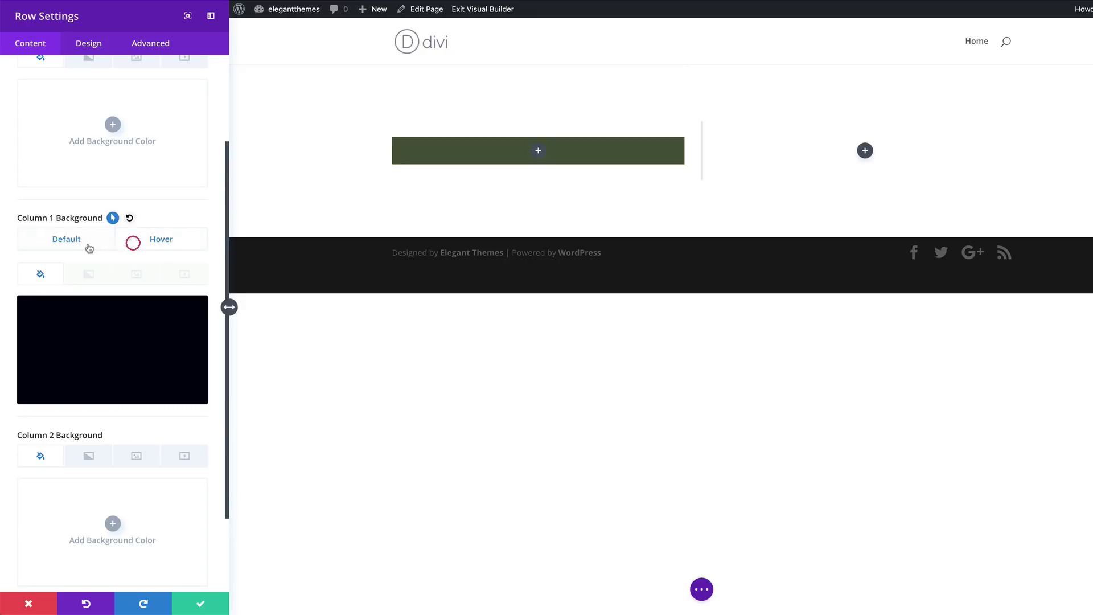
pyautogui.click(83, 242)
pyautogui.click(84, 244)
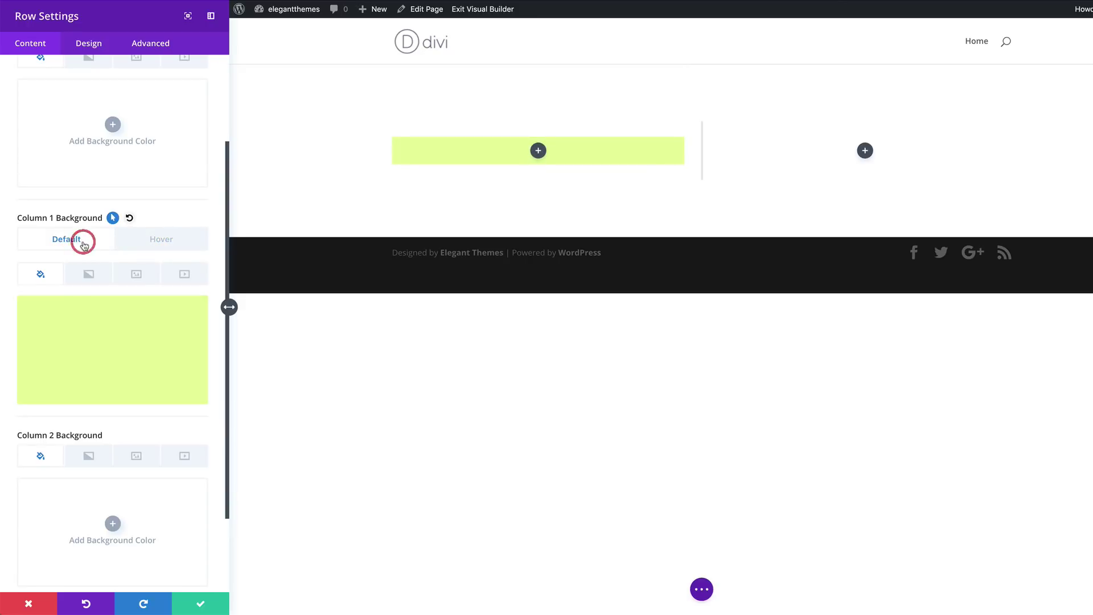
pyautogui.click(146, 243)
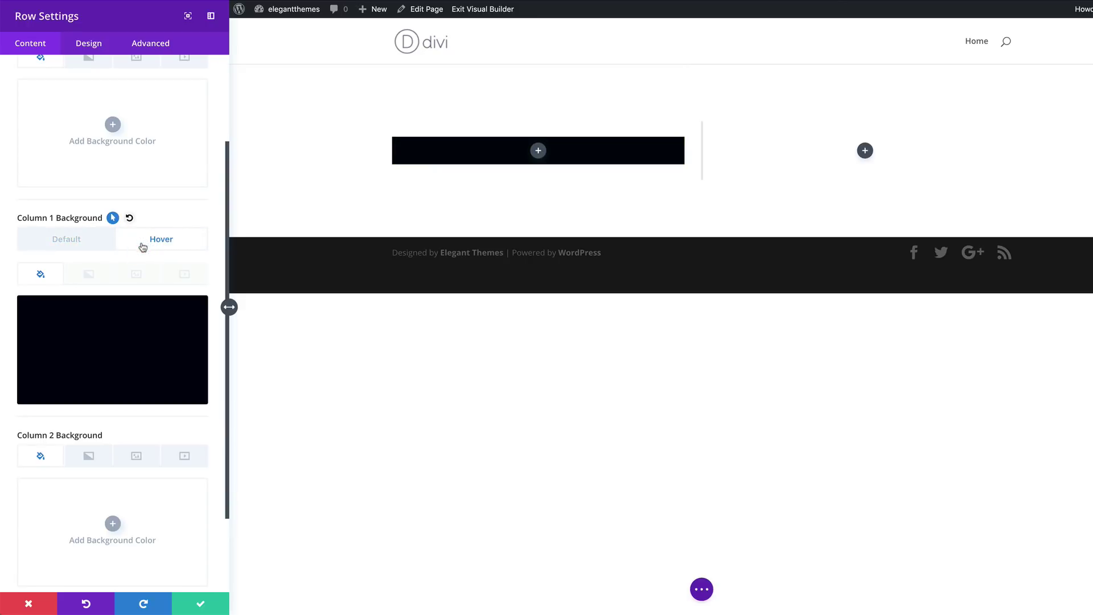
pyautogui.click(85, 247)
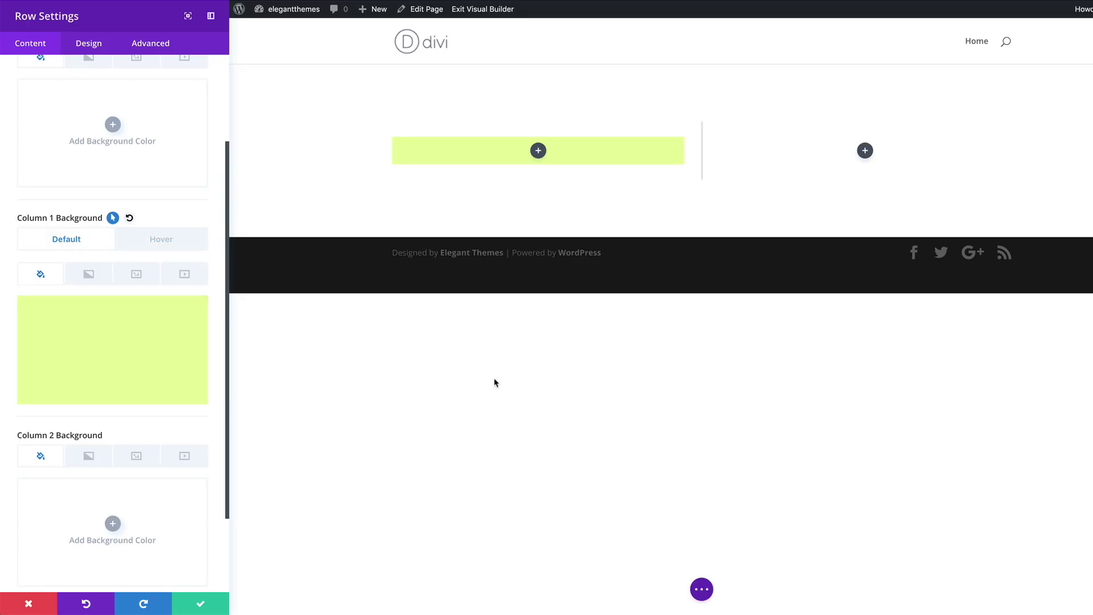
# Add a gradient to Column 1 with its first colour set to transparent rgba(255,255,255,0)
pyautogui.click(86, 275)
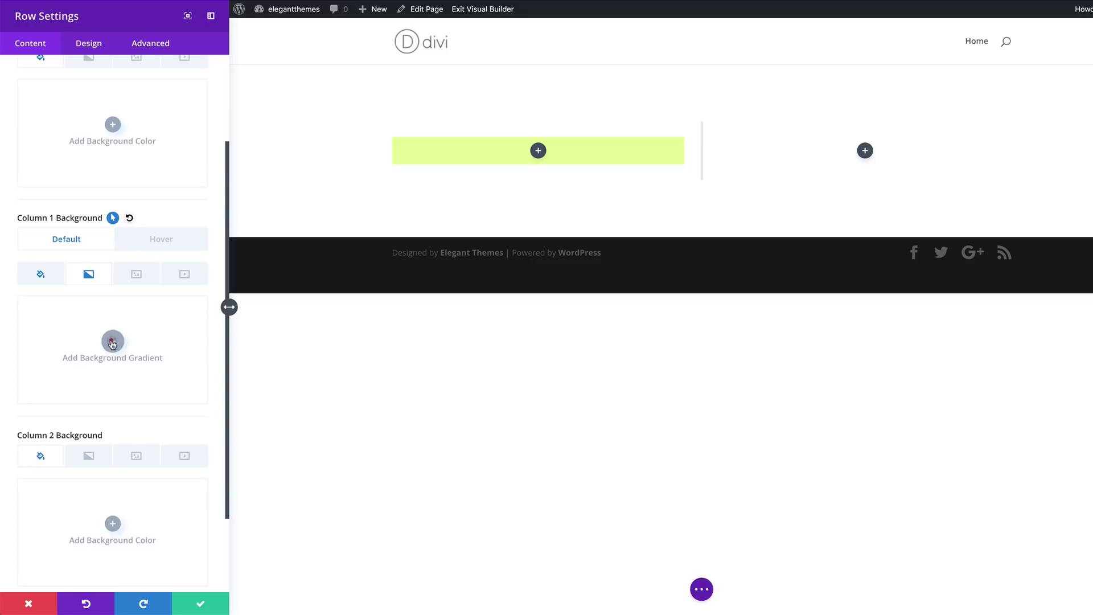
pyautogui.click(111, 341)
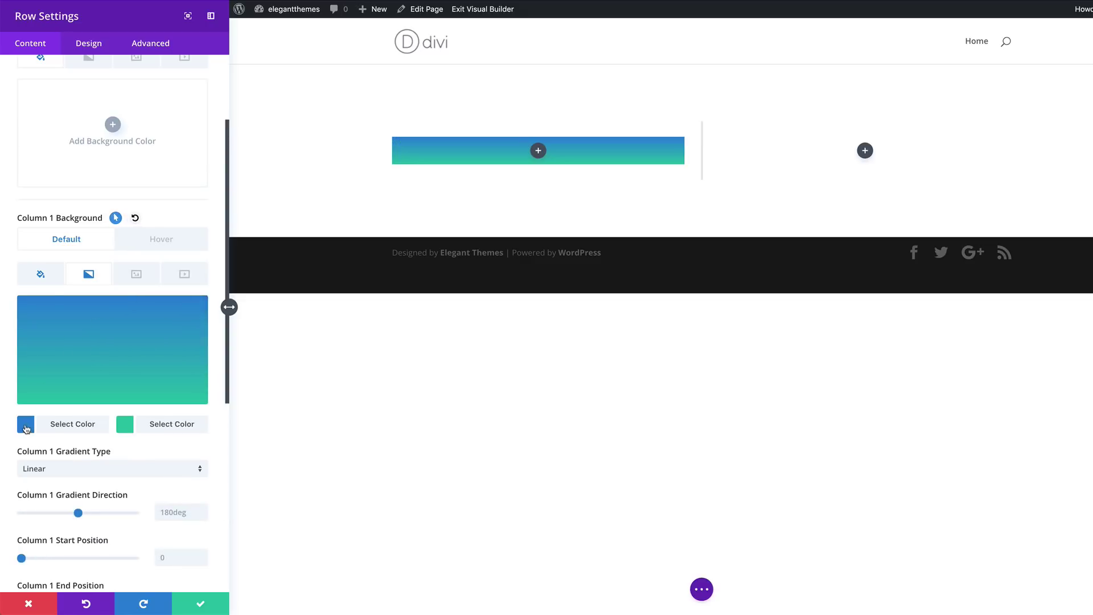
pyautogui.click(25, 424)
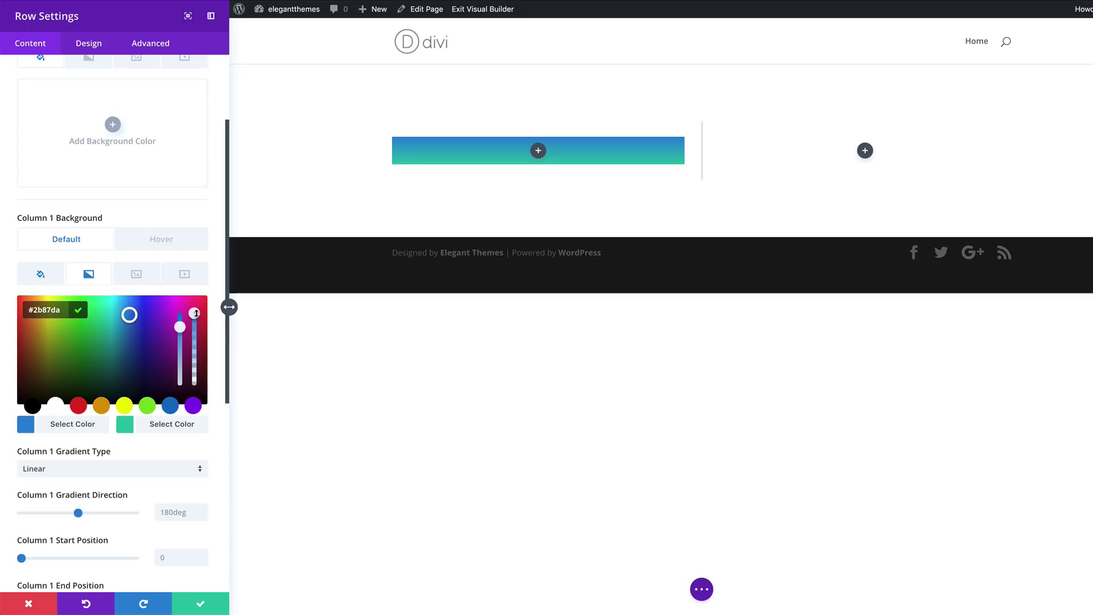
pyautogui.click(194, 323)
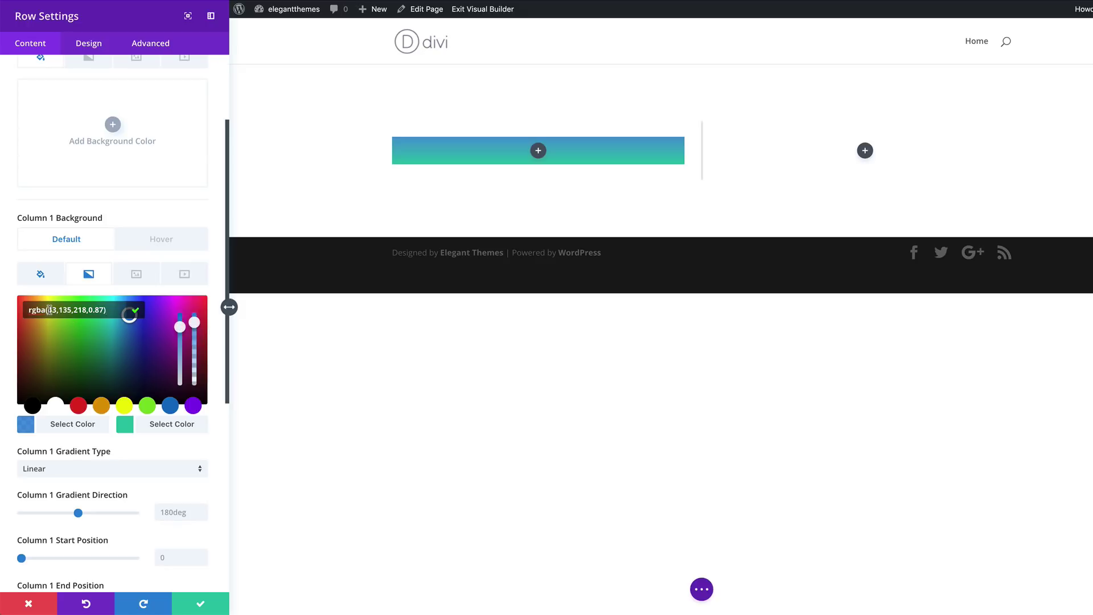
pyautogui.click(102, 308)
pyautogui.hotkey('ctrl', 'a')
pyautogui.write('rgba(255,255,255,0)')
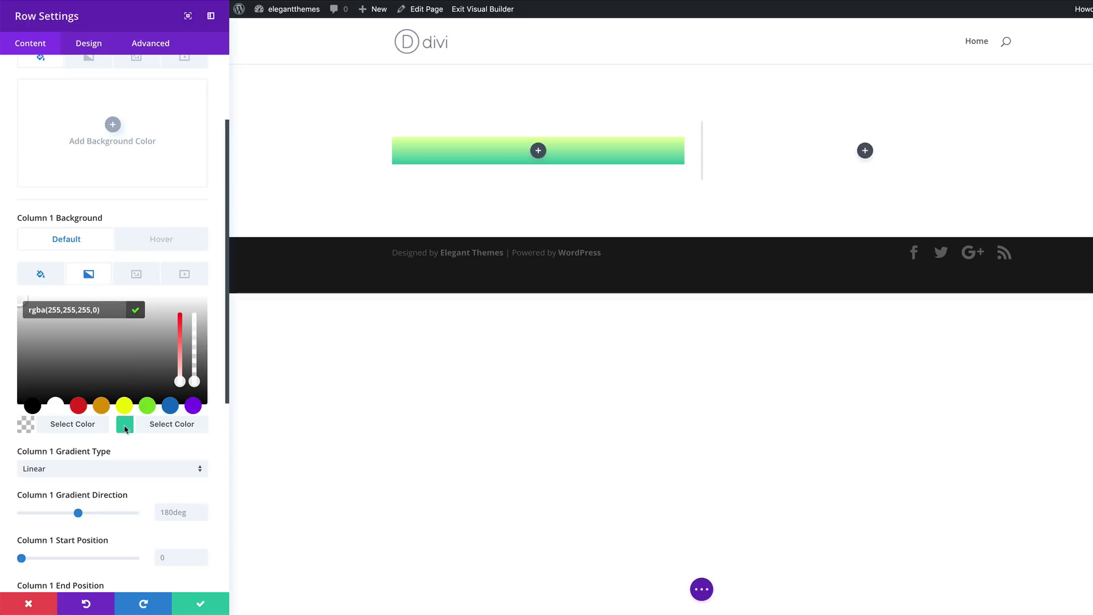
# Change the gradient's second colour to translucent blue rgba(16,0,201,0.8)
pyautogui.click(126, 428)
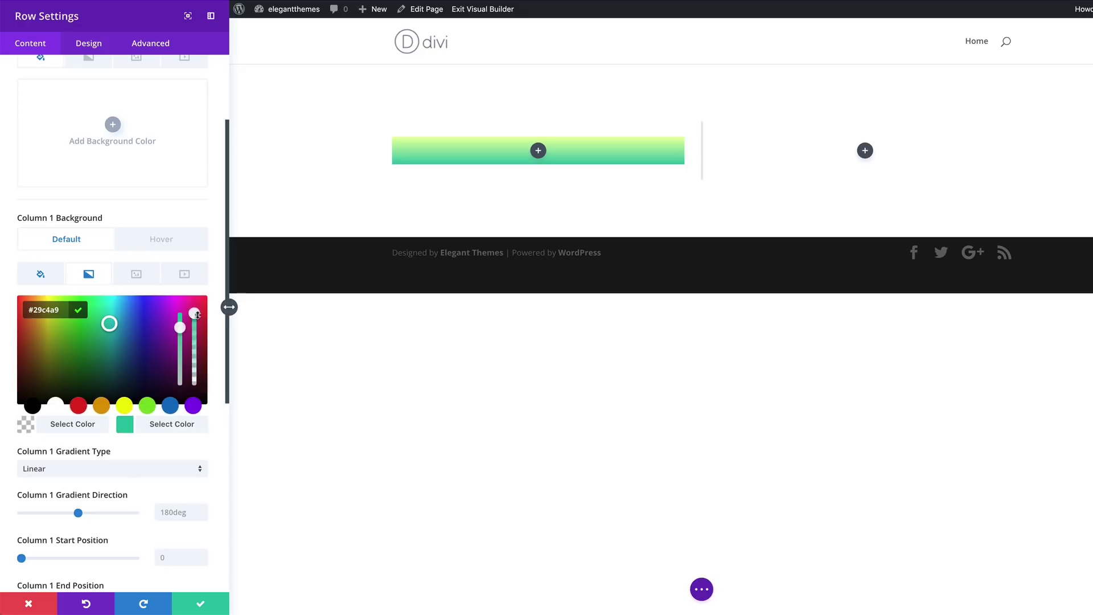
pyautogui.moveTo(197, 314); pyautogui.dragTo(195, 327)
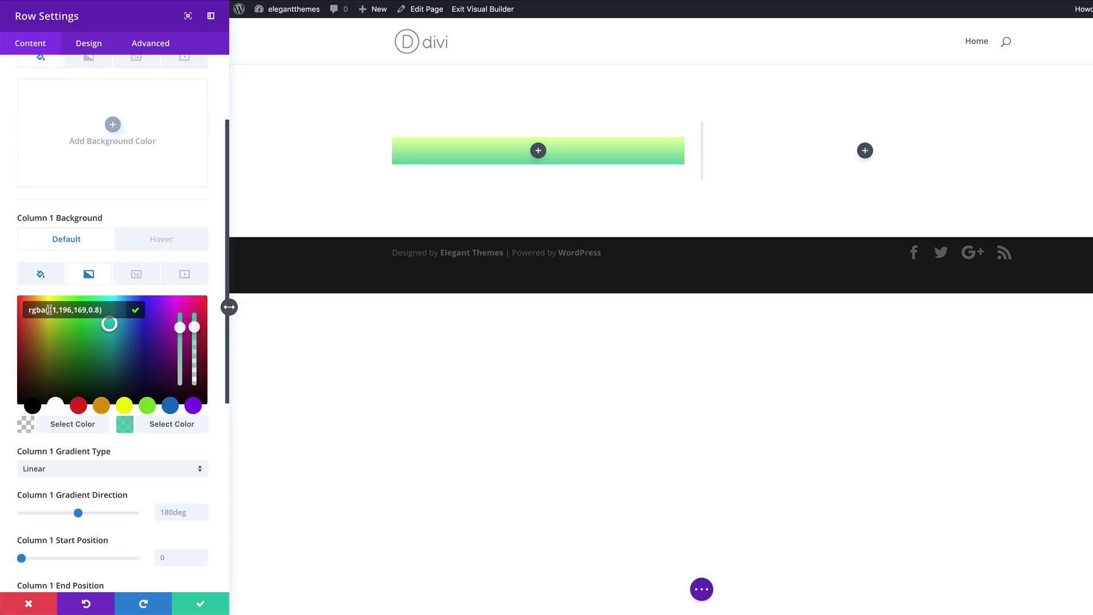
pyautogui.hotkey('ctrl', 'a')
pyautogui.write('rgba(16,0,201,0.8)')
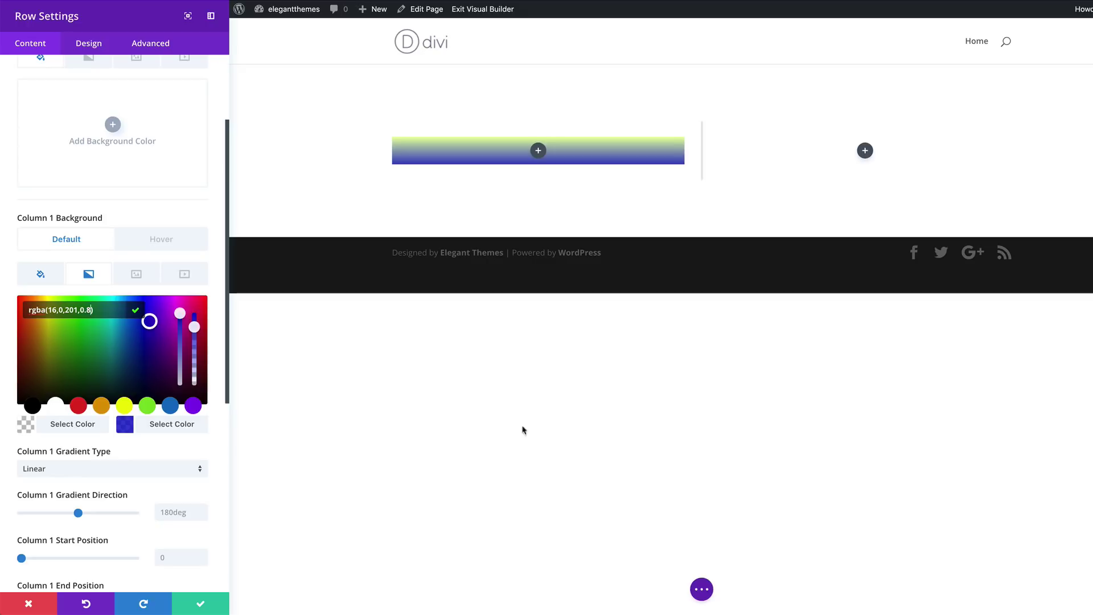
# Set Column 1's gradient direction to 50deg and start position to 20%
pyautogui.scroll(-1, 139, 464)
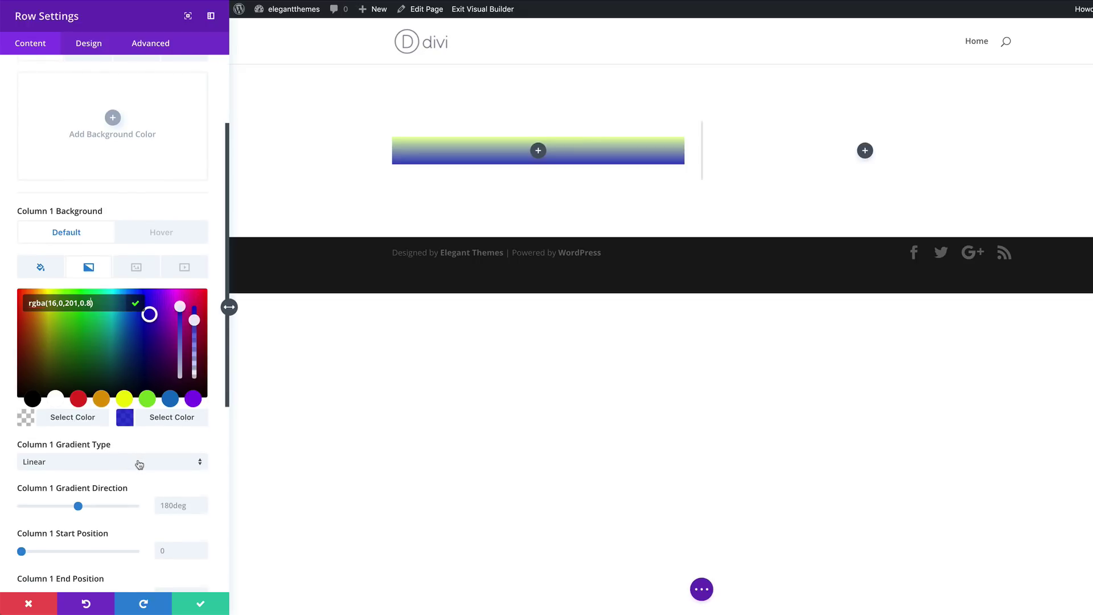
pyautogui.scroll(-4, 138, 464)
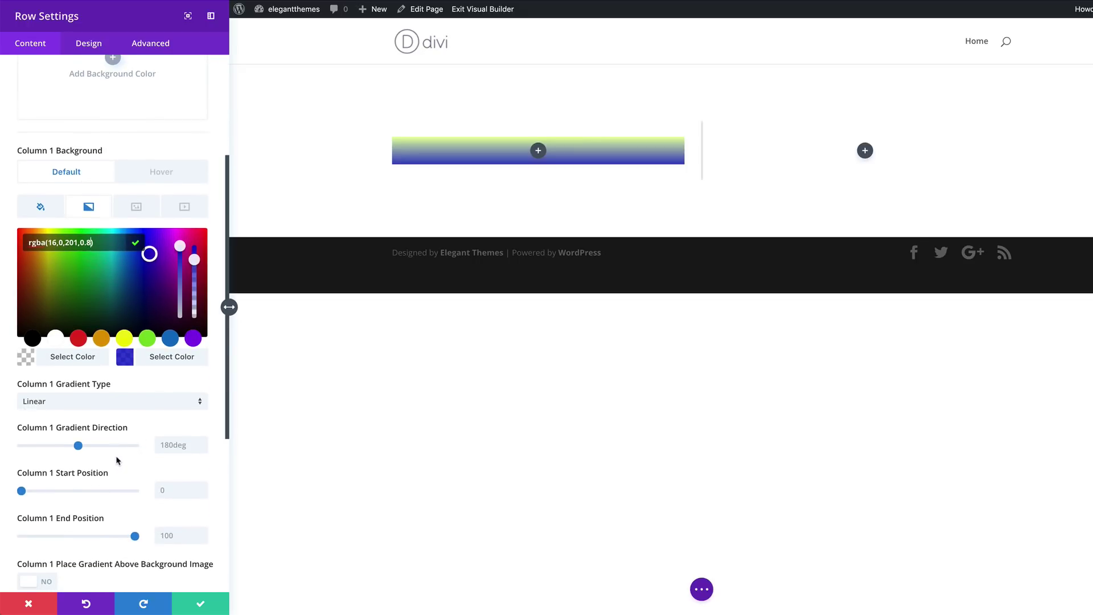
pyautogui.click(175, 445)
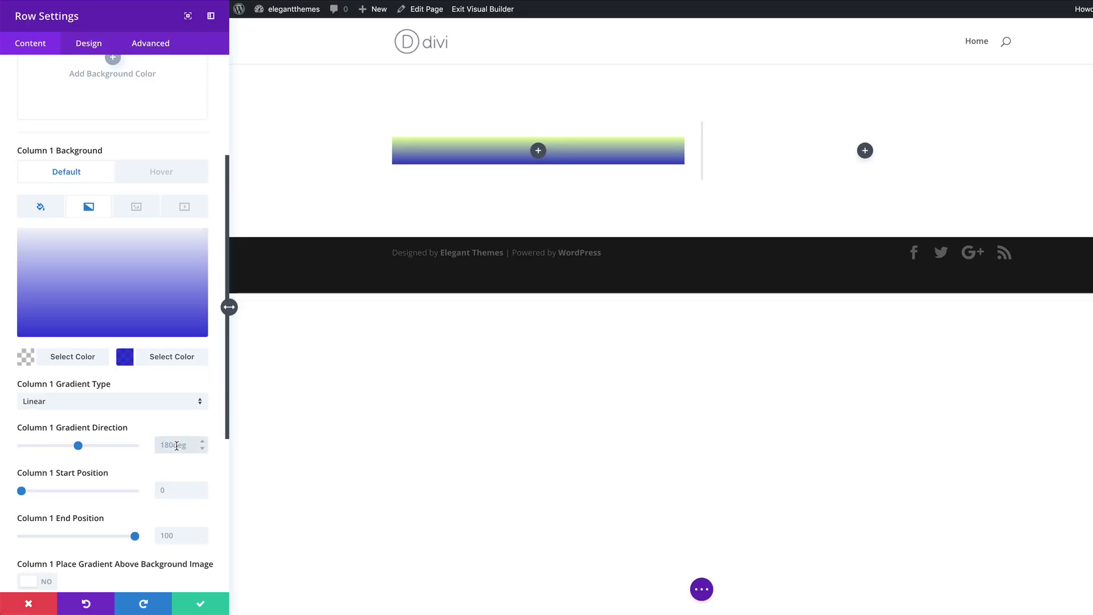
pyautogui.write('50deg')
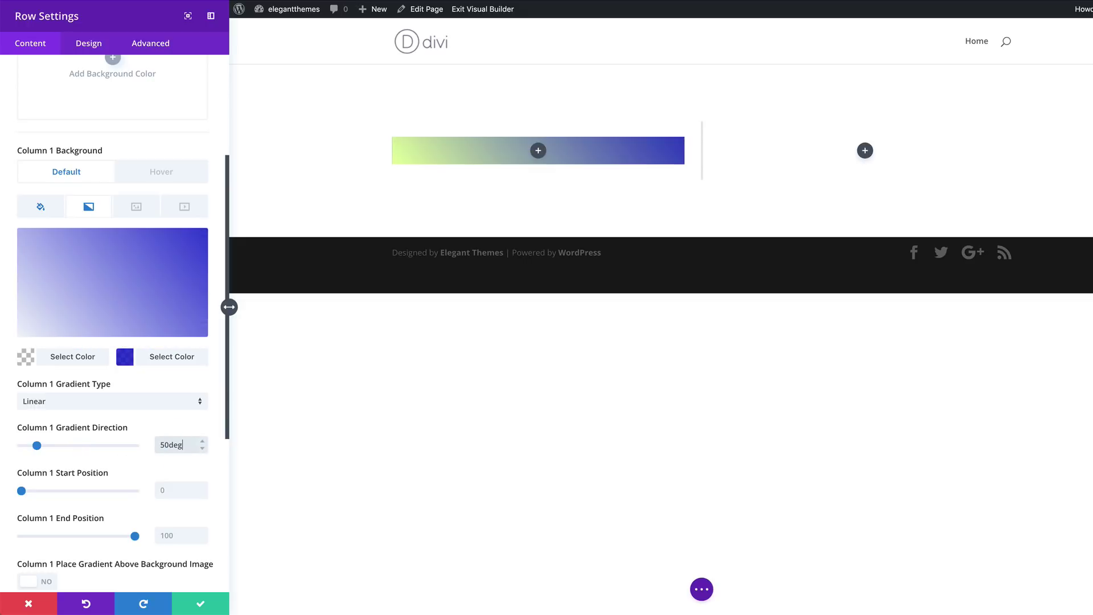
pyautogui.click(173, 490)
pyautogui.write('20%')
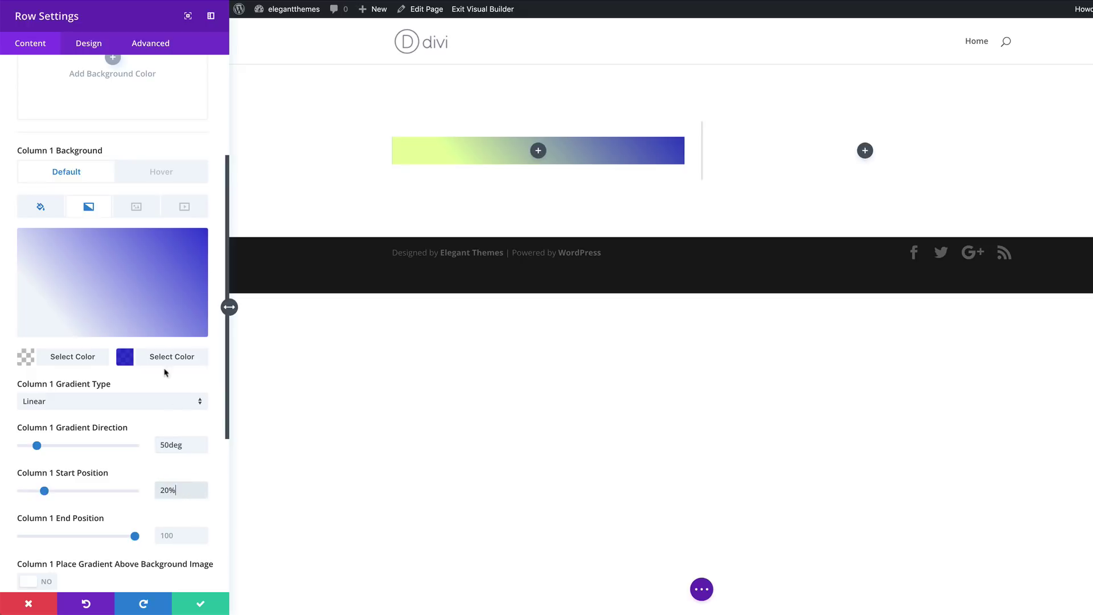
# Give Column 2 a white #ffffff background colour
pyautogui.scroll(-5, 165, 376)
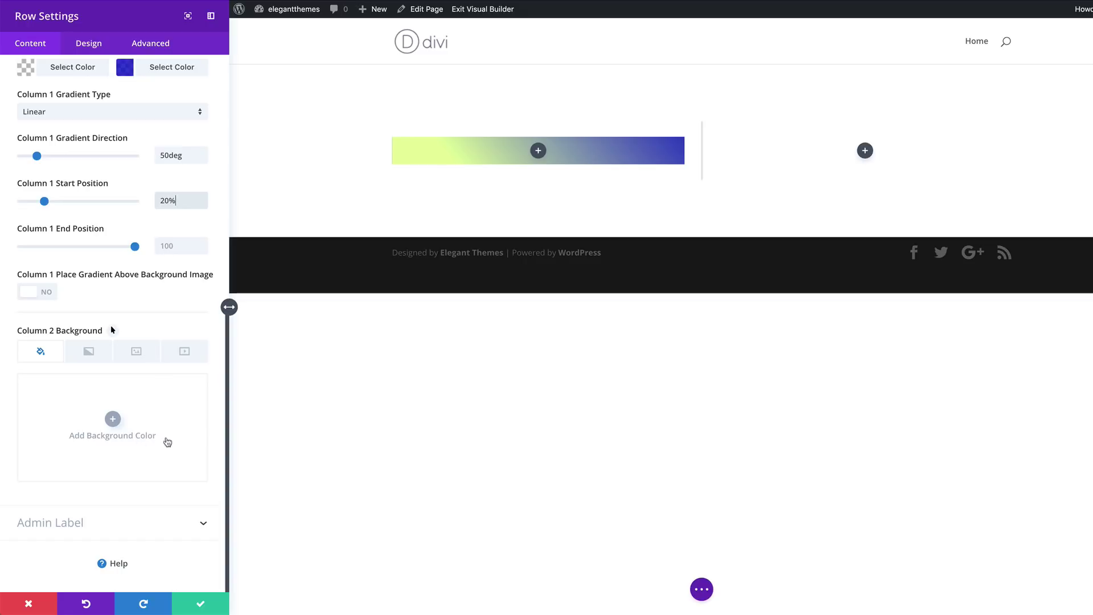
pyautogui.click(113, 419)
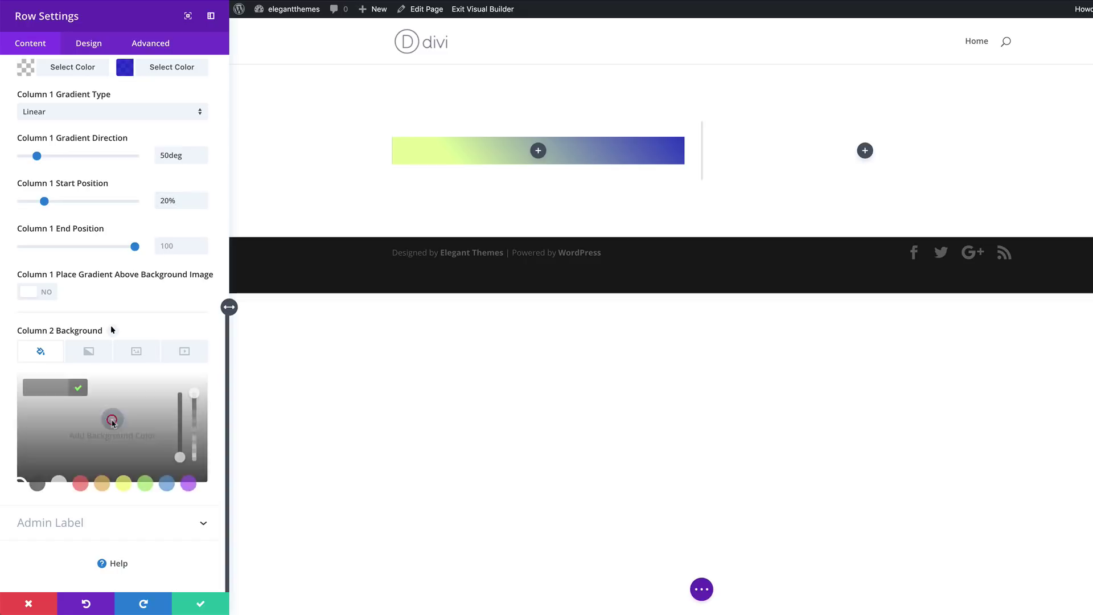
pyautogui.click(57, 485)
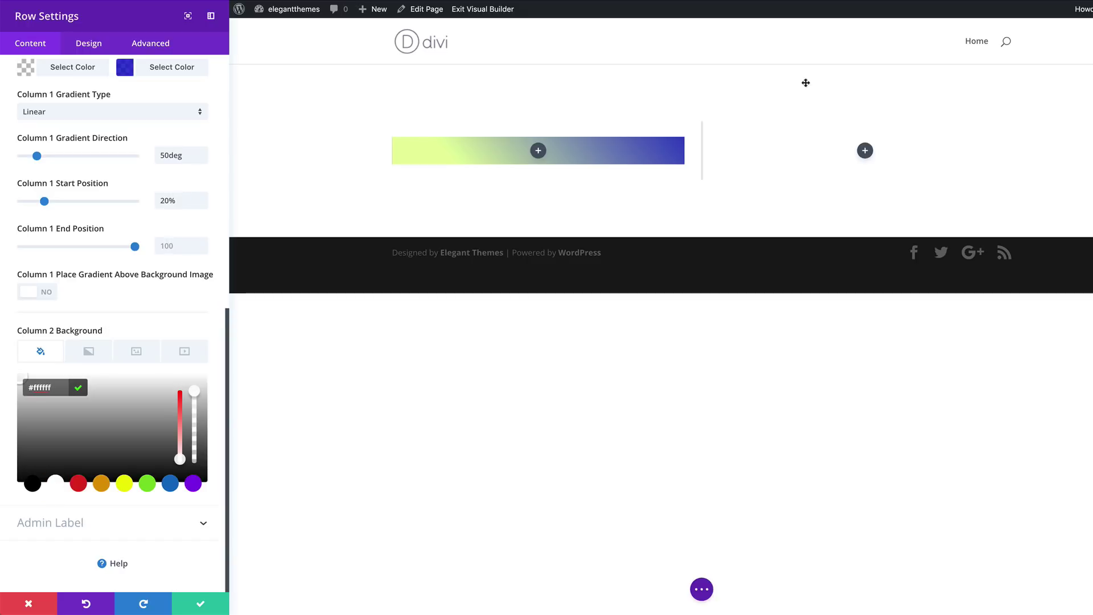
# In the row's Sizing options, set a custom width of 2000px and a custom gutter width of 1
pyautogui.click(94, 47)
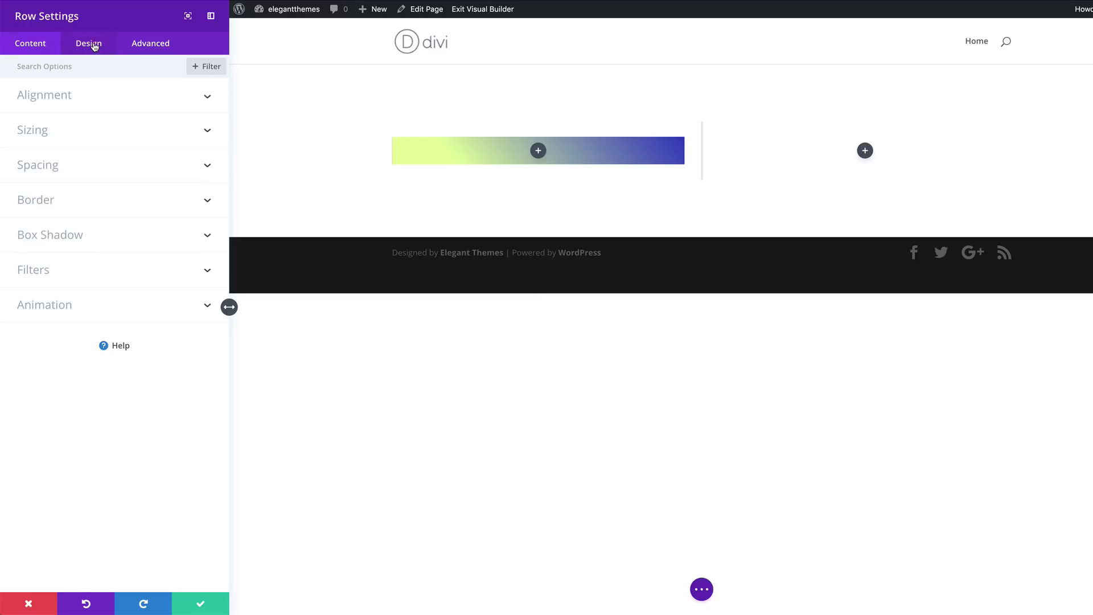
pyautogui.click(71, 133)
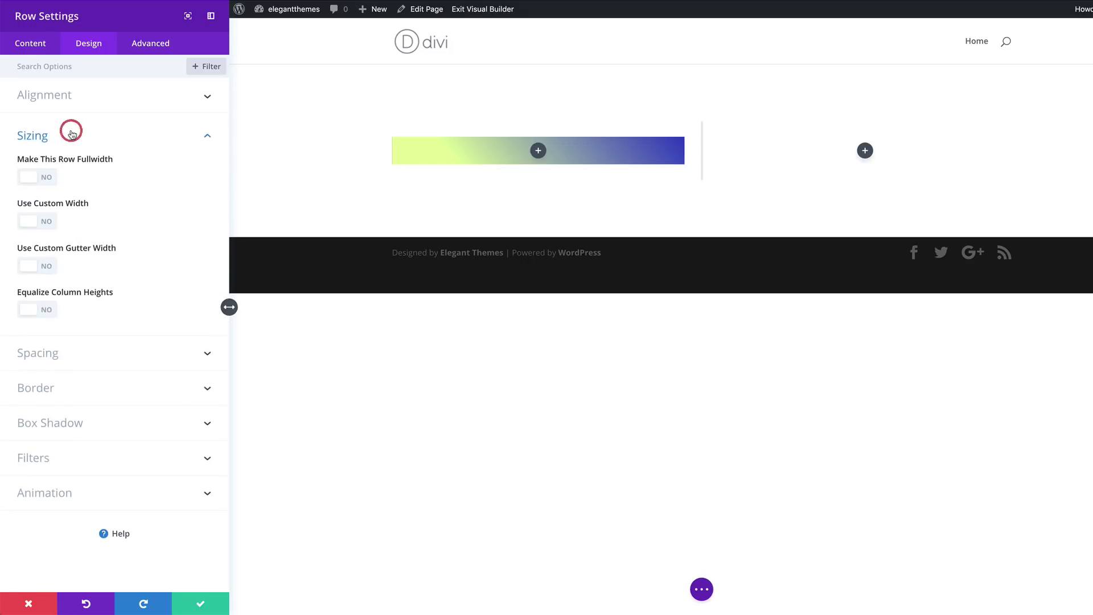
pyautogui.click(50, 180)
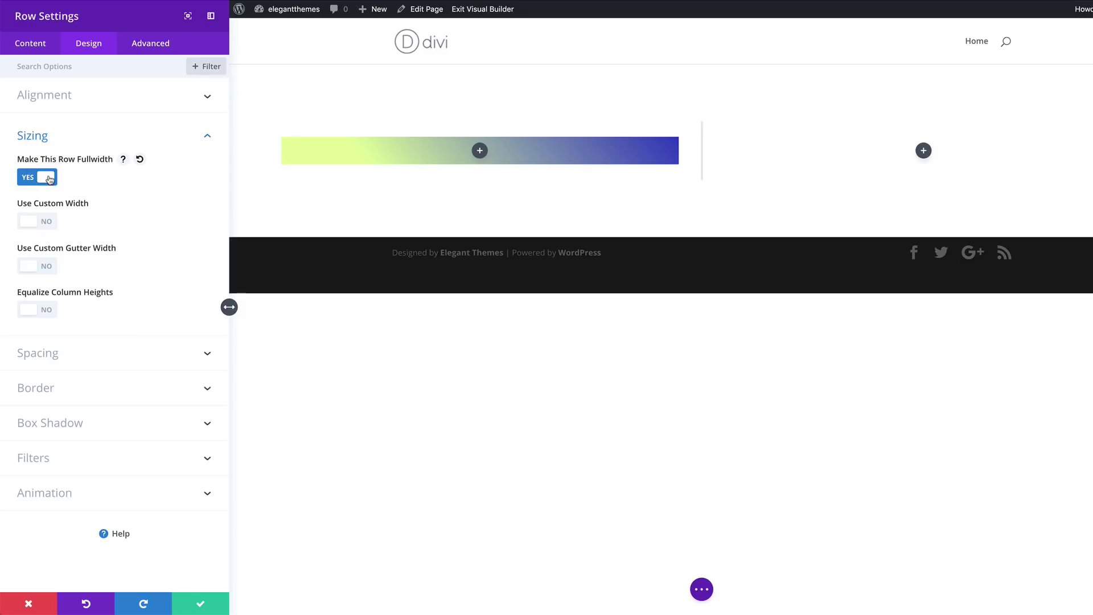
pyautogui.click(49, 226)
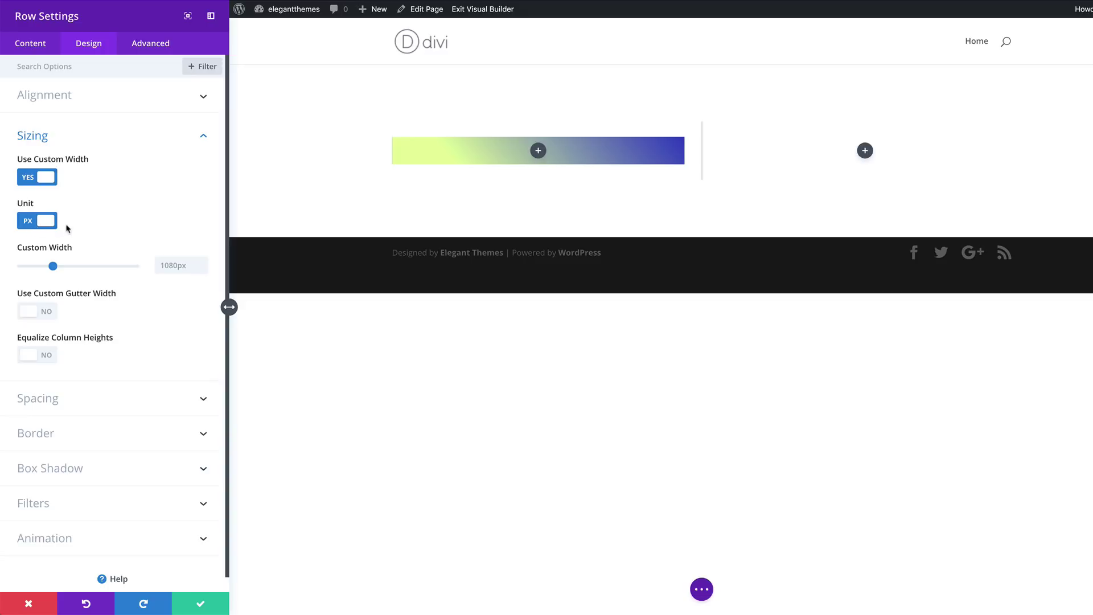
pyautogui.click(166, 266)
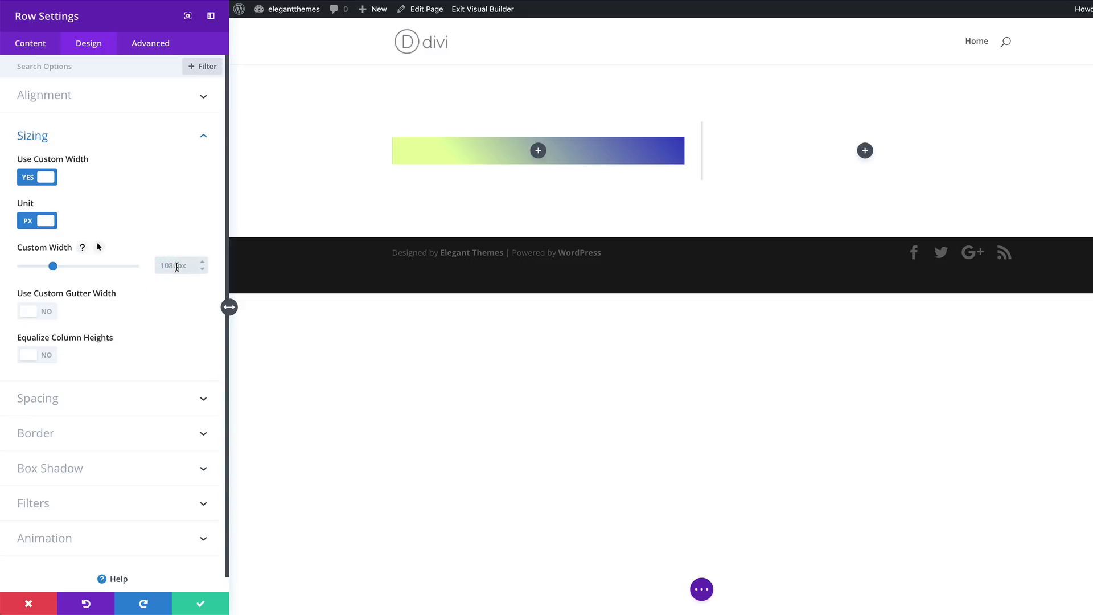
pyautogui.write('2000')
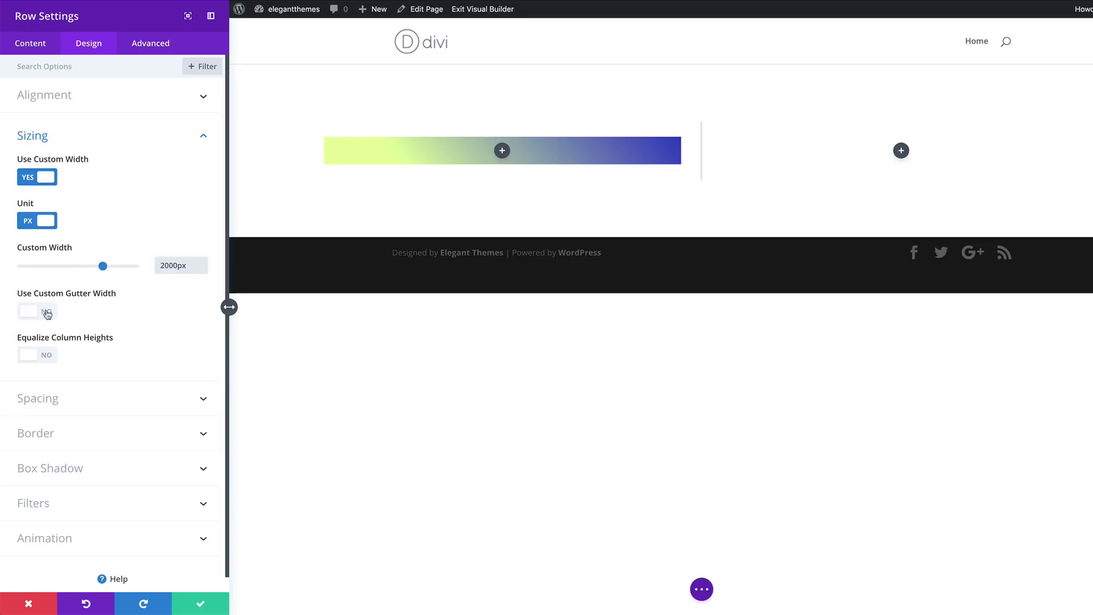
pyautogui.click(46, 315)
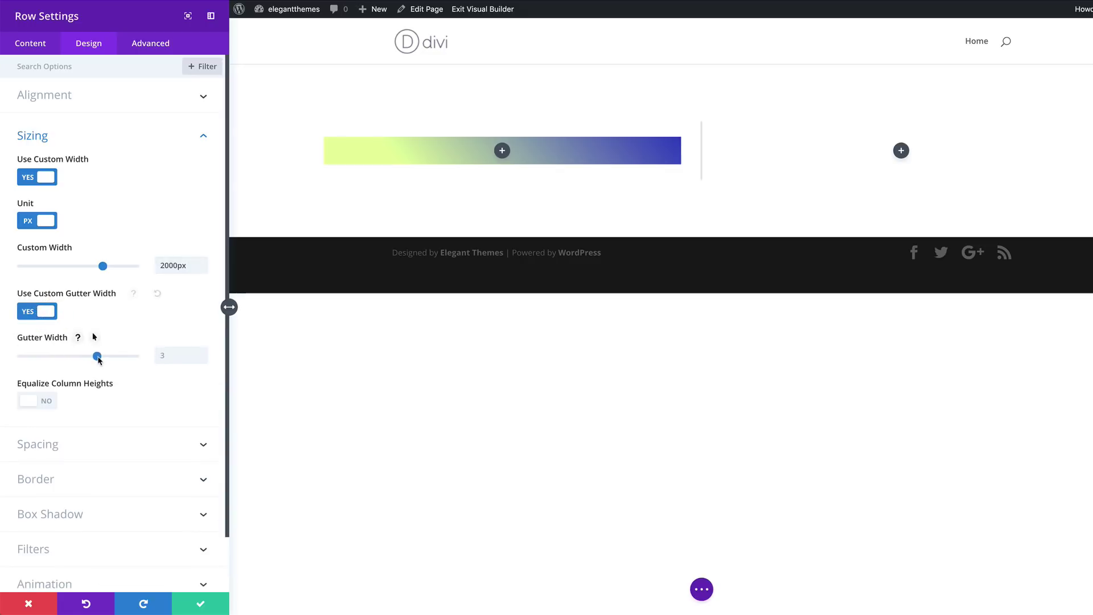
pyautogui.moveTo(94, 358); pyautogui.dragTo(16, 356)
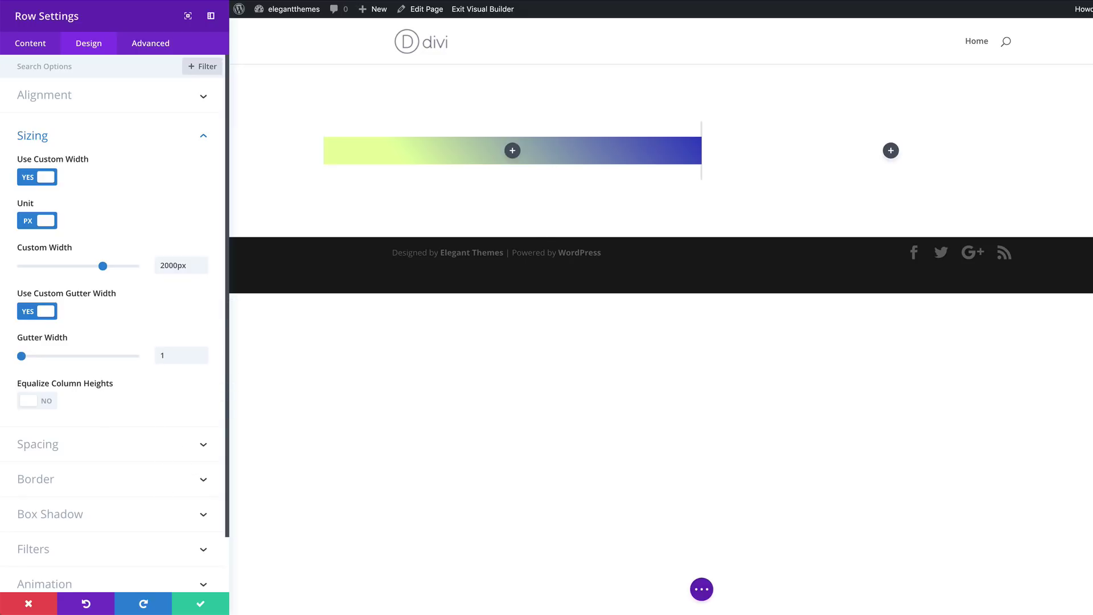
# Set the row's top custom padding to 0px under Spacing
pyautogui.click(47, 443)
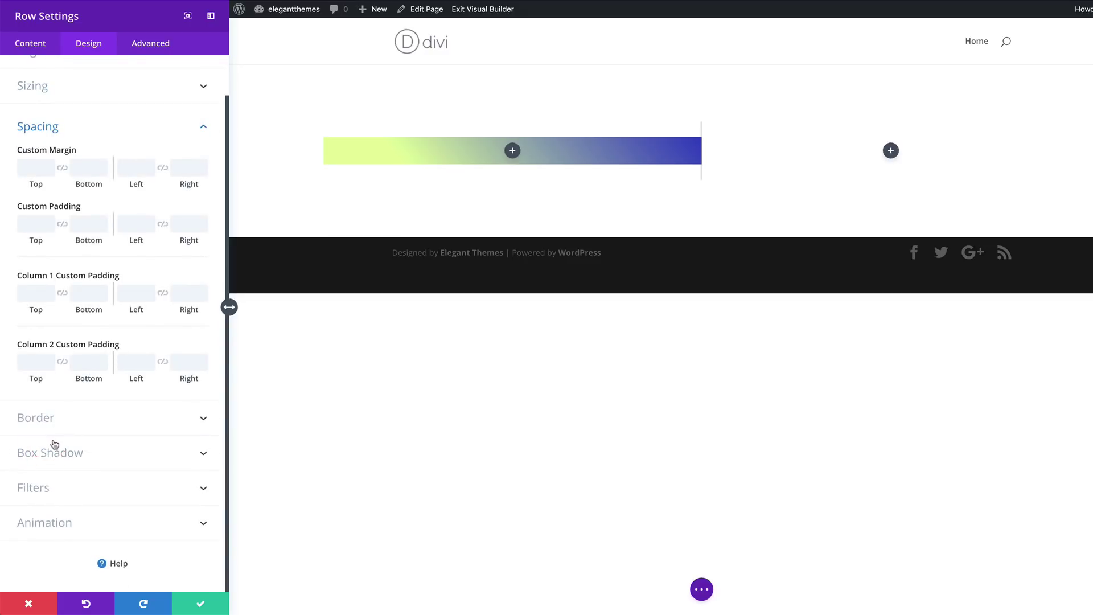
pyautogui.click(38, 223)
pyautogui.write('0')
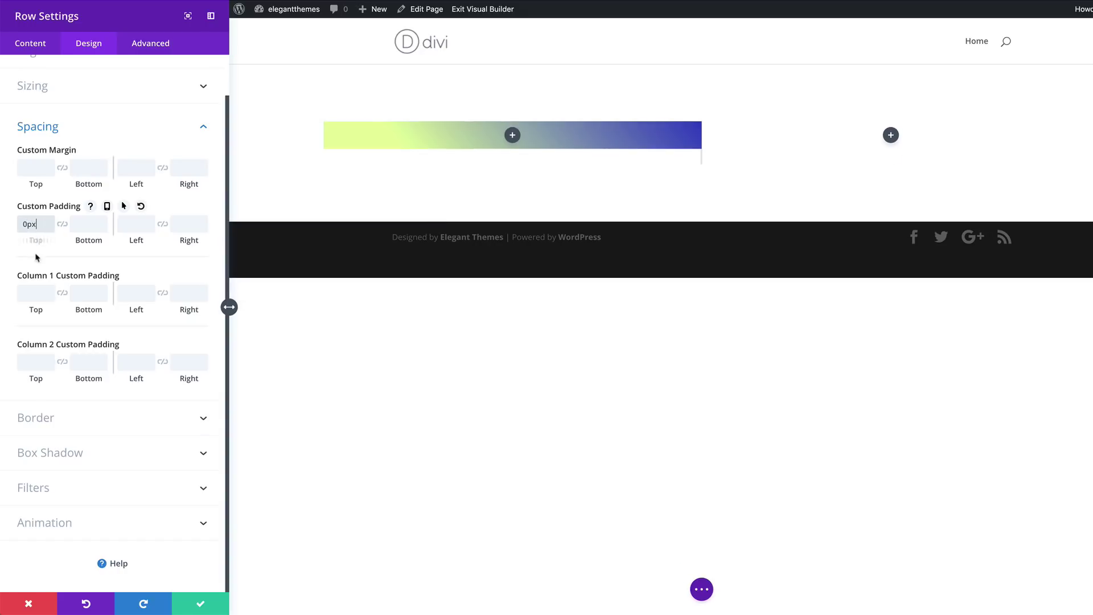
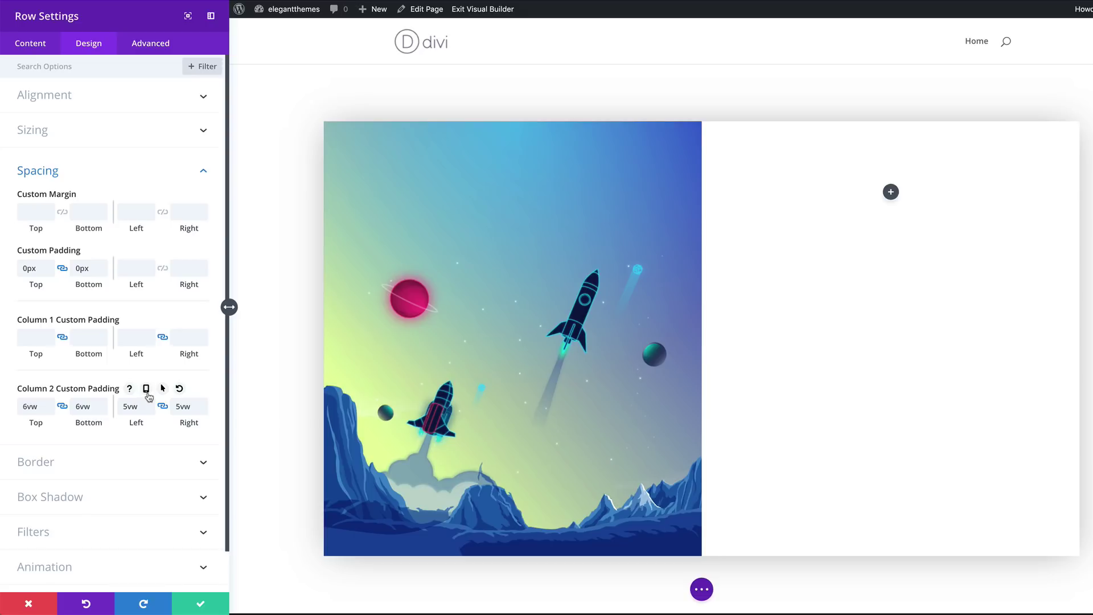
# Enable responsive padding on column 2 and give tablet 120px top/bottom and 80px side padding
pyautogui.click(146, 388)
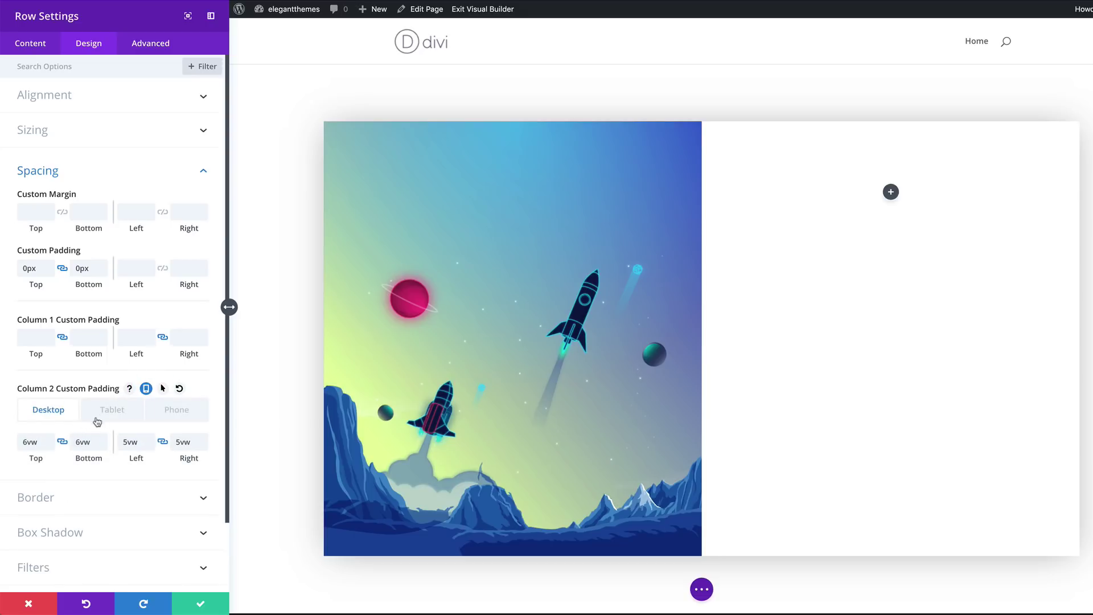
pyautogui.click(100, 414)
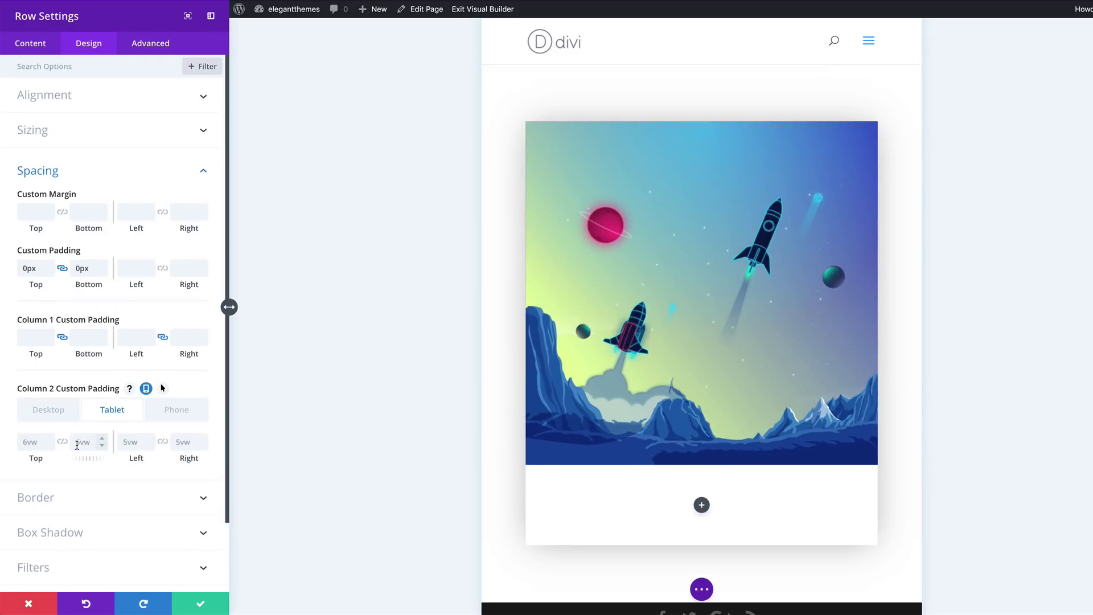
pyautogui.click(30, 442)
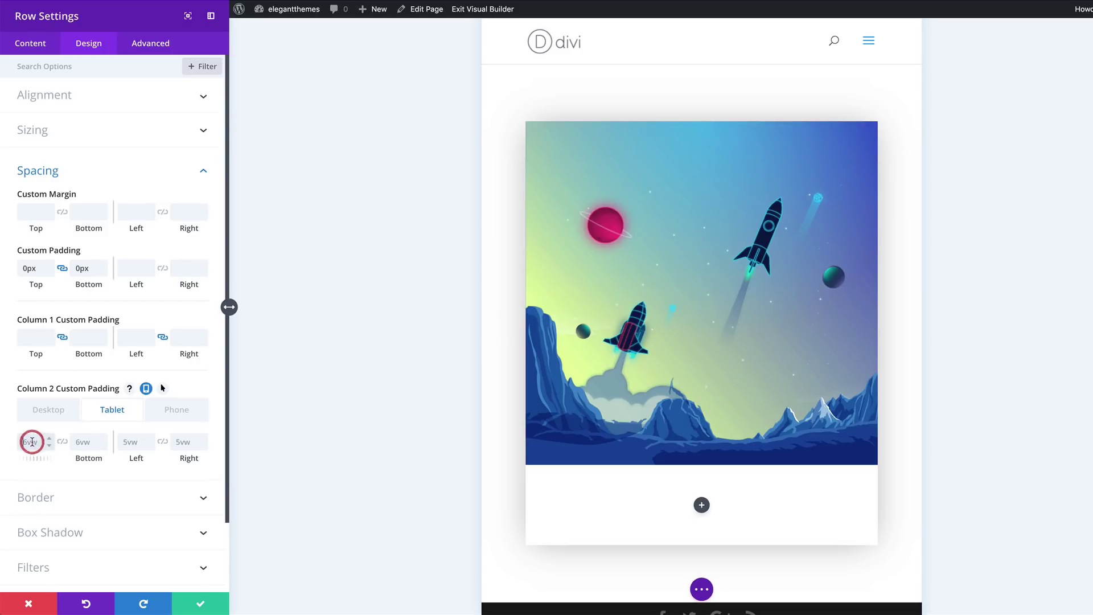
pyautogui.write('120px')
pyautogui.click(62, 441)
pyautogui.click(130, 445)
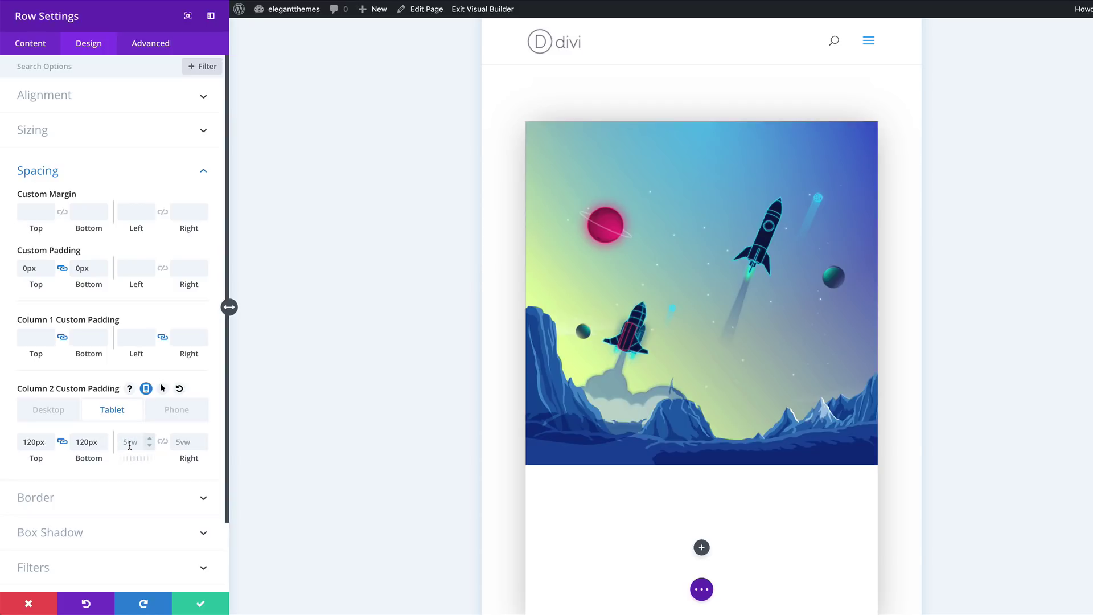
pyautogui.click(129, 445)
pyautogui.write('80px')
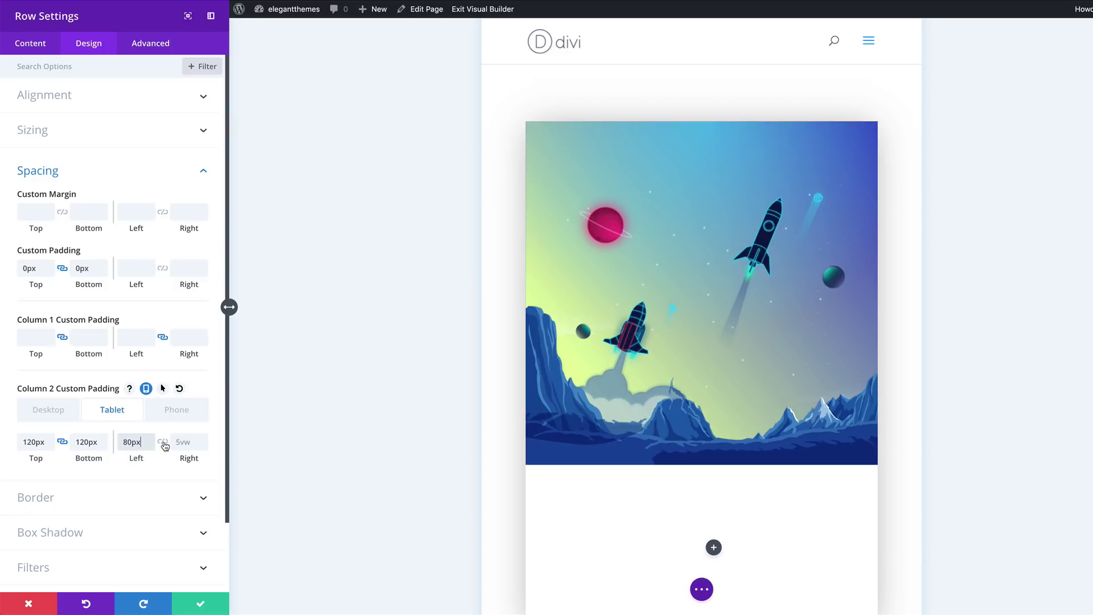
pyautogui.click(163, 443)
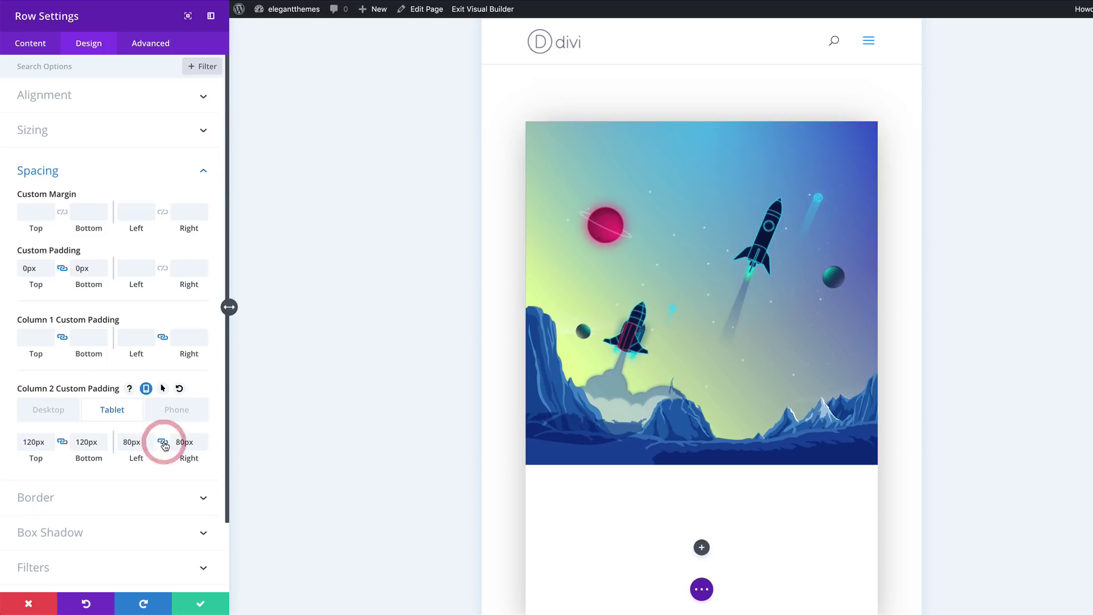
# Set column 2's phone side padding to 50px, then return to the desktop view
pyautogui.click(183, 415)
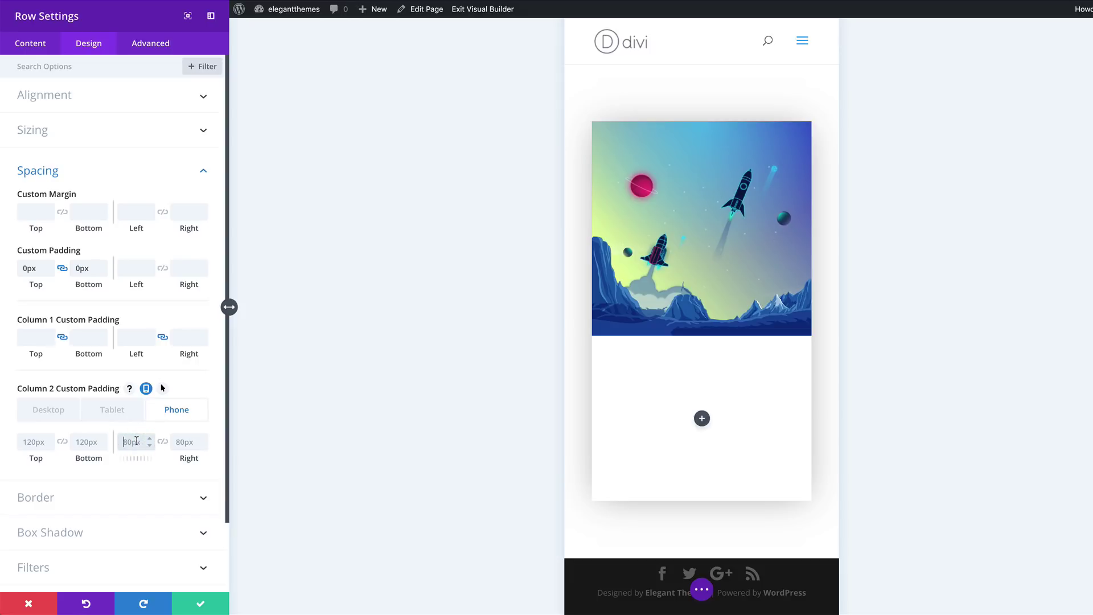
pyautogui.write('50')
pyautogui.click(162, 442)
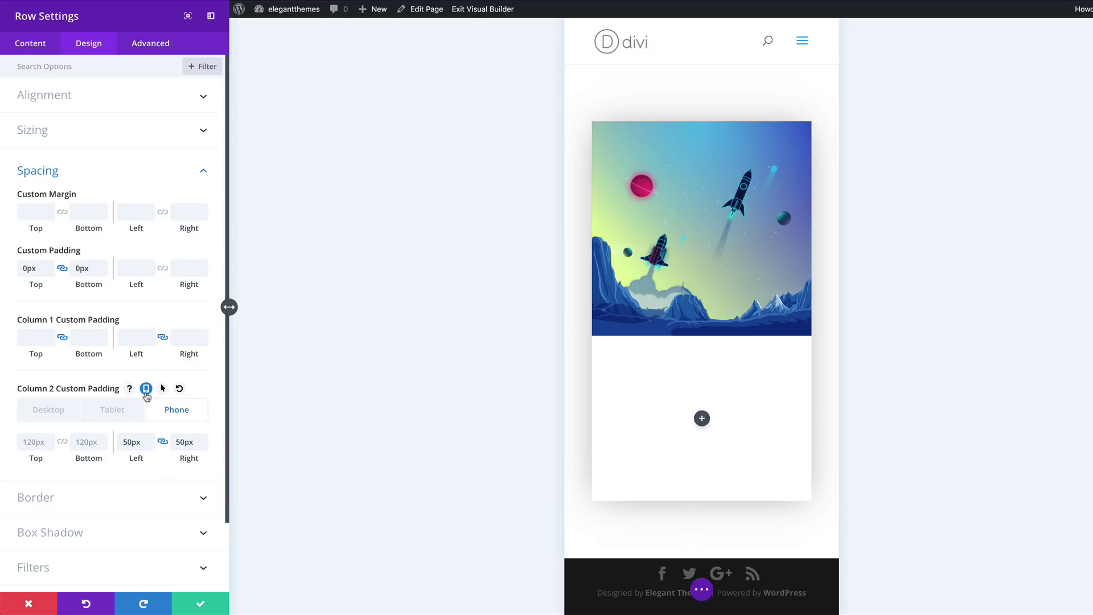
pyautogui.click(45, 410)
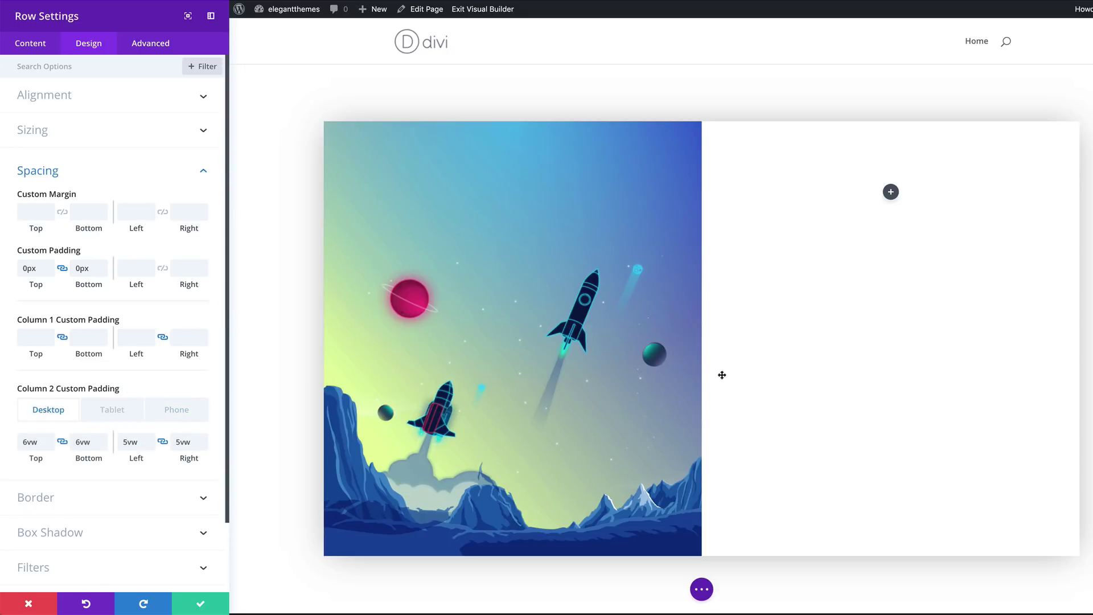
pyautogui.click(81, 536)
# Apply the second box shadow preset to the rocket row with 100px blur and -10px spread
pyautogui.click(89, 128)
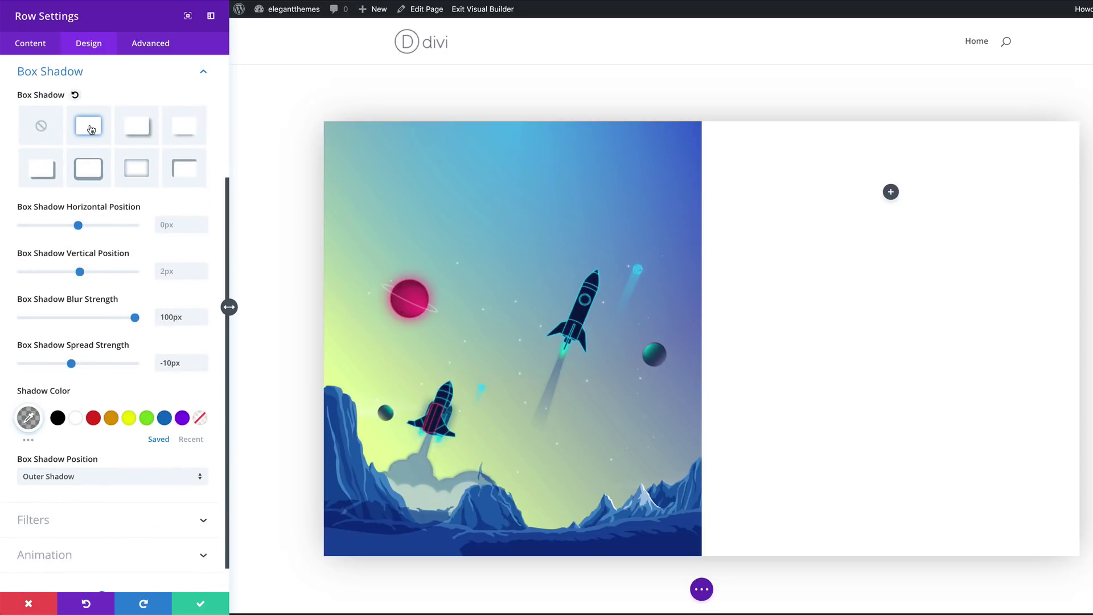
pyautogui.click(89, 128)
pyautogui.click(91, 128)
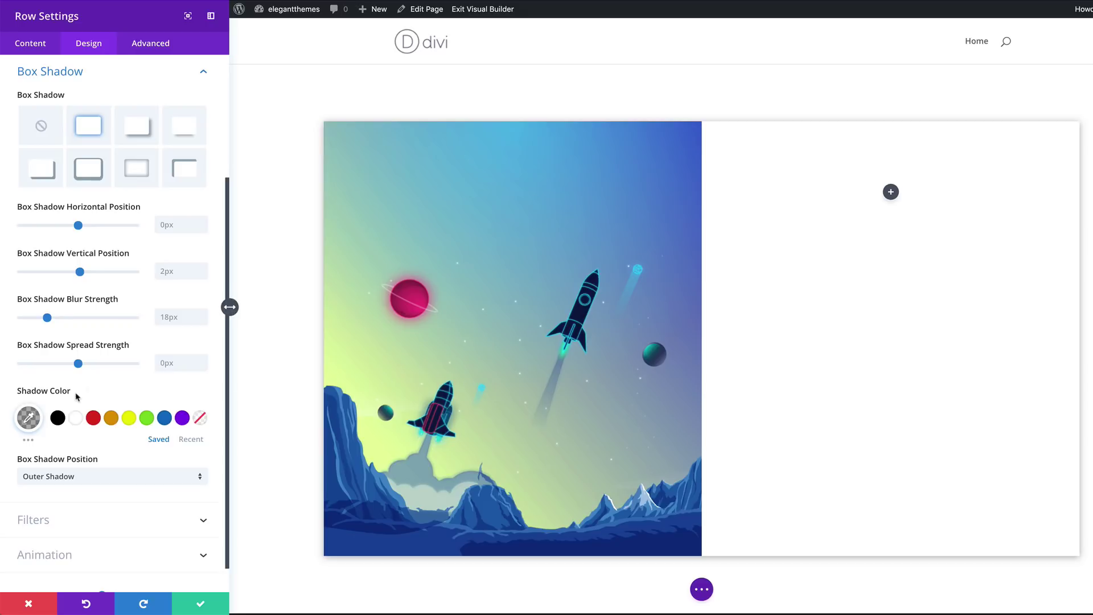
pyautogui.click(165, 317)
pyautogui.hotkey('ctrl', 'a')
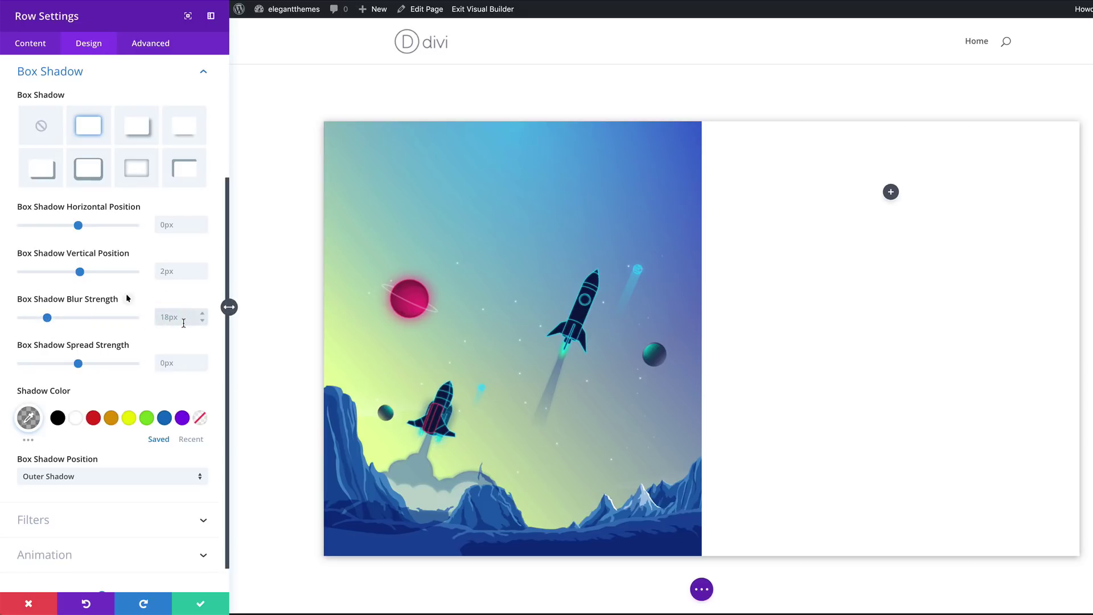
pyautogui.write('100px')
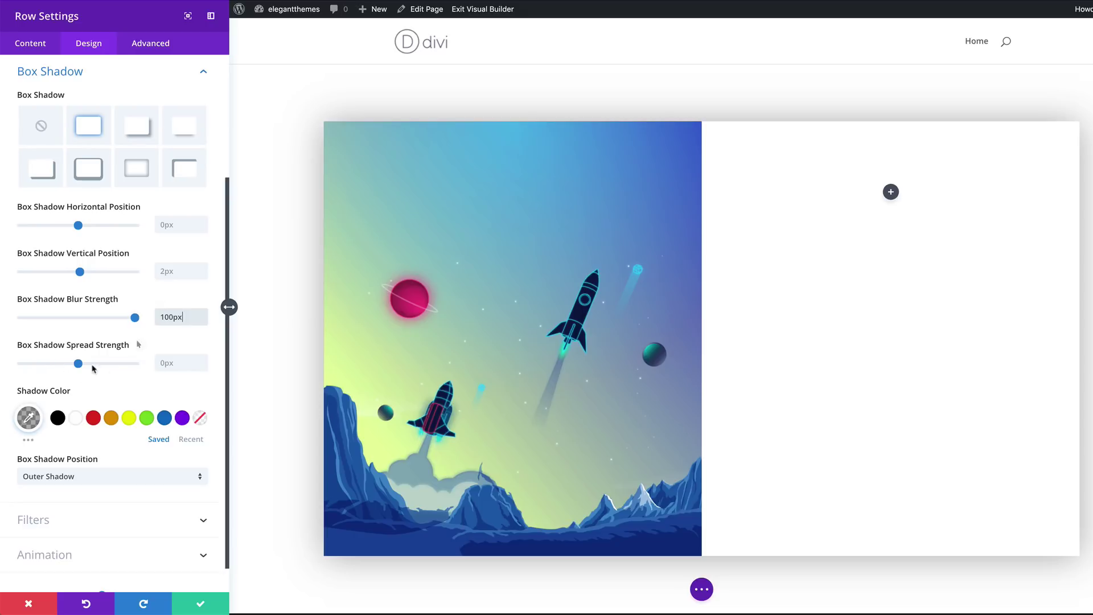
pyautogui.click(176, 359)
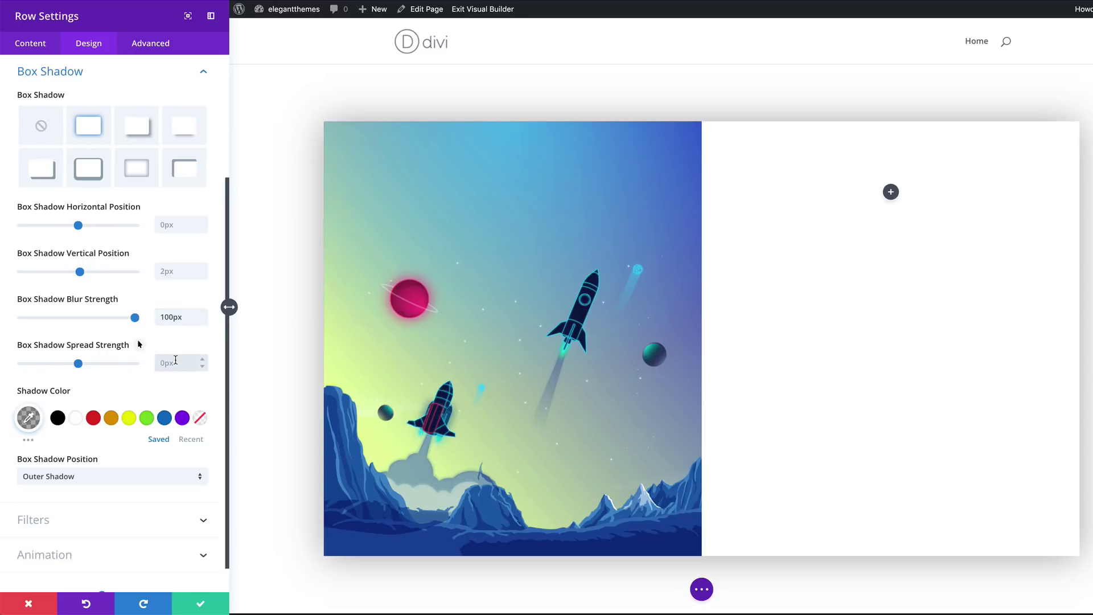
pyautogui.write('-10px')
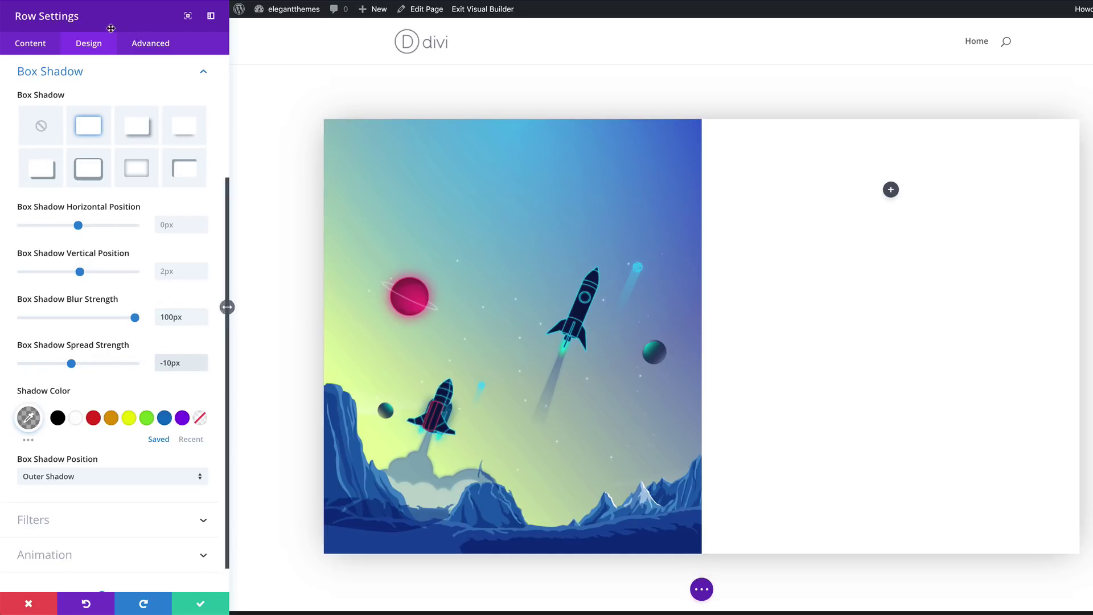
# Set the row's transition duration to 1100ms and save the row settings
pyautogui.click(161, 48)
pyautogui.click(70, 203)
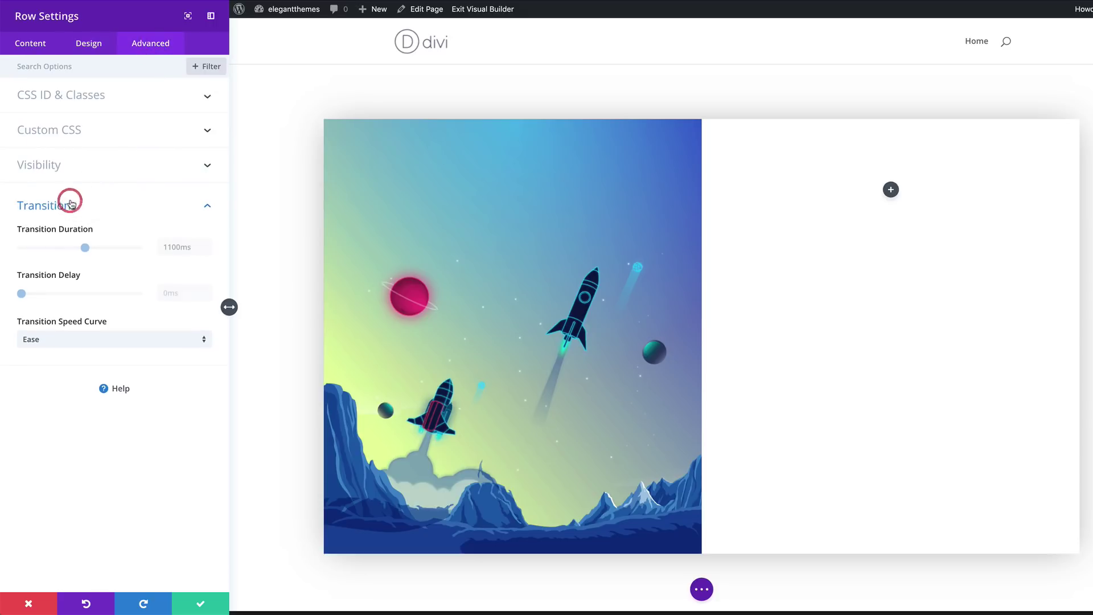
pyautogui.doubleClick(180, 247)
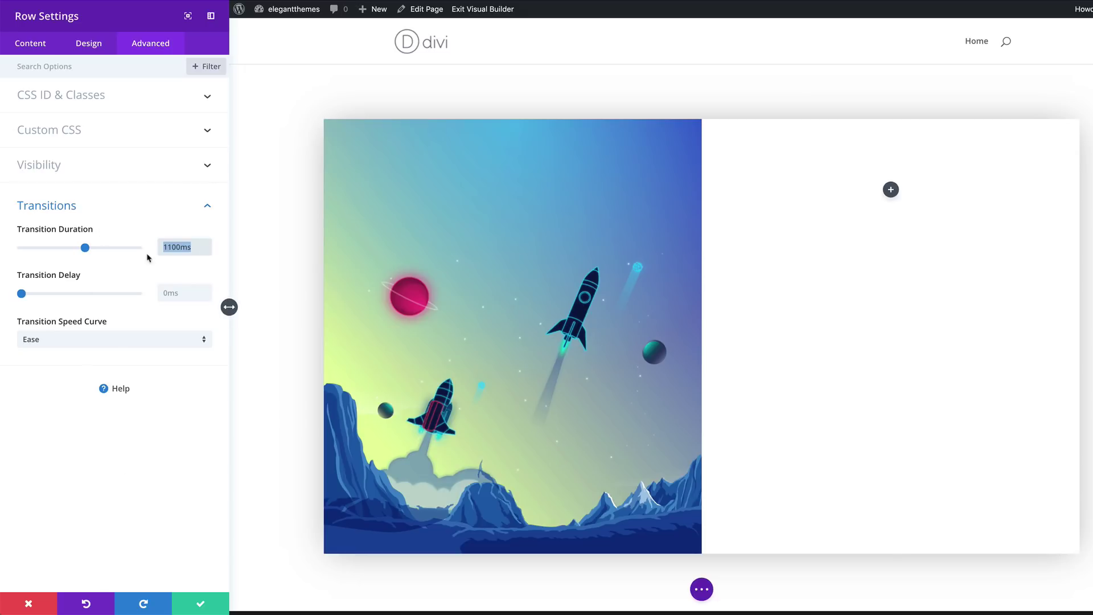
pyautogui.click(200, 603)
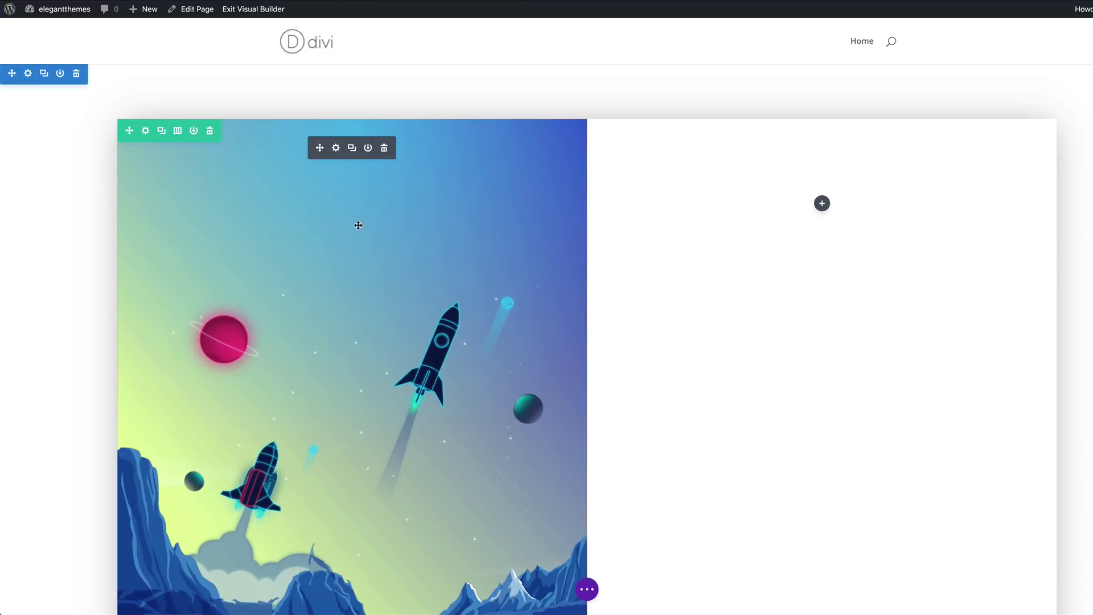
pyautogui.scroll(-2, 394, 250)
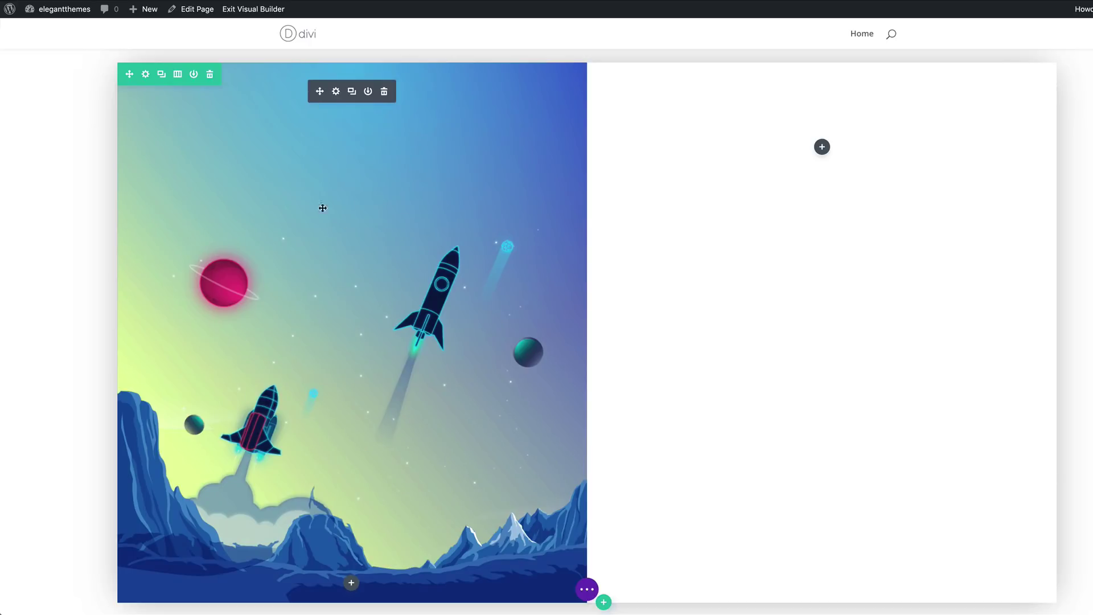
pyautogui.click(336, 91)
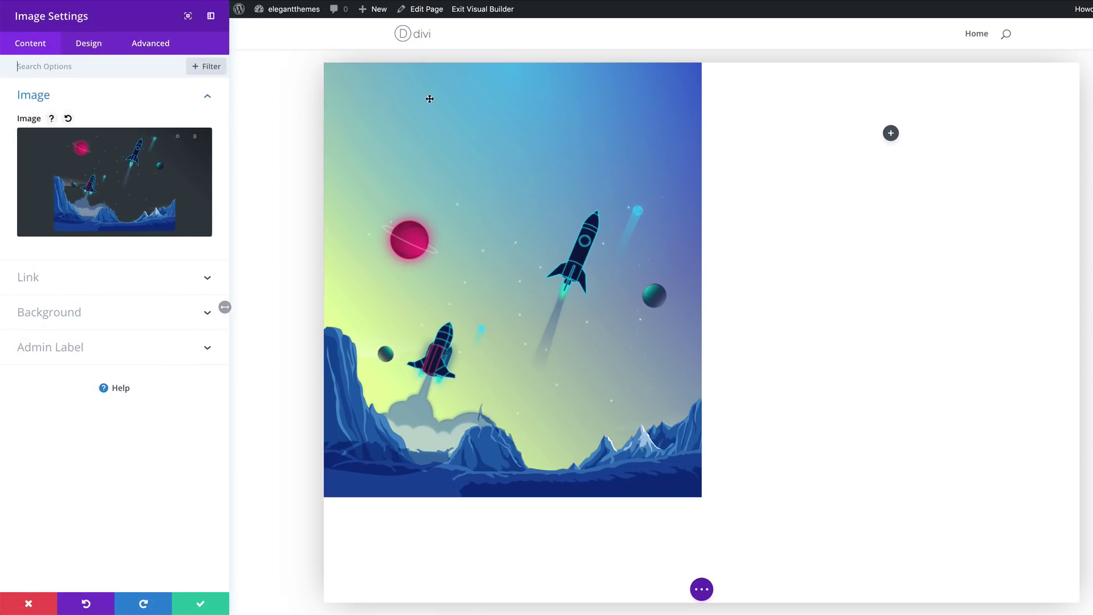
pyautogui.moveTo(148, 183)
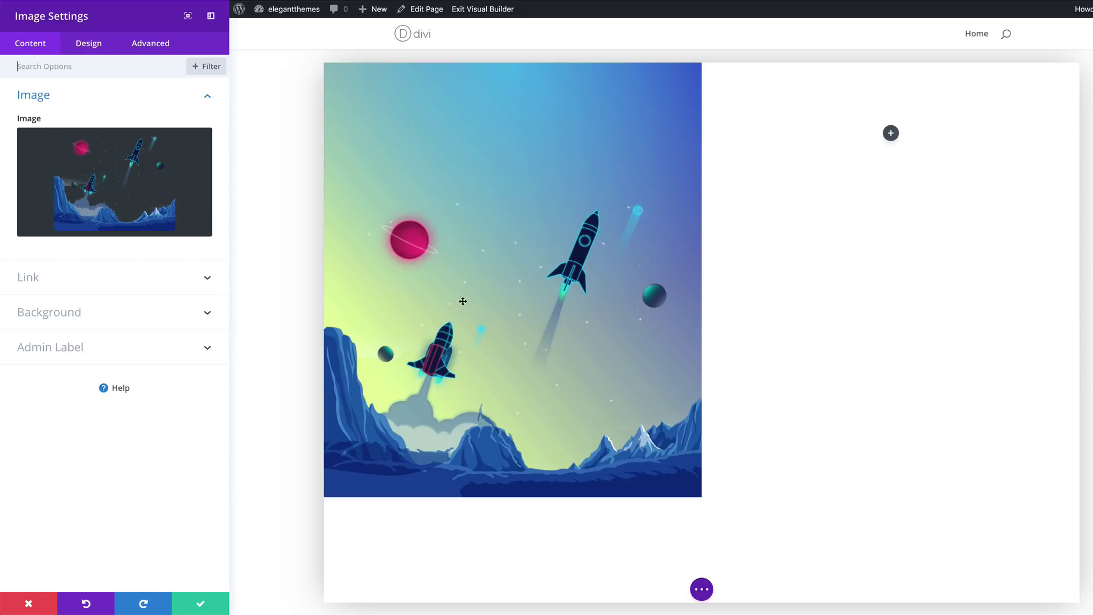
pyautogui.click(59, 314)
pyautogui.scroll(-2, 62, 312)
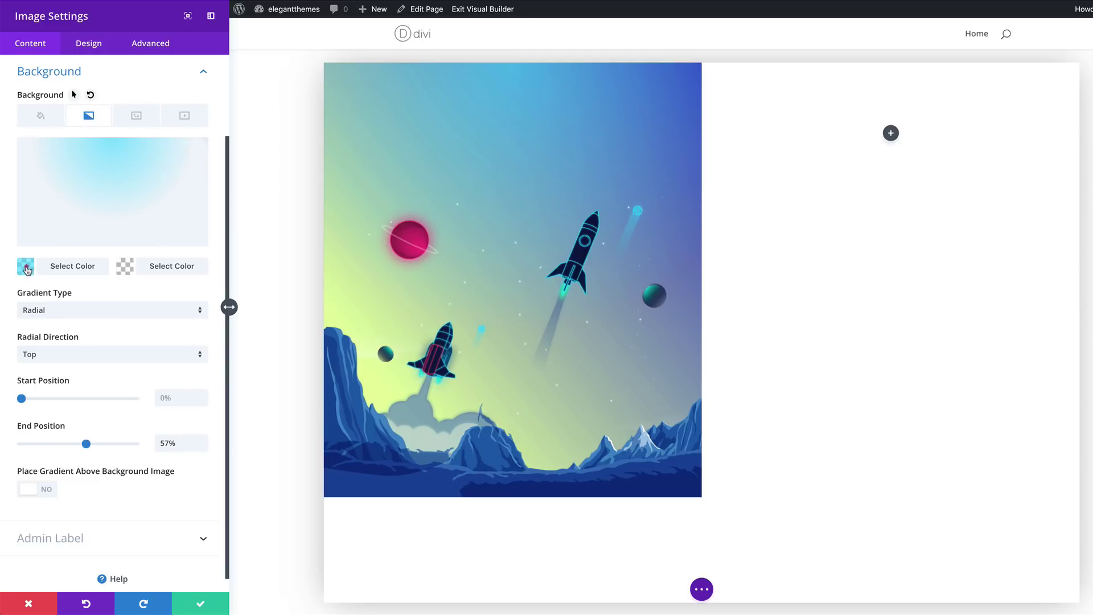
pyautogui.click(26, 268)
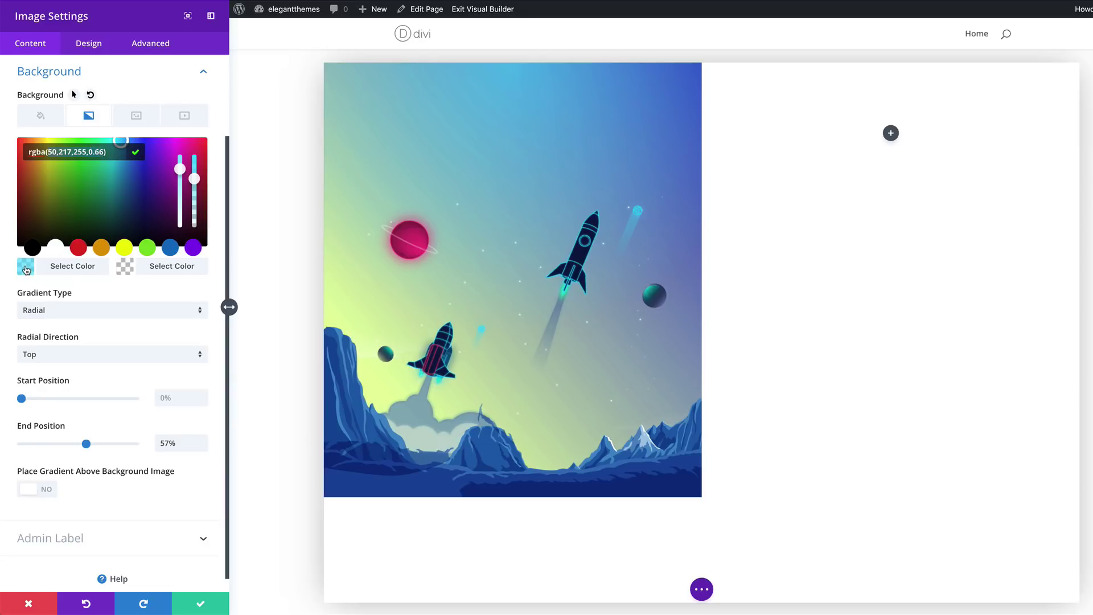
pyautogui.click(125, 266)
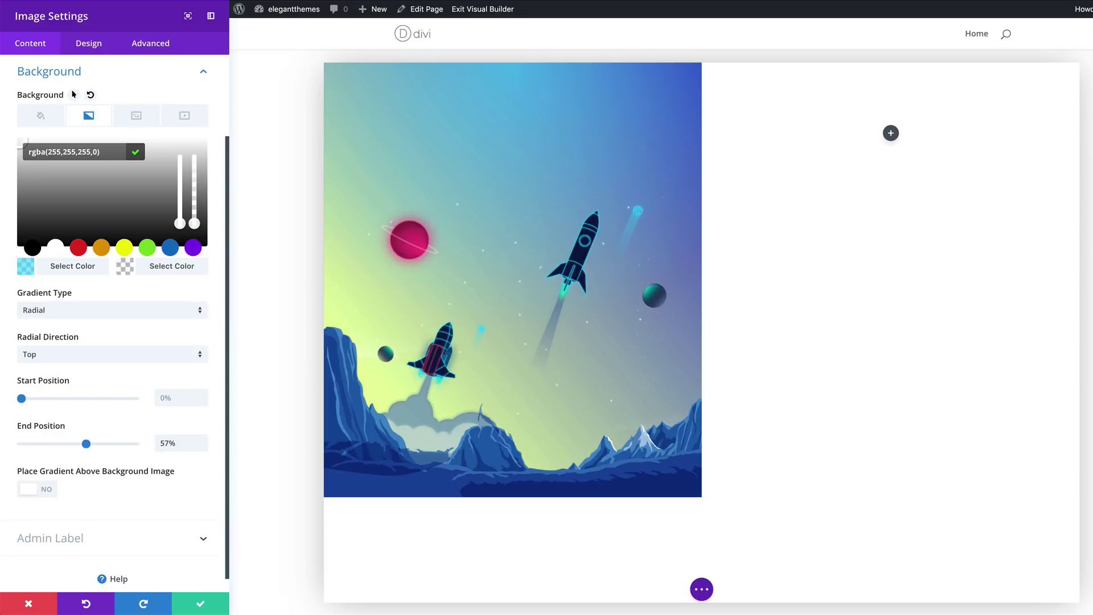
pyautogui.scroll(-1, 90, 381)
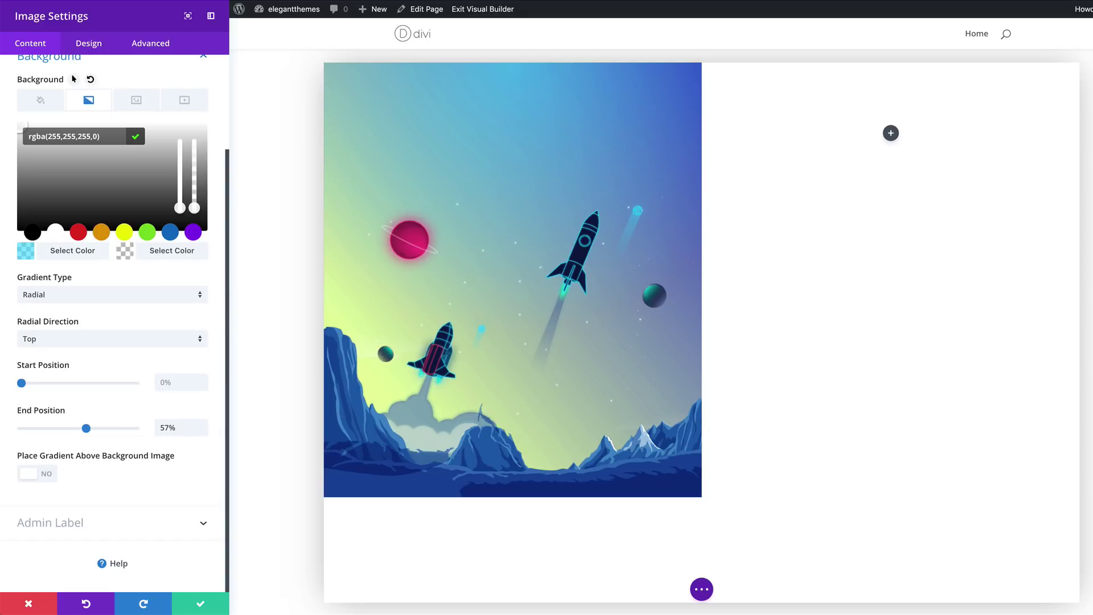
pyautogui.click(90, 45)
pyautogui.click(53, 165)
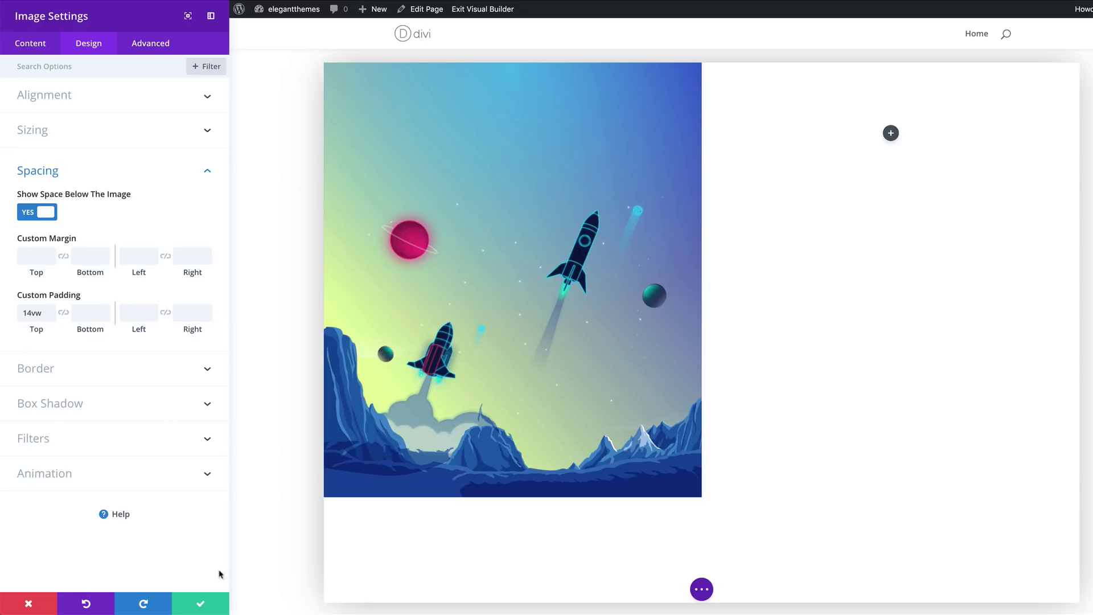
pyautogui.click(198, 605)
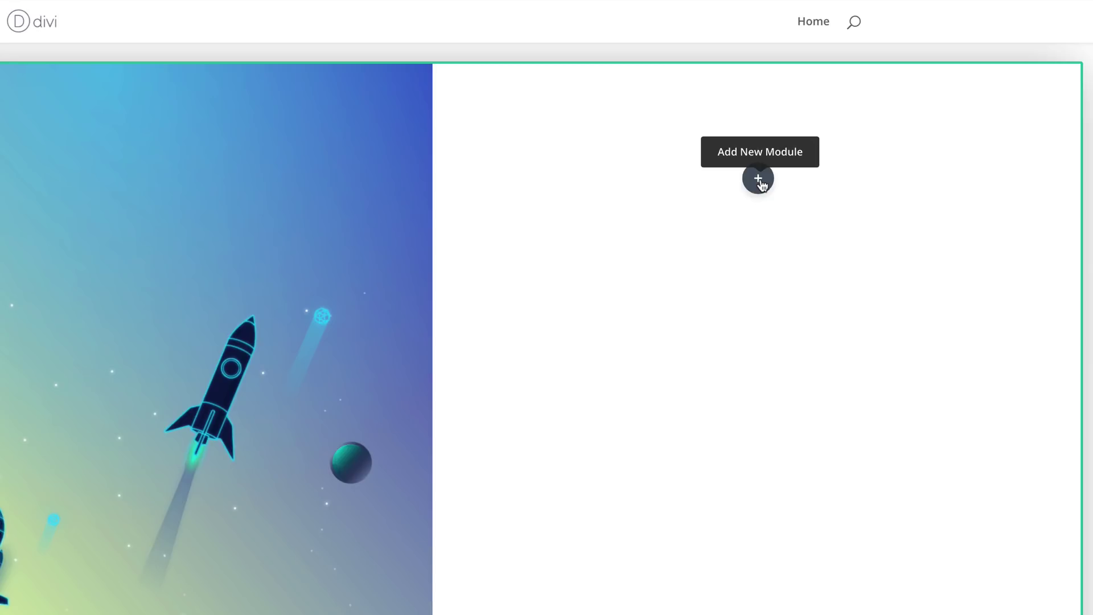
pyautogui.click(759, 179)
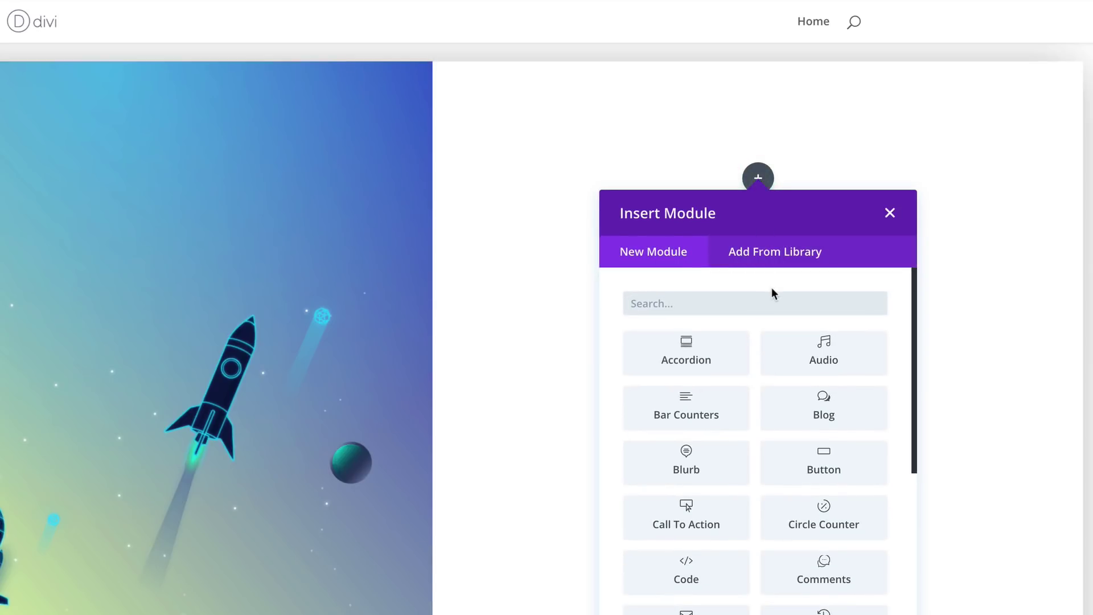
# Add a Text module to the right column and paste 'Is your product ready for takeoff?' over the placeholder
pyautogui.write('text')
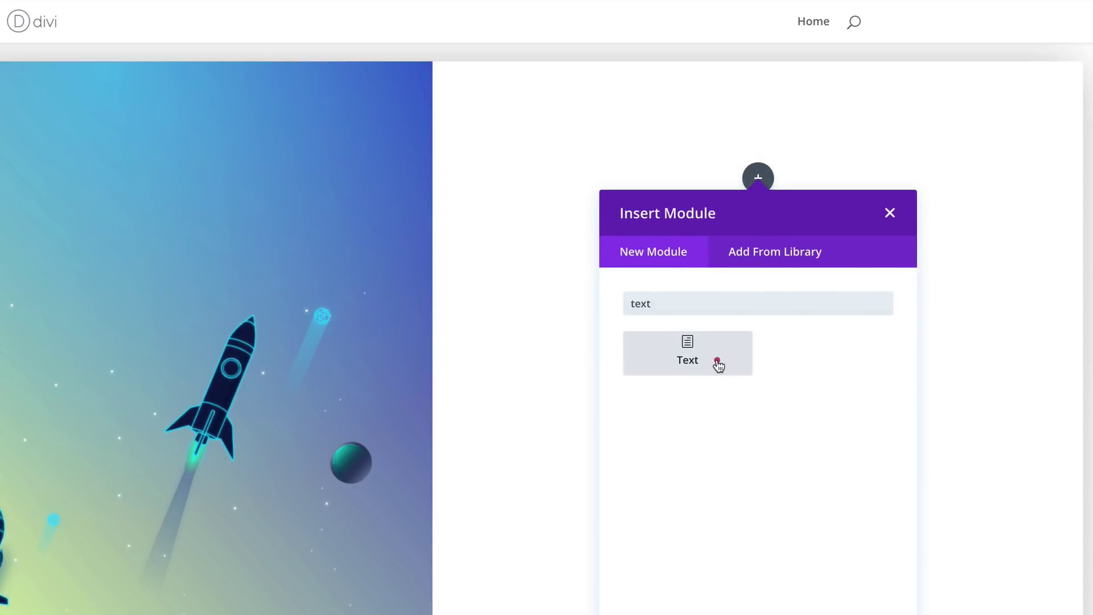
pyautogui.click(714, 359)
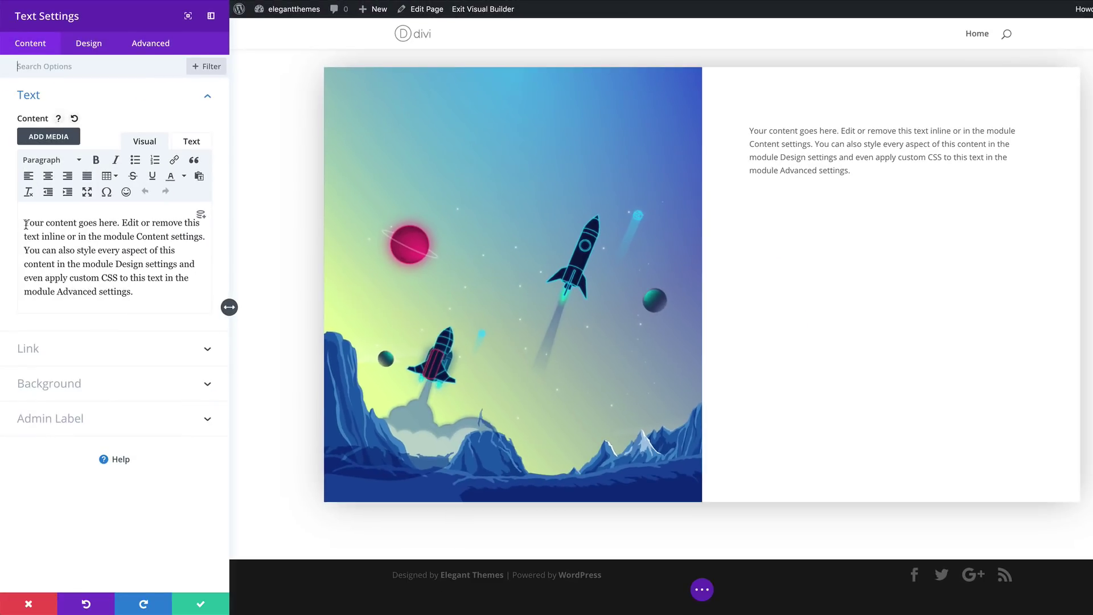
pyautogui.tripleClick(152, 308)
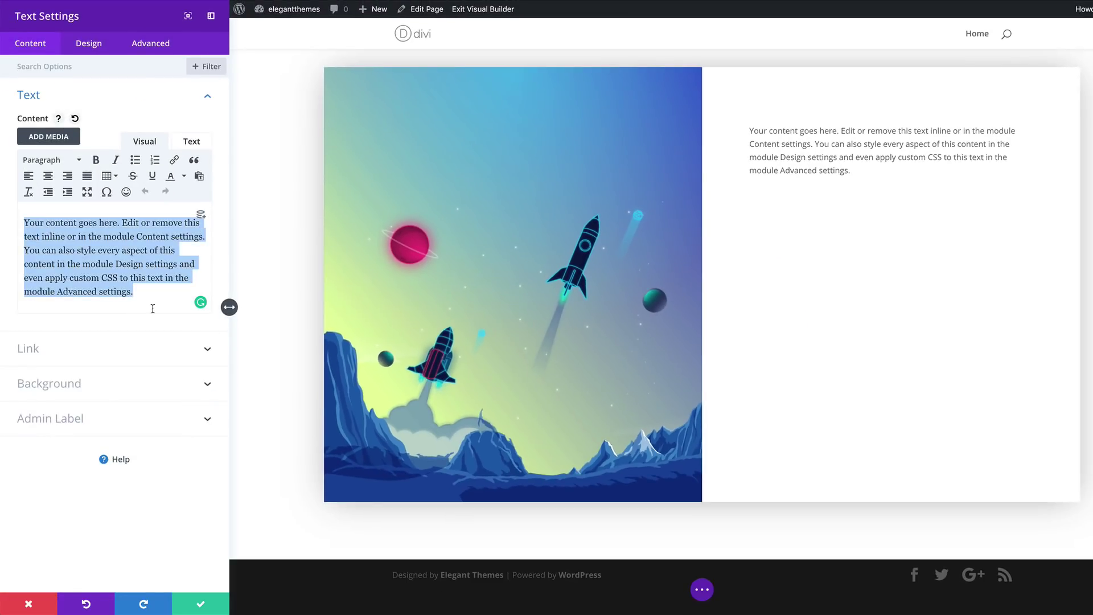
pyautogui.write('Is your product ready for takeoff?')
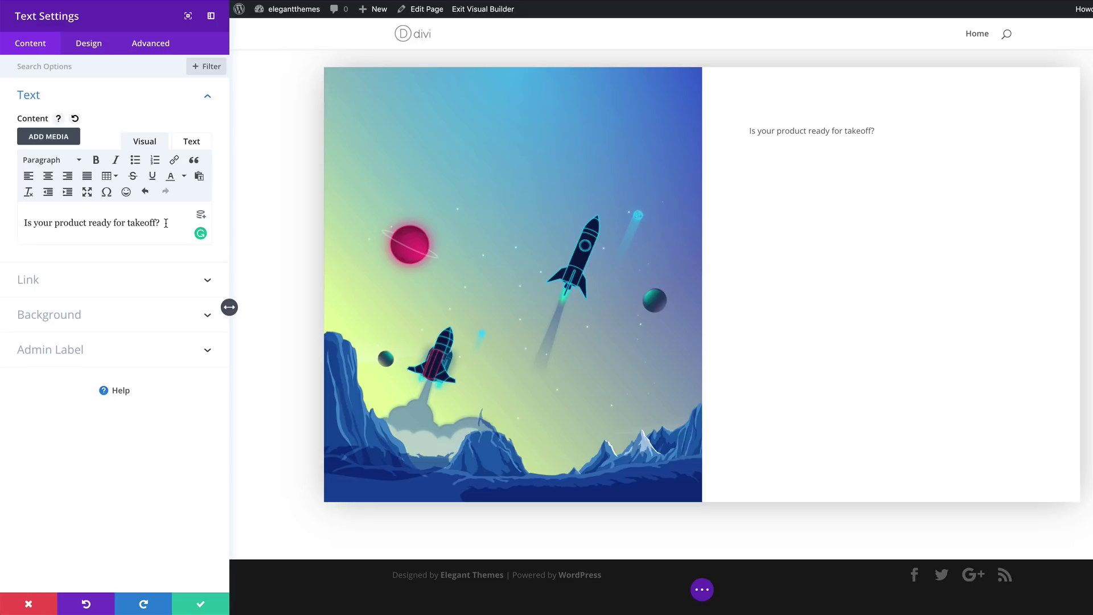
# Format the takeoff question as Heading 1
pyautogui.moveTo(161, 222); pyautogui.dragTo(20, 222)
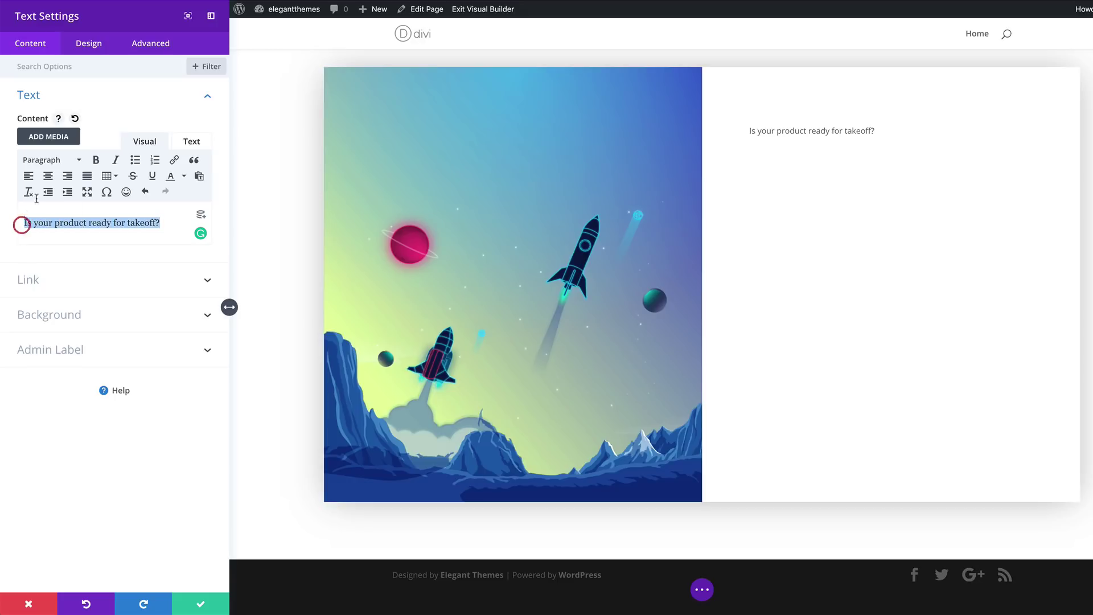
pyautogui.click(57, 161)
pyautogui.click(80, 204)
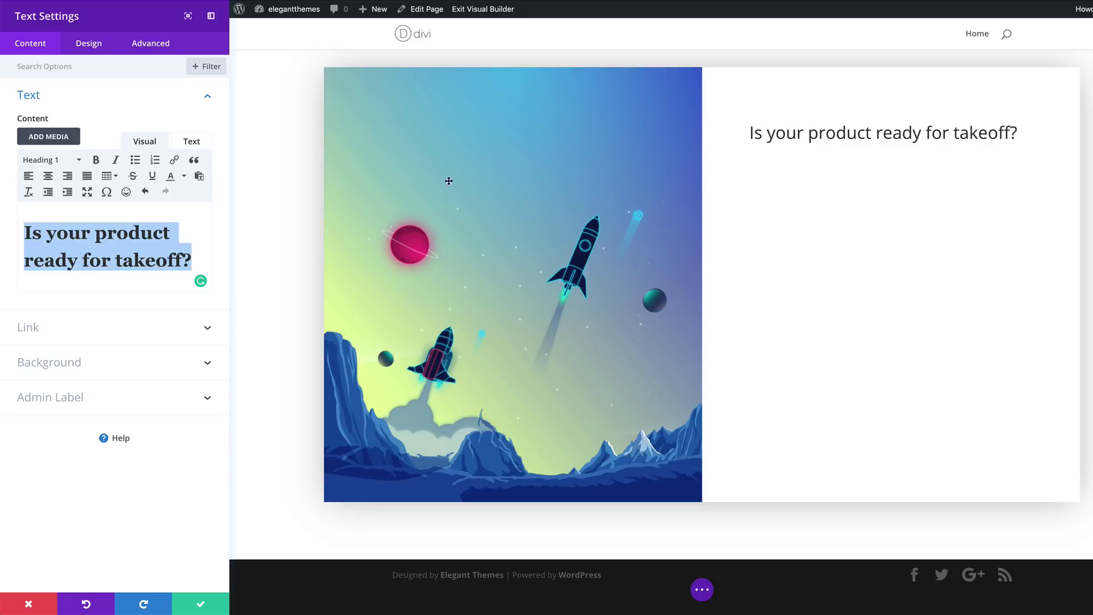
# Set the H1 heading font to Abril Fatface in pure black
pyautogui.click(89, 47)
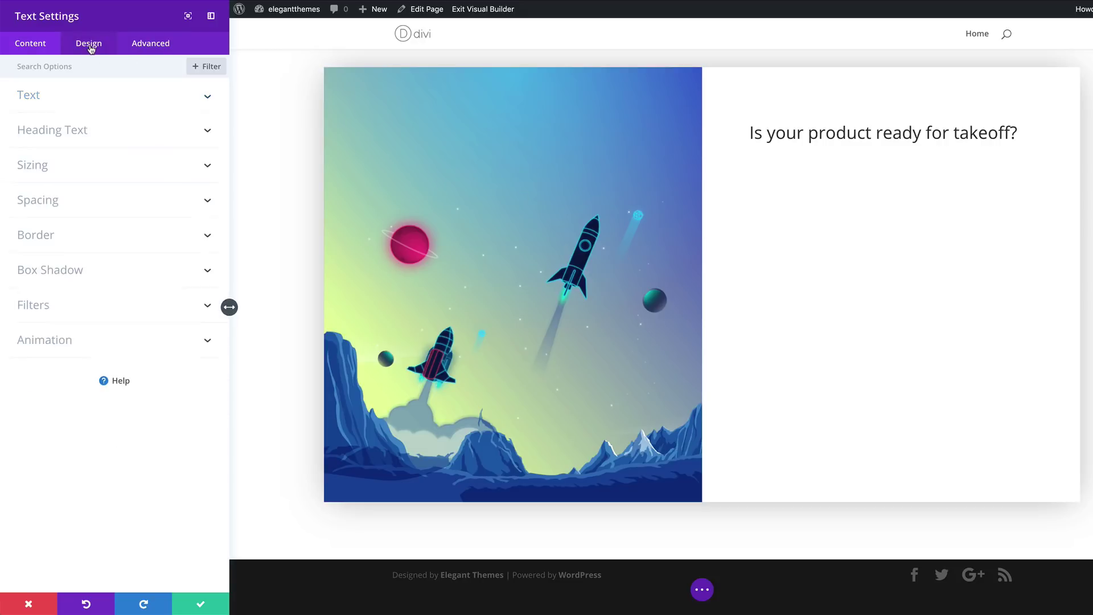
pyautogui.click(73, 132)
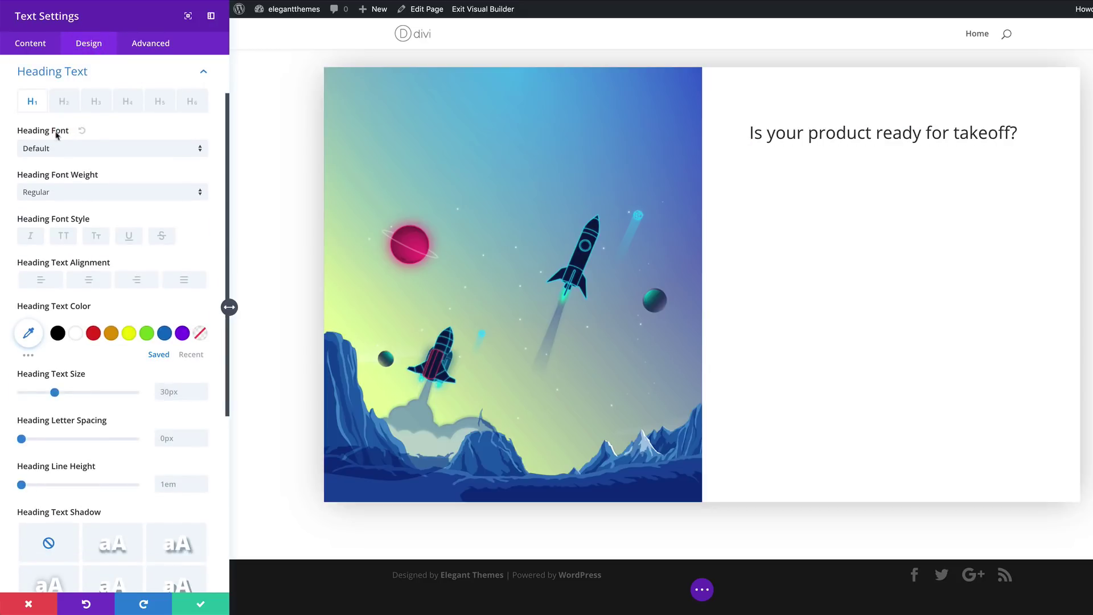
pyautogui.click(32, 106)
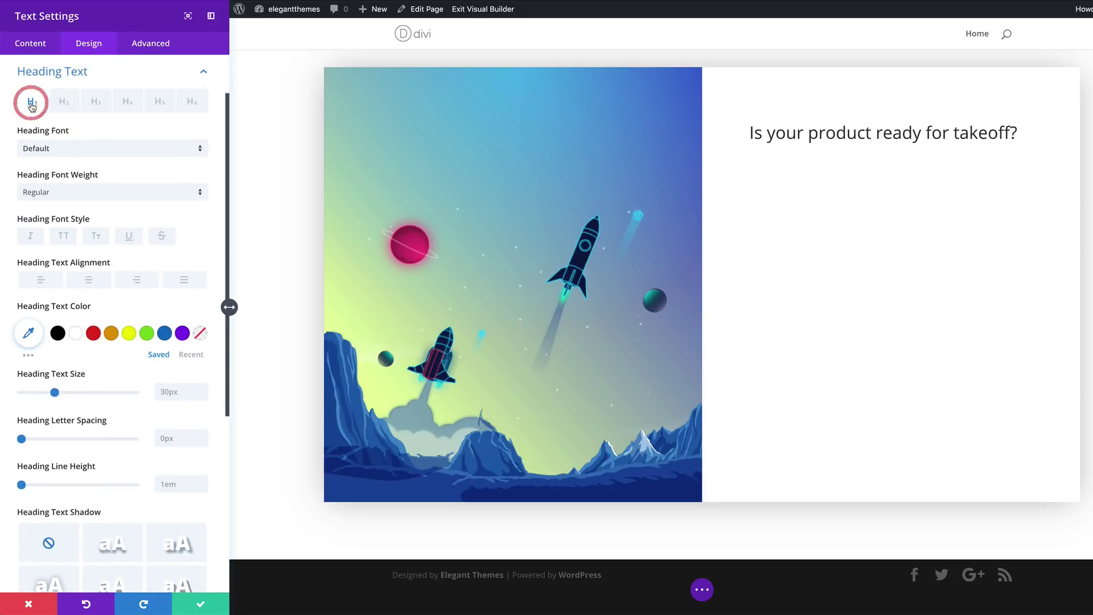
pyautogui.click(86, 148)
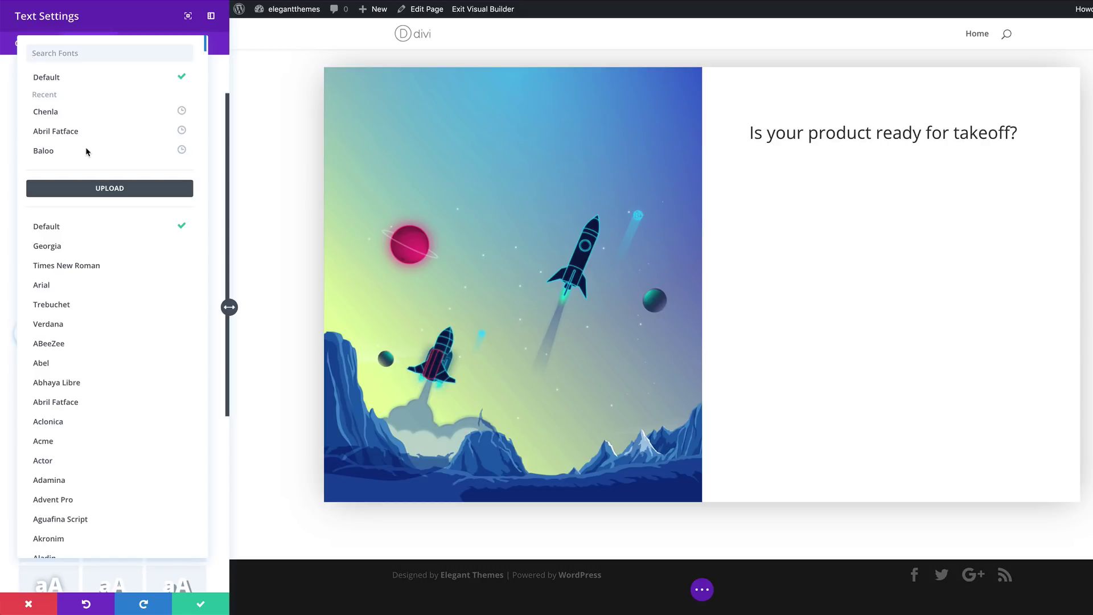
pyautogui.click(89, 53)
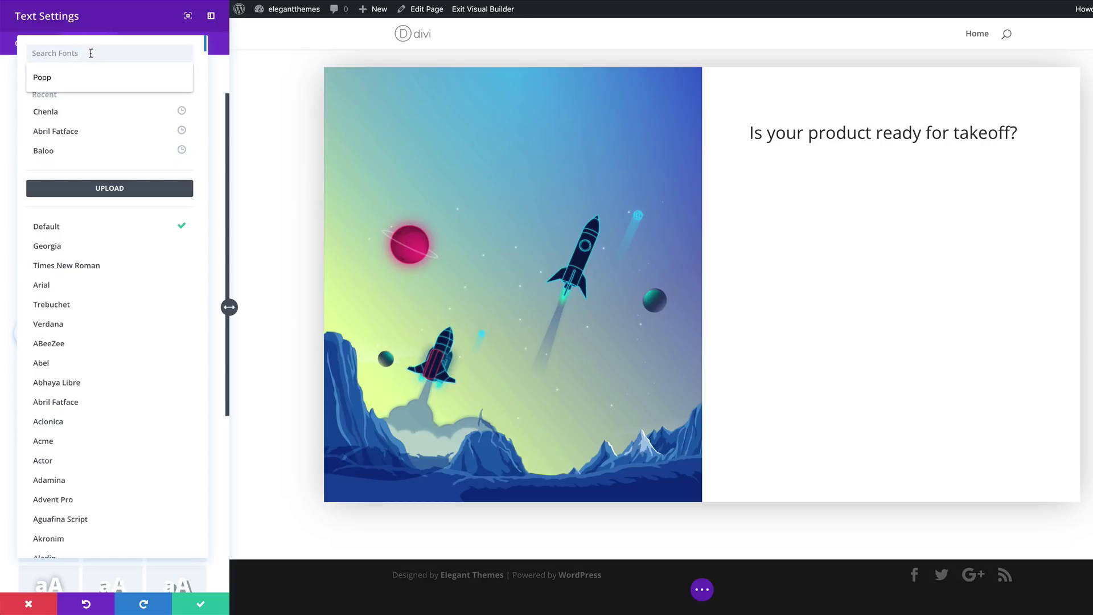
pyautogui.write('abril')
pyautogui.click(85, 76)
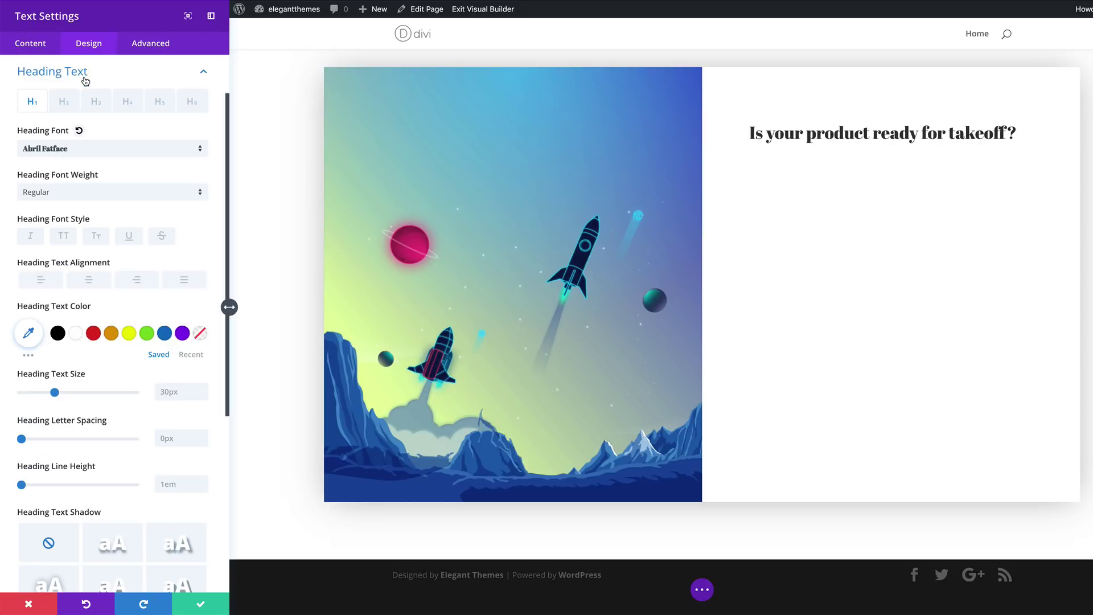
pyautogui.click(59, 334)
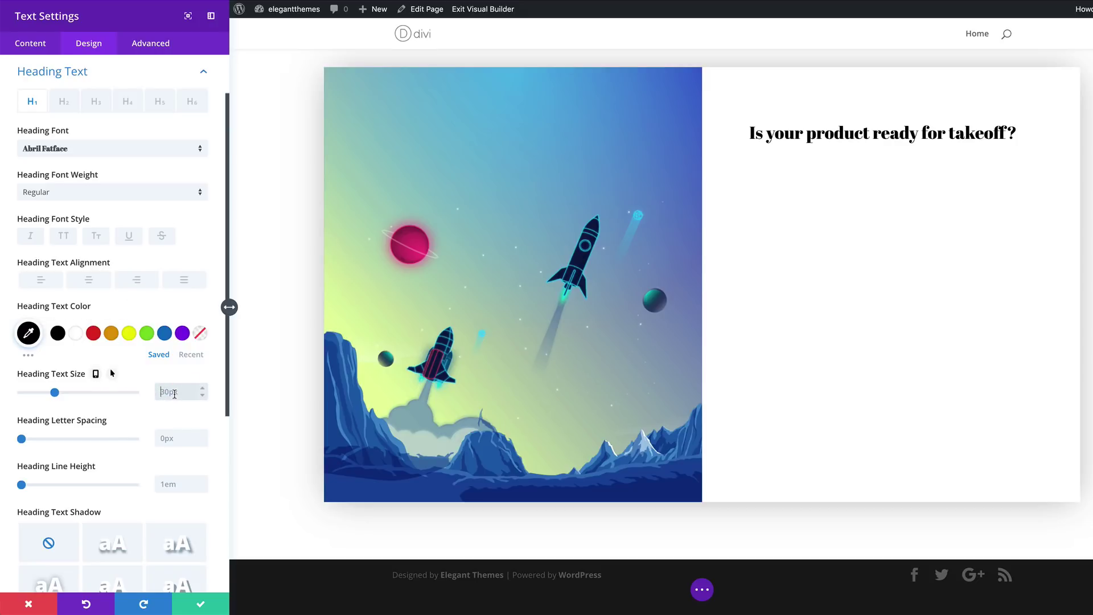
# Size the heading at 4vw on desktop and 60px on tablet, then save the module
pyautogui.doubleClick(174, 393)
pyautogui.write('4vw')
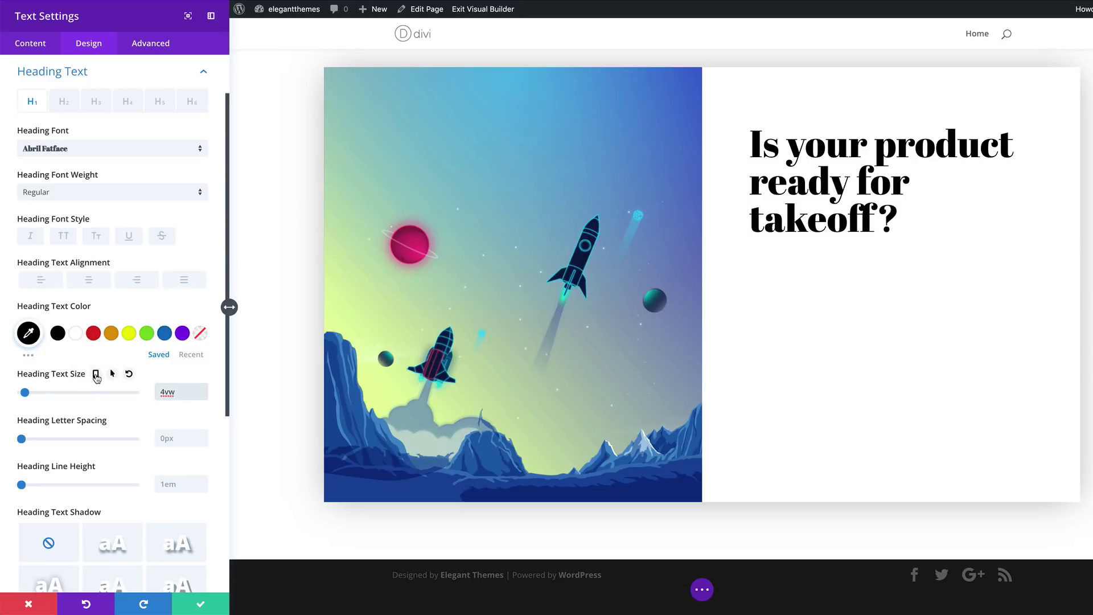
pyautogui.click(95, 374)
pyautogui.click(119, 396)
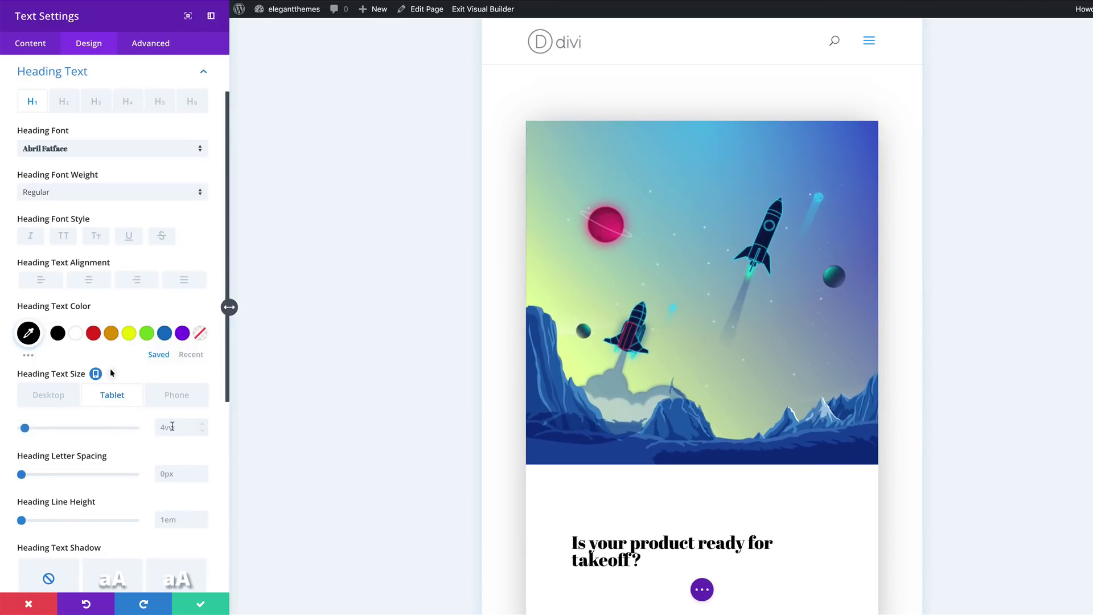
pyautogui.doubleClick(176, 427)
pyautogui.write('60px')
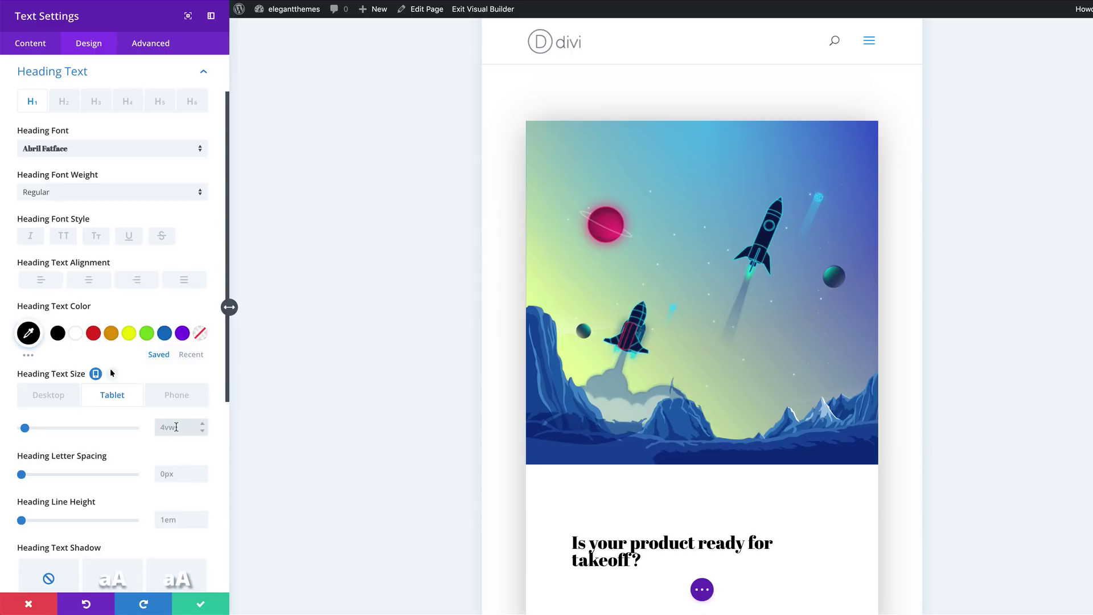
pyautogui.click(173, 403)
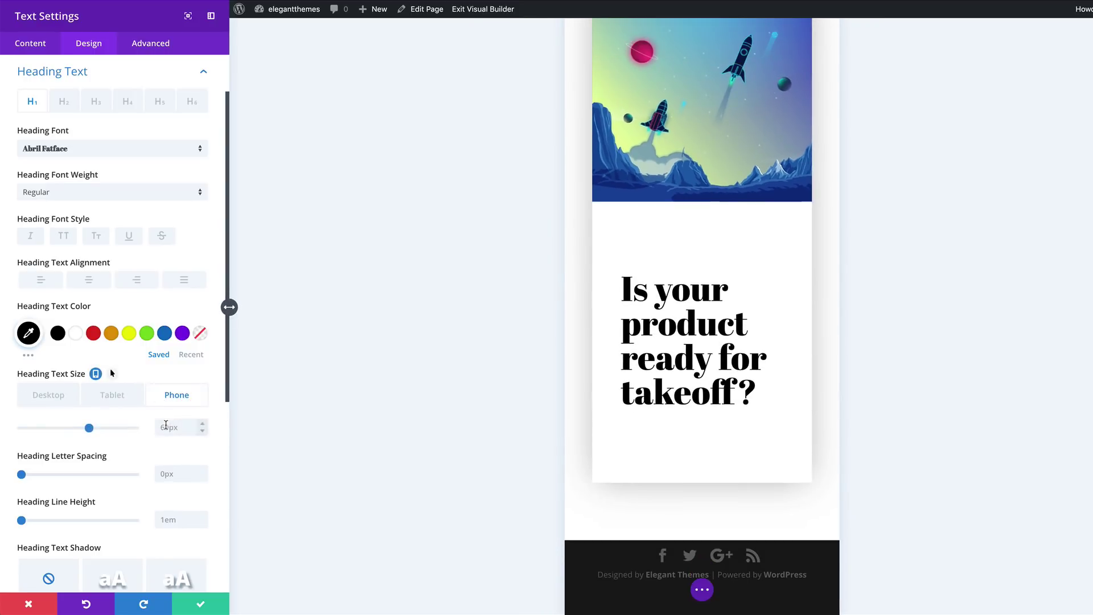
pyautogui.click(165, 427)
pyautogui.click(35, 395)
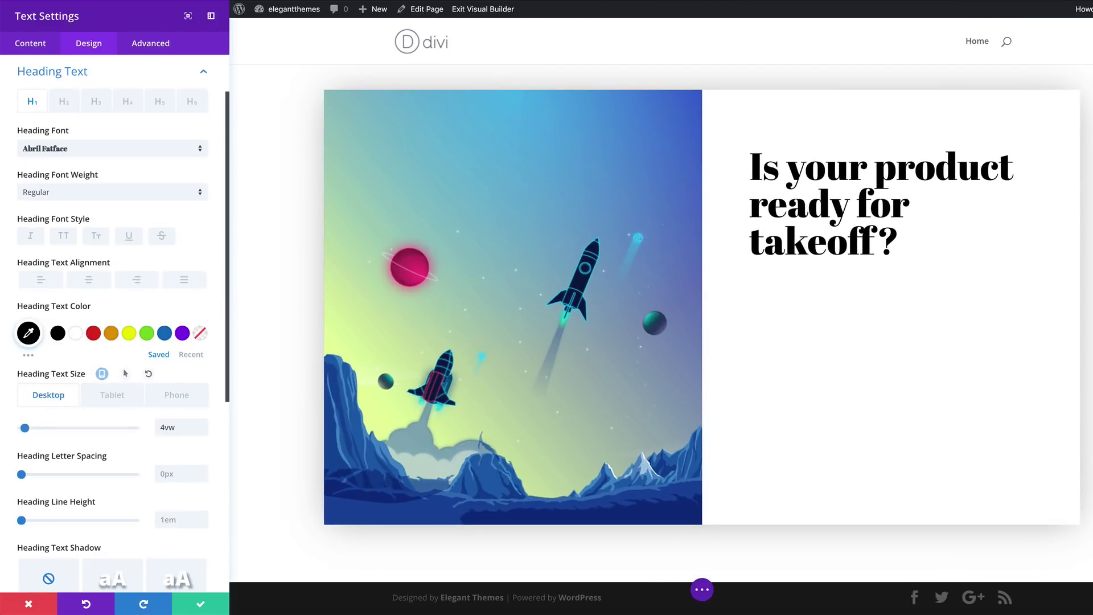
pyautogui.click(200, 604)
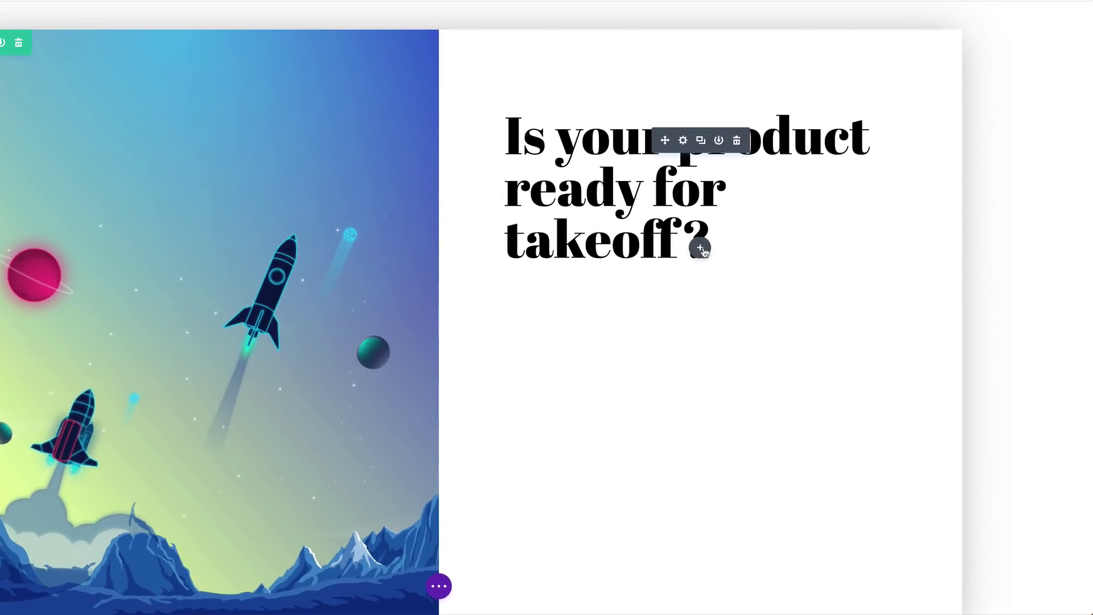
# Insert a Text module under the takeoff heading and paste Lorem ipsum over its placeholder paragraph
pyautogui.click(821, 285)
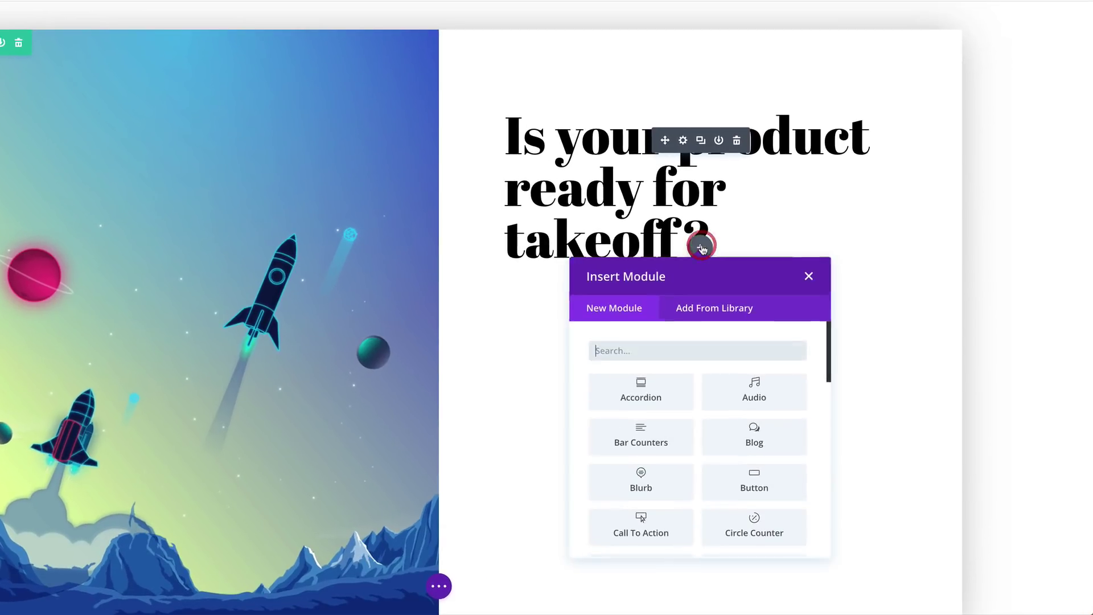
pyautogui.click(672, 354)
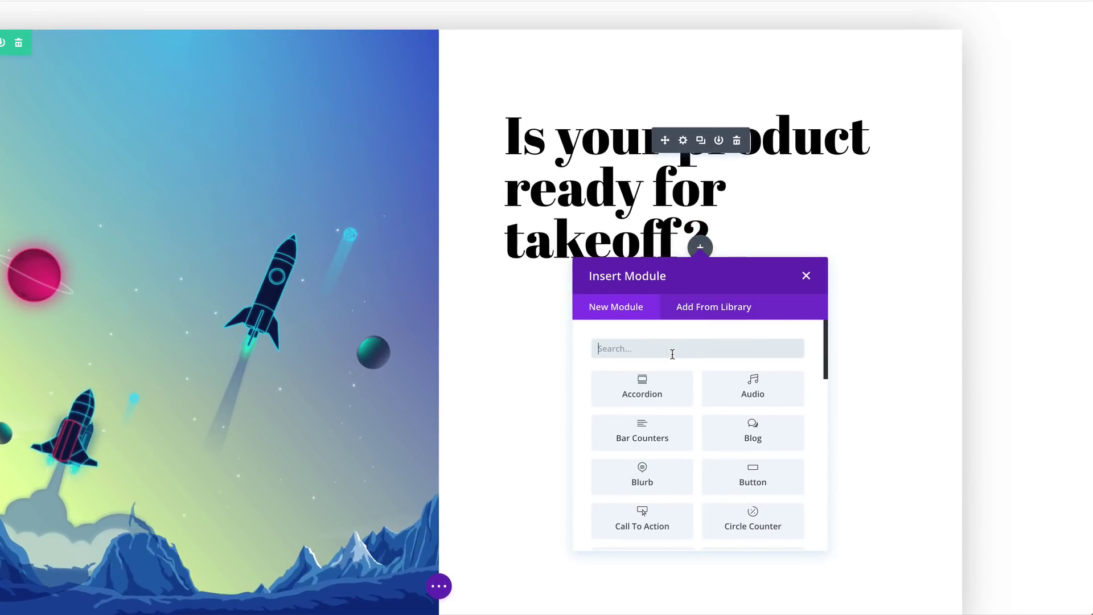
pyautogui.write('text')
pyautogui.click(655, 399)
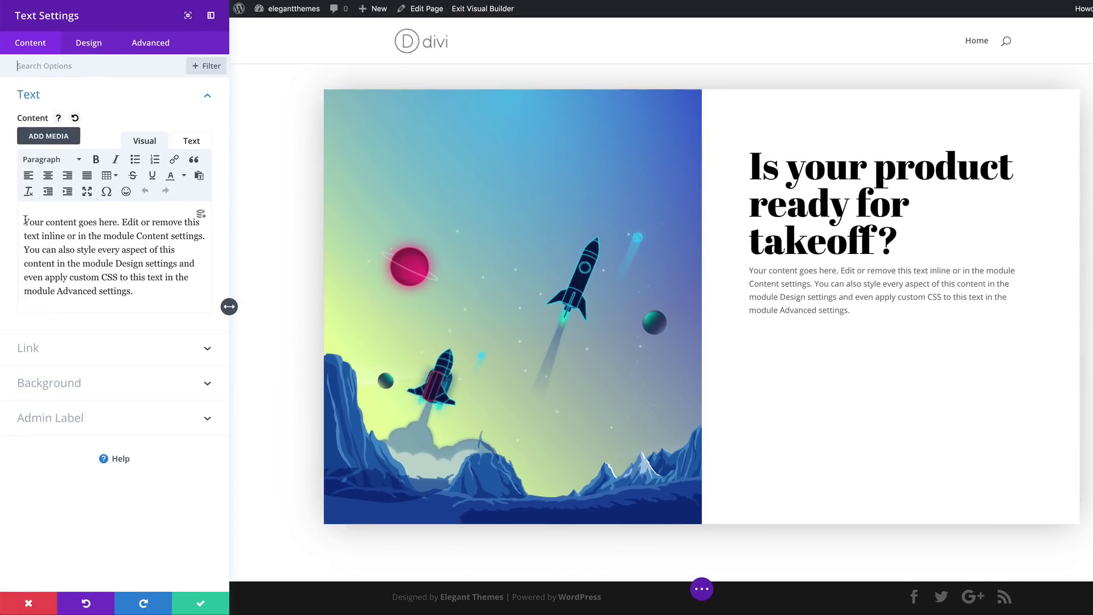
pyautogui.moveTo(24, 222); pyautogui.dragTo(140, 290)
pyautogui.write('Lorem ipsum dolor sit amet, consectetuer adipiscing elit. Donec odio. Quisque volutpat mattis eros. Nullam malesuada erat ut turpis. Suspendisse urna nibh, viverra non, semper suscipit, posuere a, pede.')
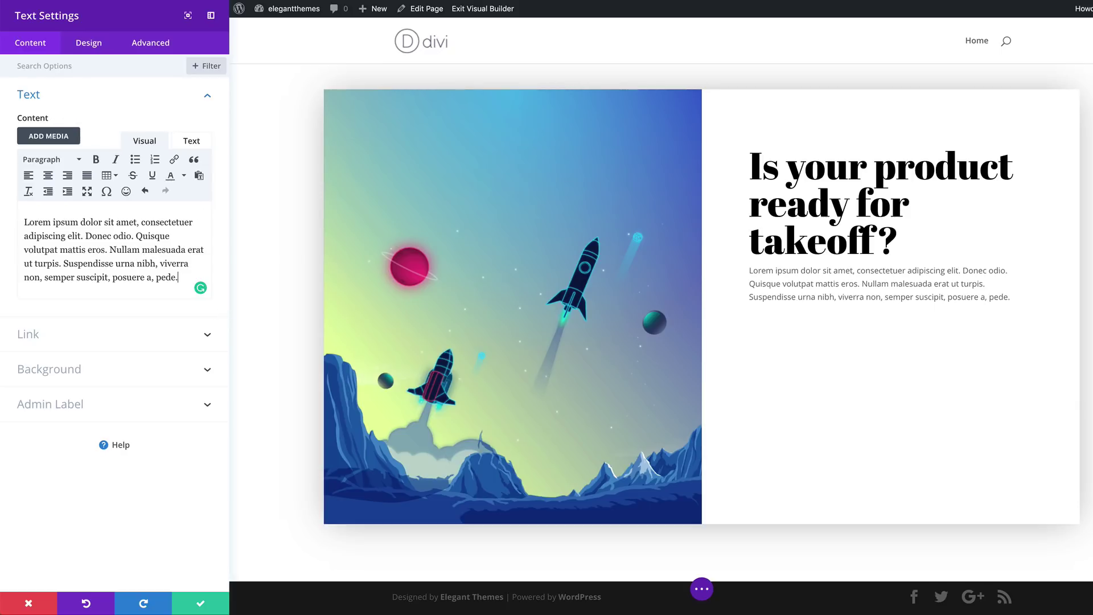
pyautogui.click(95, 43)
pyautogui.click(35, 94)
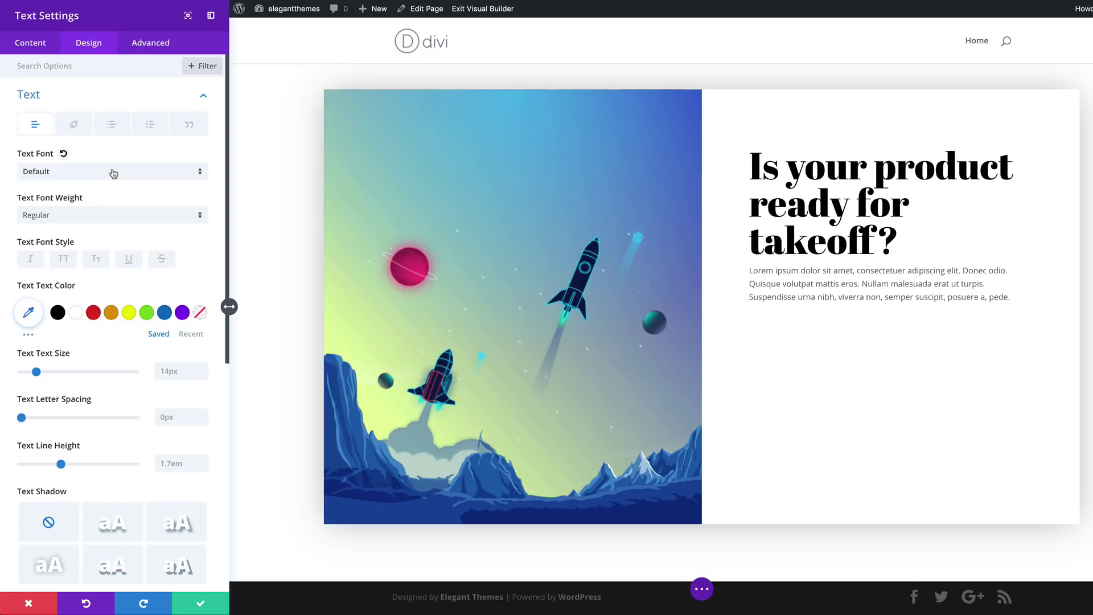
# Justify the Lorem ipsum paragraph and set its desktop width to 73%, leaving tablet and phone at 100%
pyautogui.scroll(-5, 143, 331)
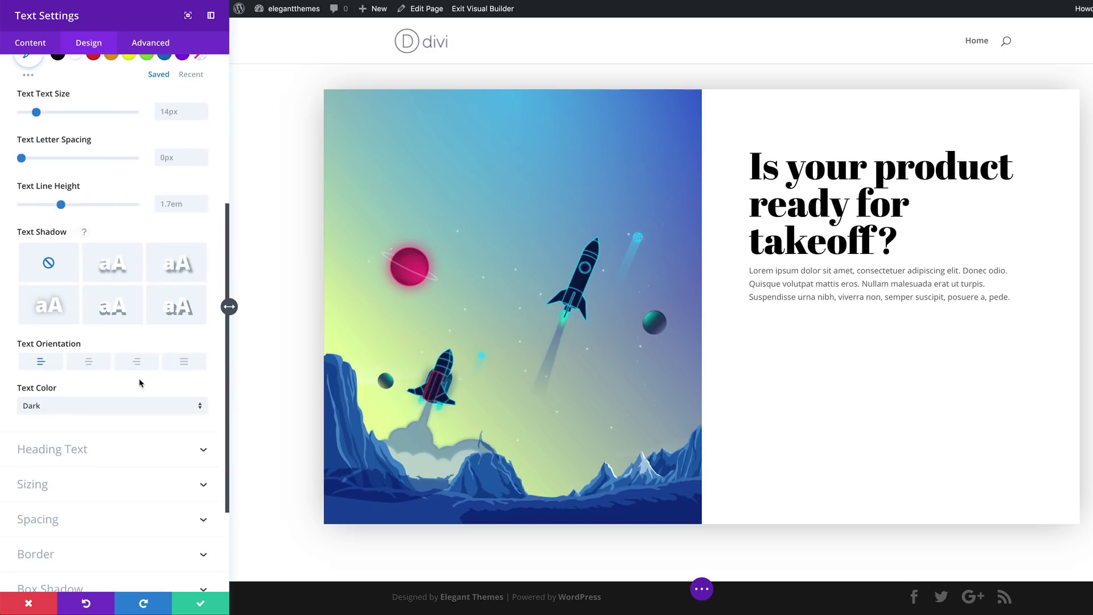
pyautogui.click(185, 362)
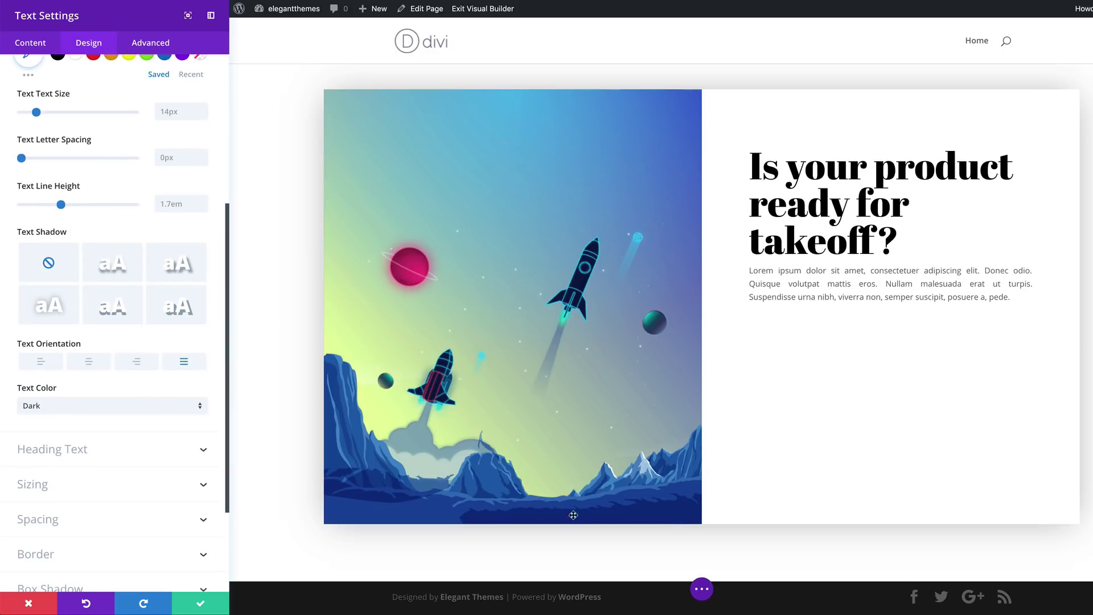
pyautogui.click(121, 485)
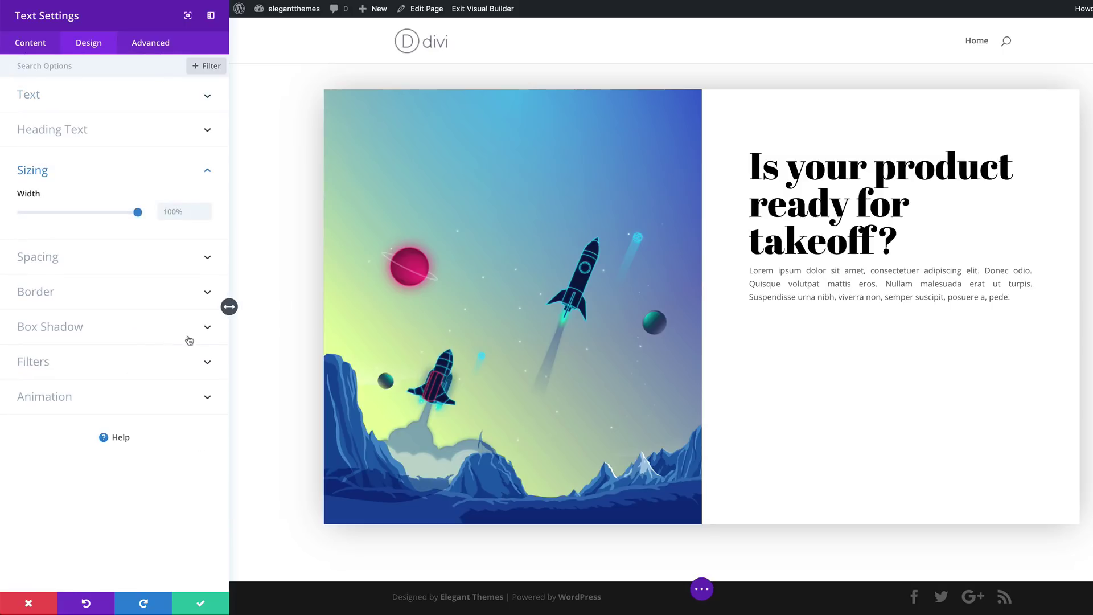
pyautogui.click(179, 214)
pyautogui.write('73')
pyautogui.click(51, 194)
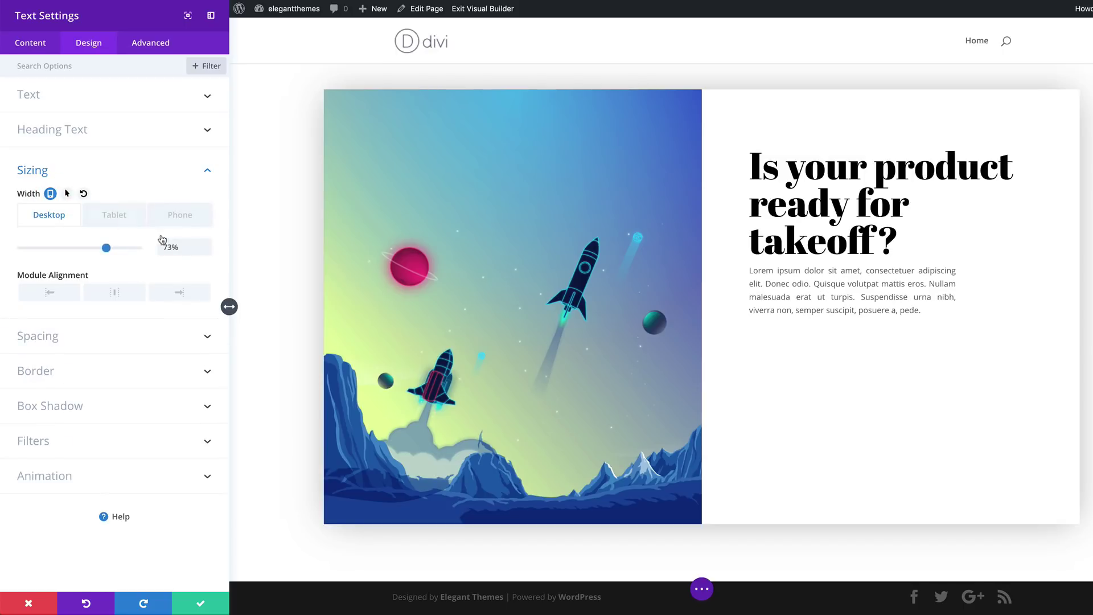
pyautogui.click(122, 218)
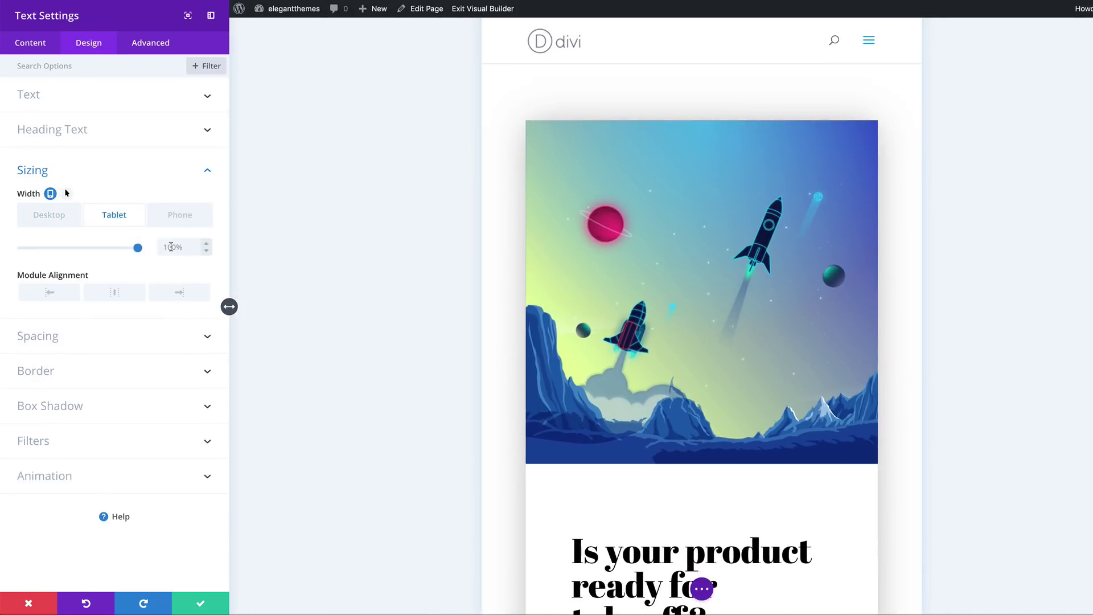
pyautogui.scroll(-5, 681, 378)
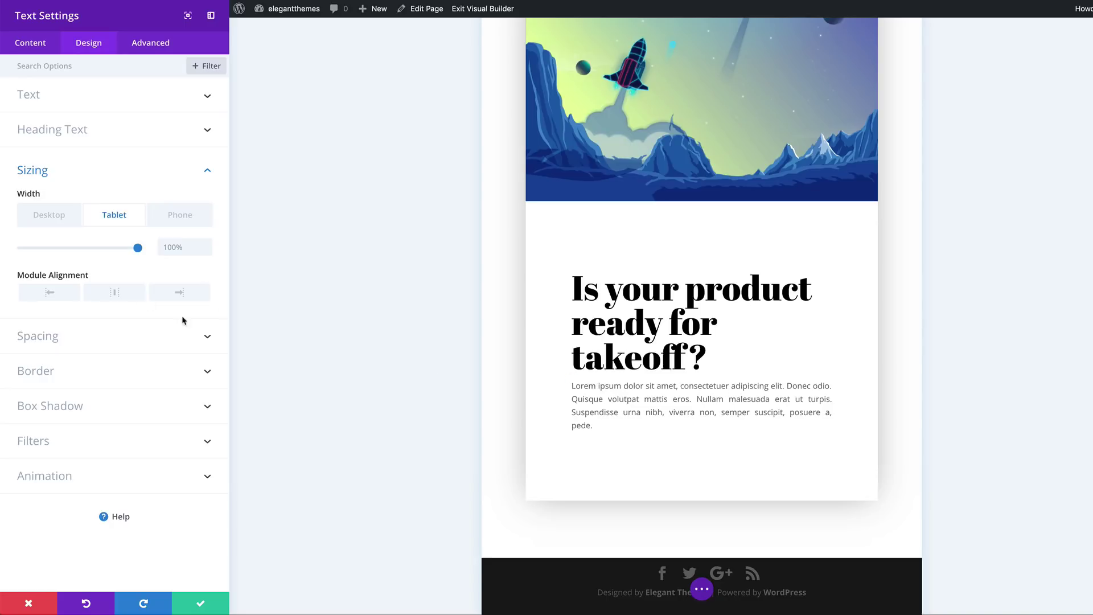
pyautogui.moveTo(66, 194)
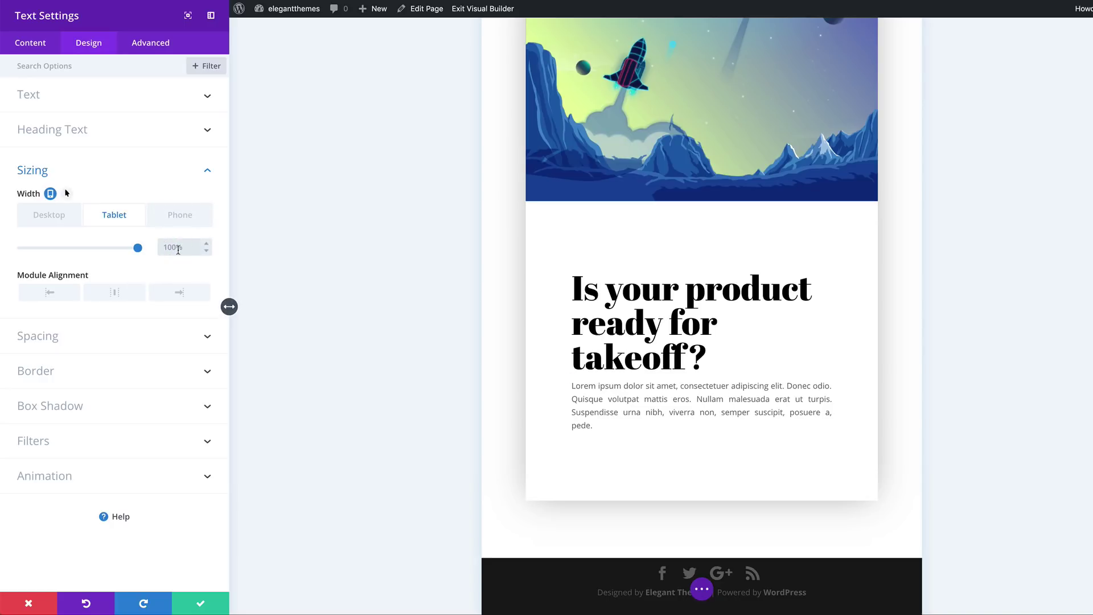
pyautogui.click(186, 222)
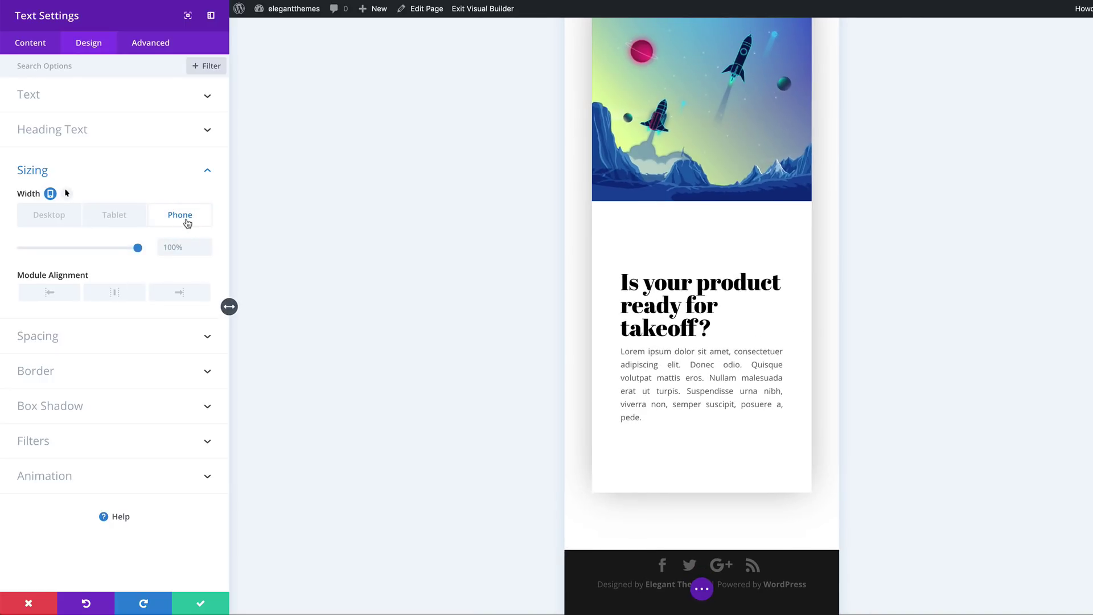
pyautogui.click(48, 215)
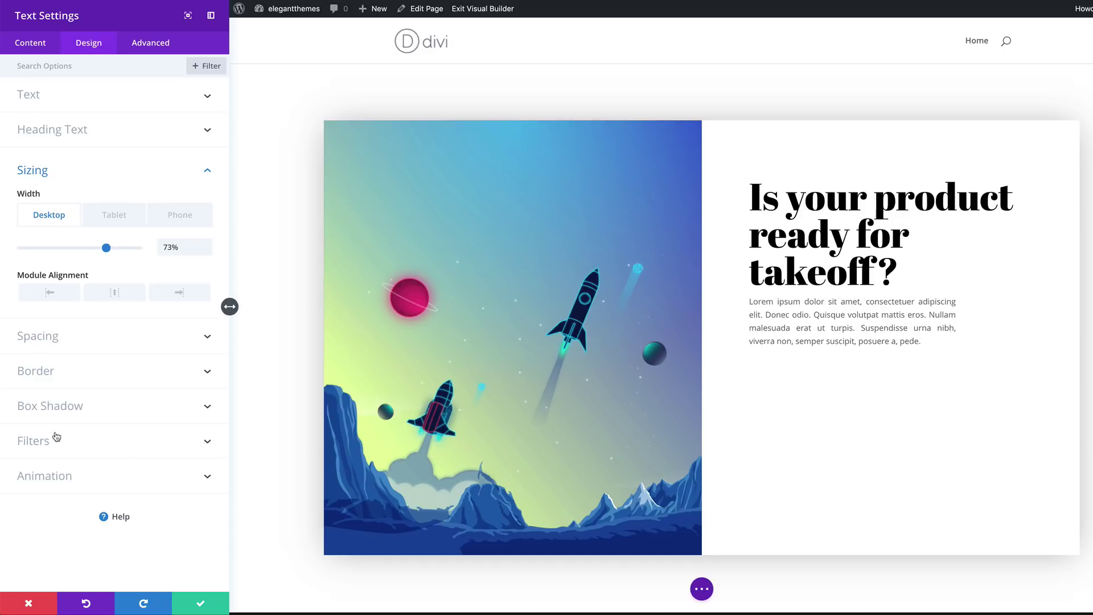
pyautogui.click(46, 338)
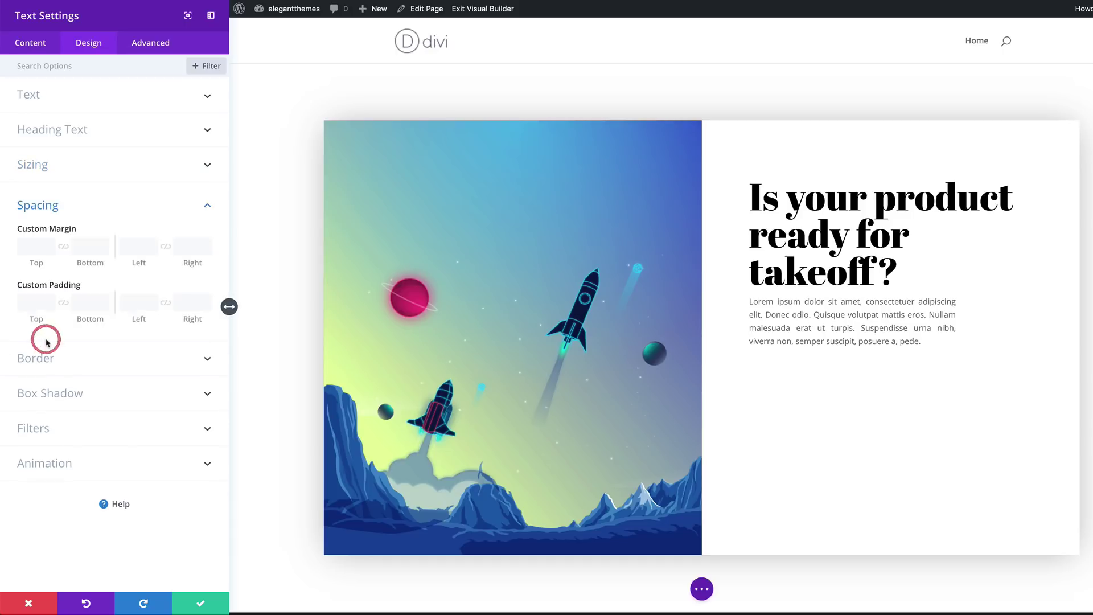
# Give the paragraph linked 2.5vw top/bottom margins on desktop and 50px on tablet, then save
pyautogui.click(34, 246)
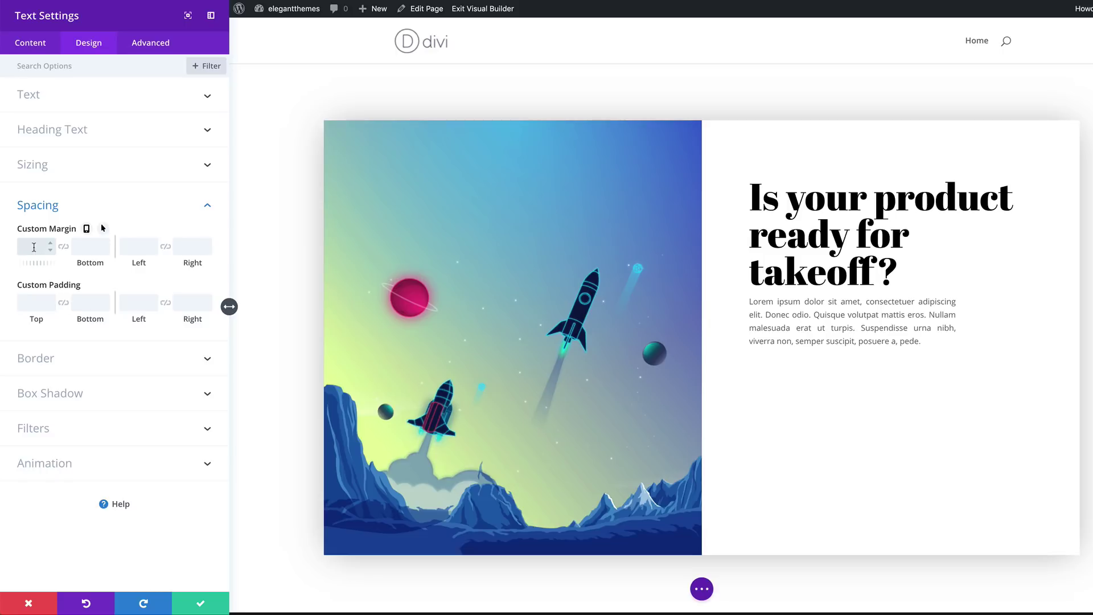
pyautogui.write('2.5vw')
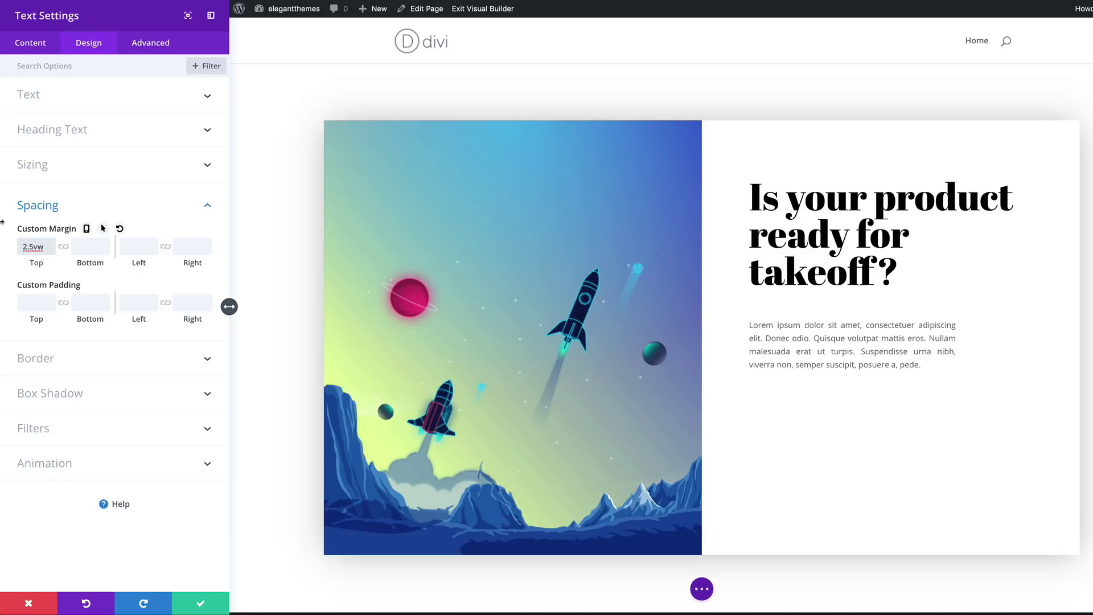
pyautogui.click(64, 251)
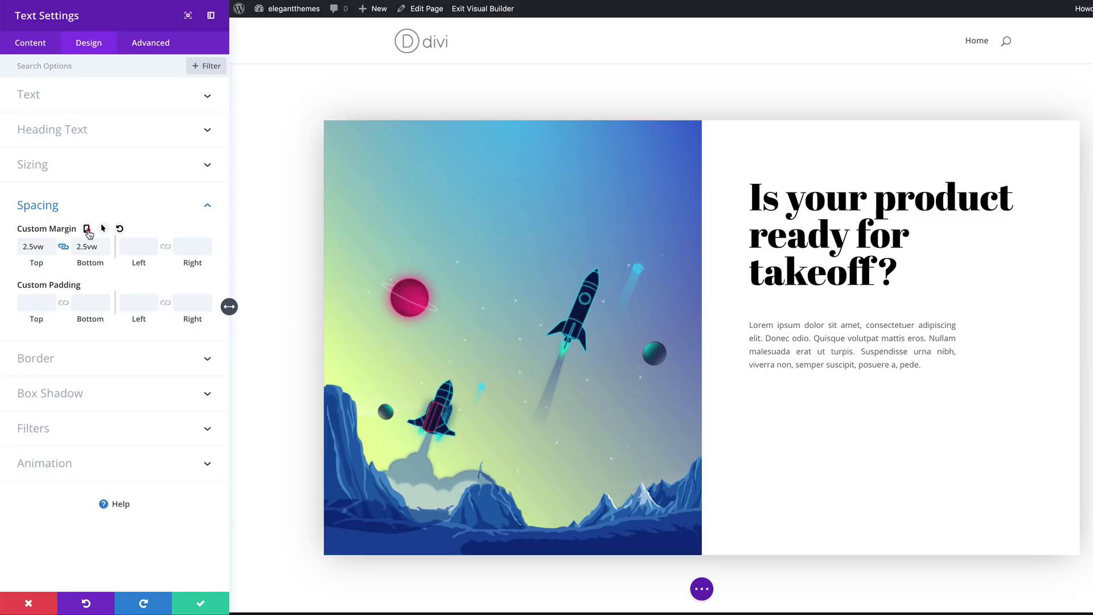
pyautogui.click(86, 229)
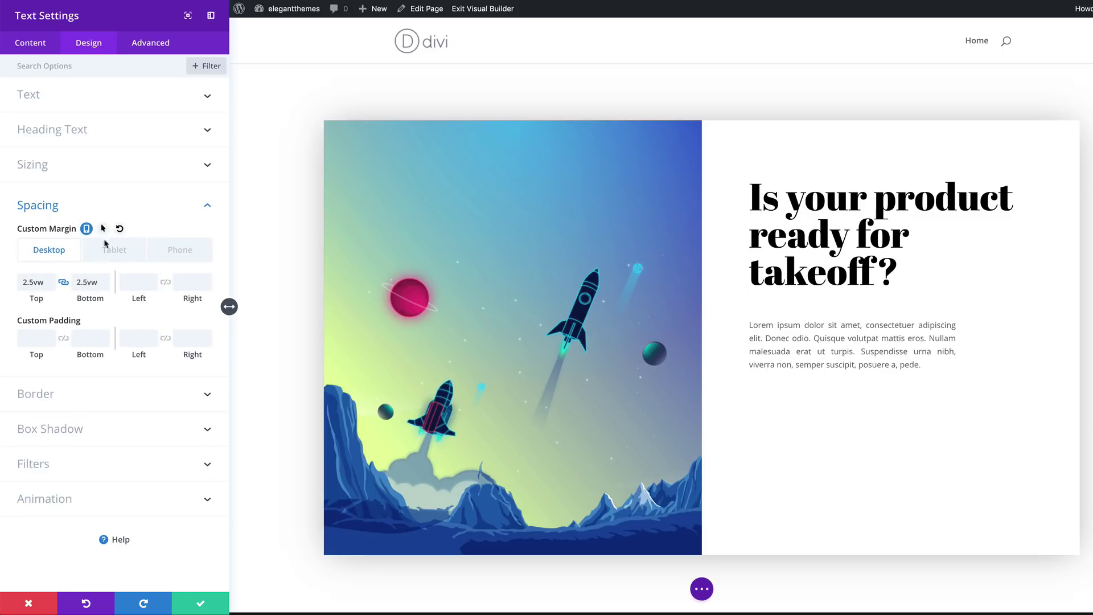
pyautogui.click(113, 248)
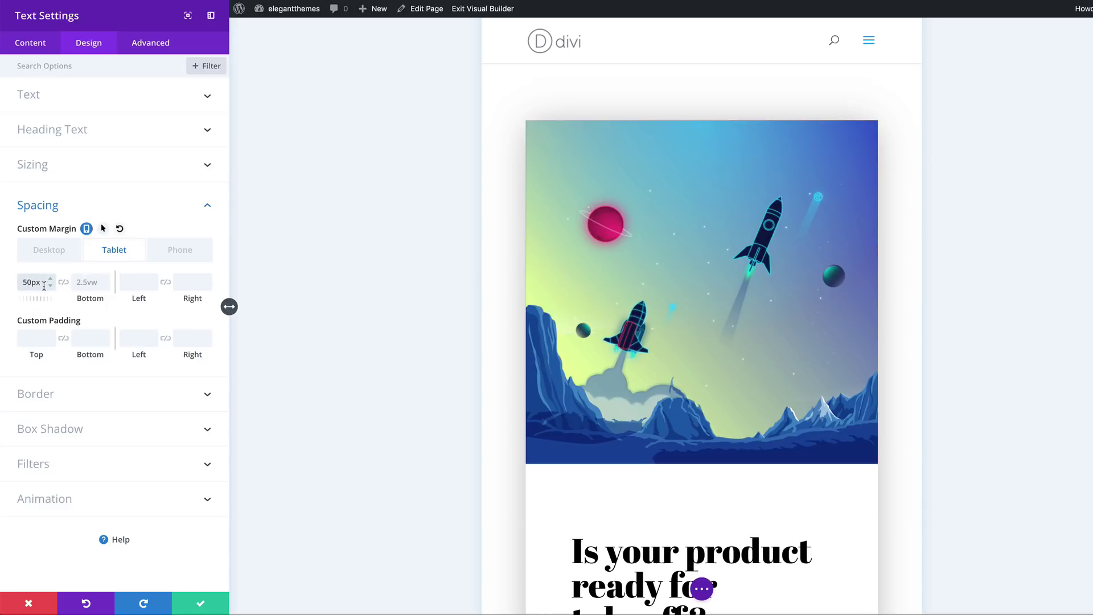
pyautogui.click(63, 281)
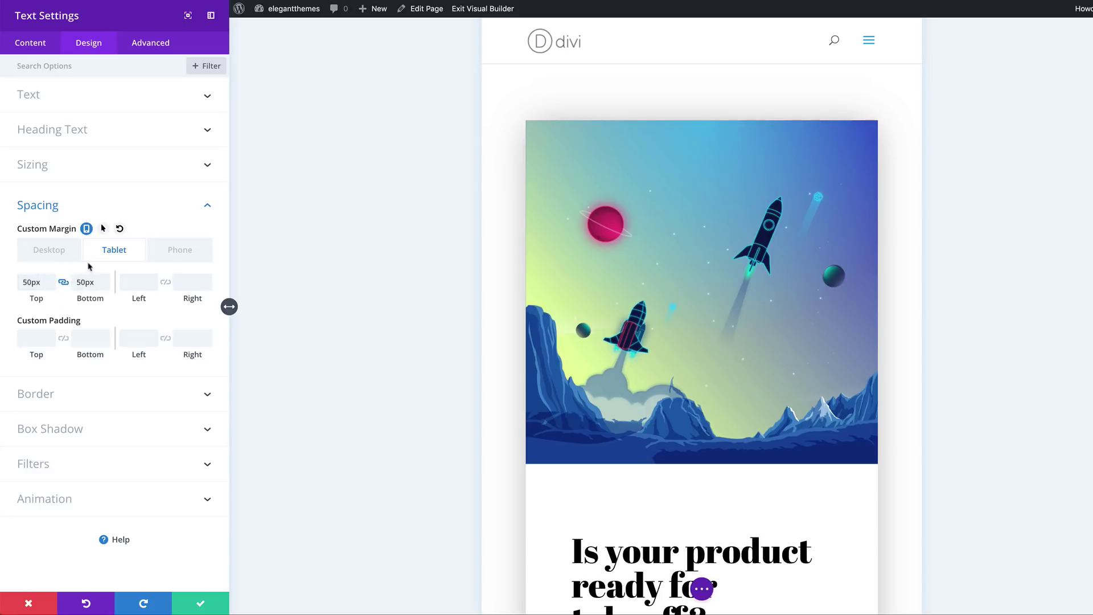
pyautogui.click(178, 249)
pyautogui.click(25, 282)
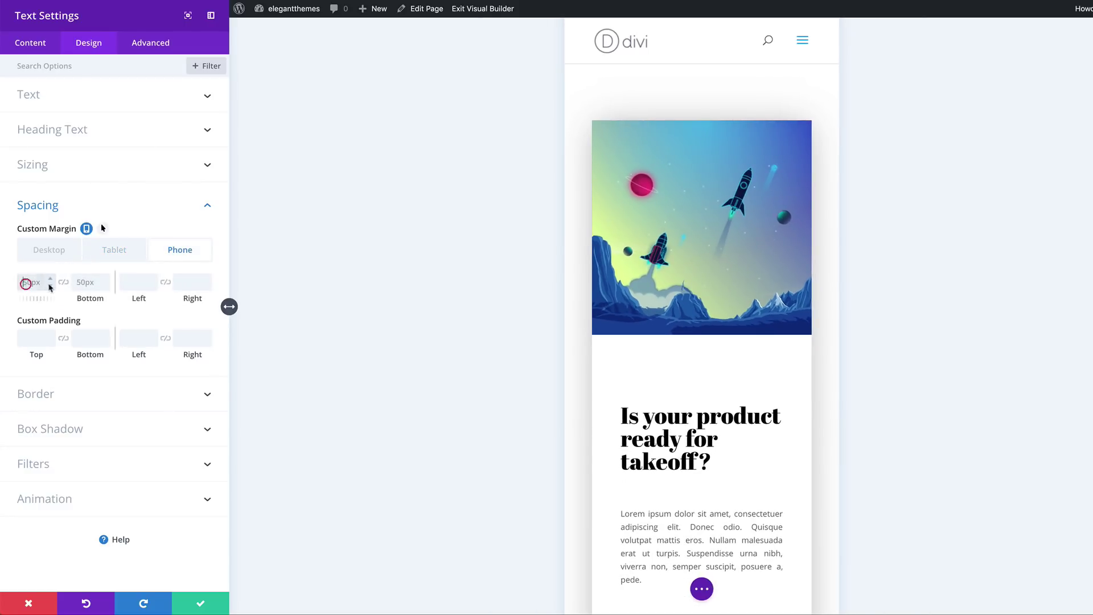
pyautogui.click(54, 249)
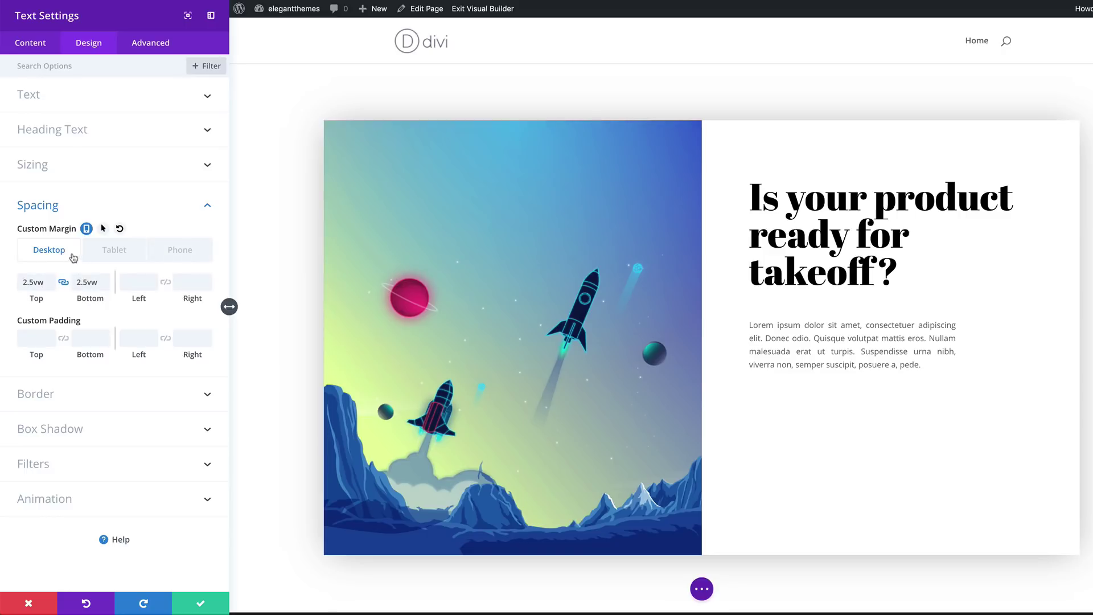
pyautogui.click(201, 602)
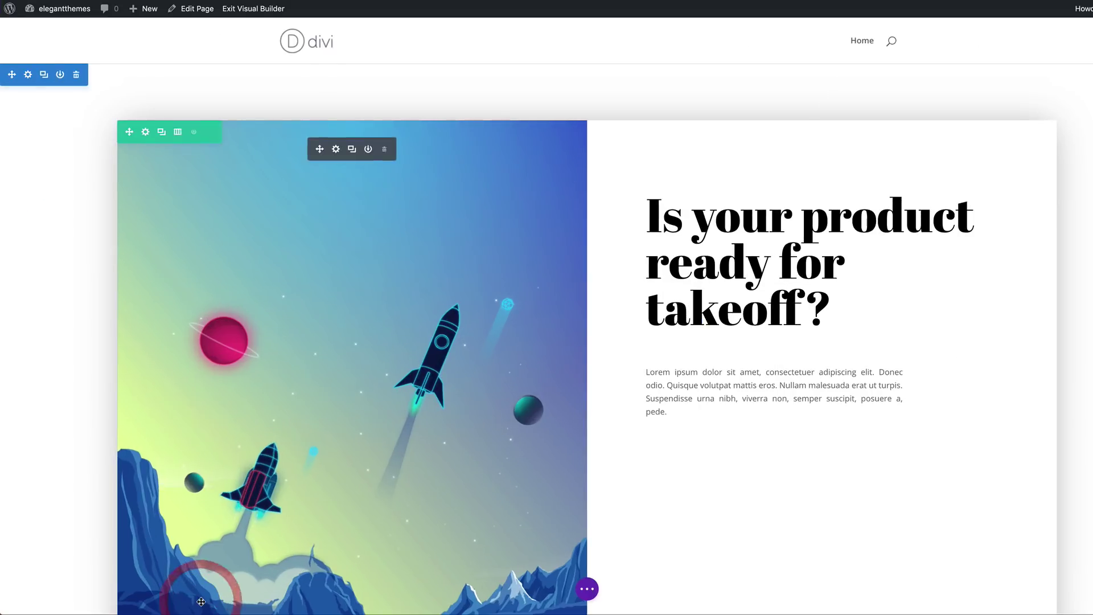
# Insert a Button module under the paragraph and change its text from Click Here to 'Hell Yes!'
pyautogui.scroll(-3, 911, 353)
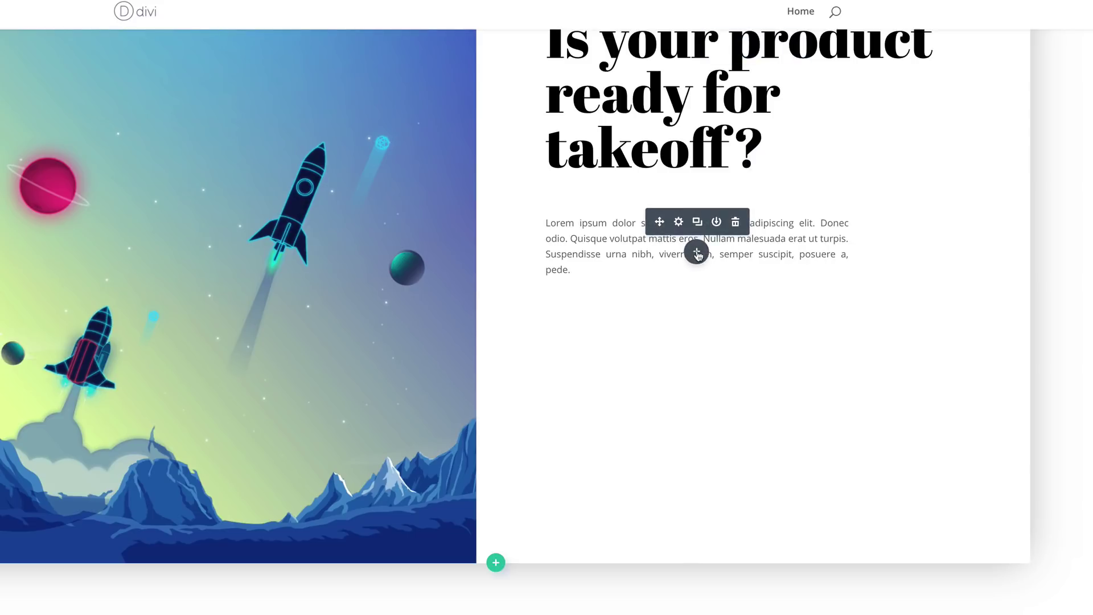
pyautogui.click(697, 252)
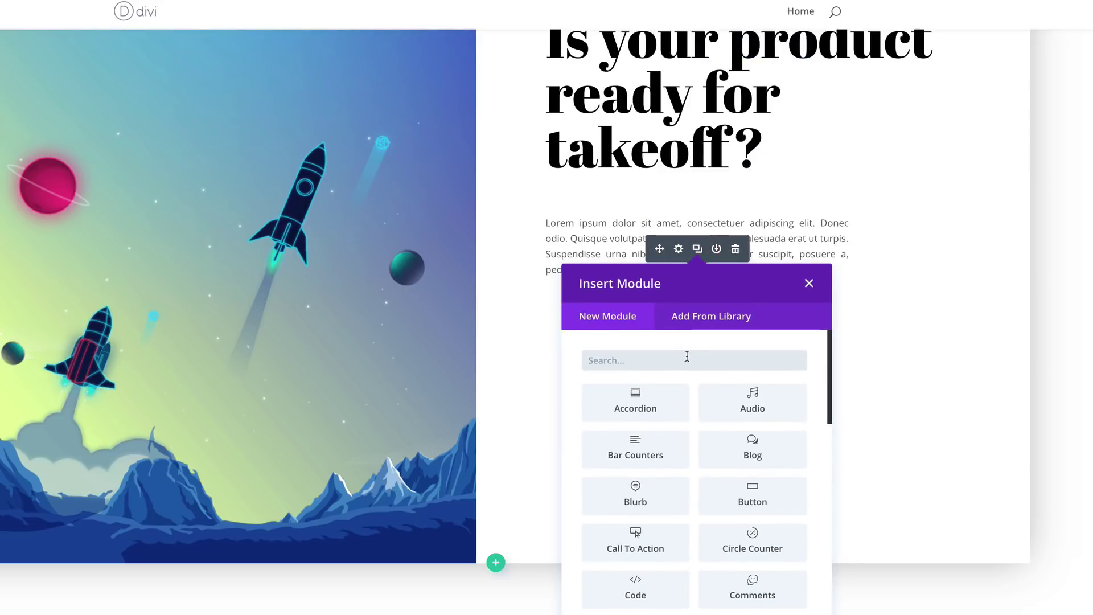
pyautogui.write('d')
pyautogui.press('BackSpace')
pyautogui.write('but')
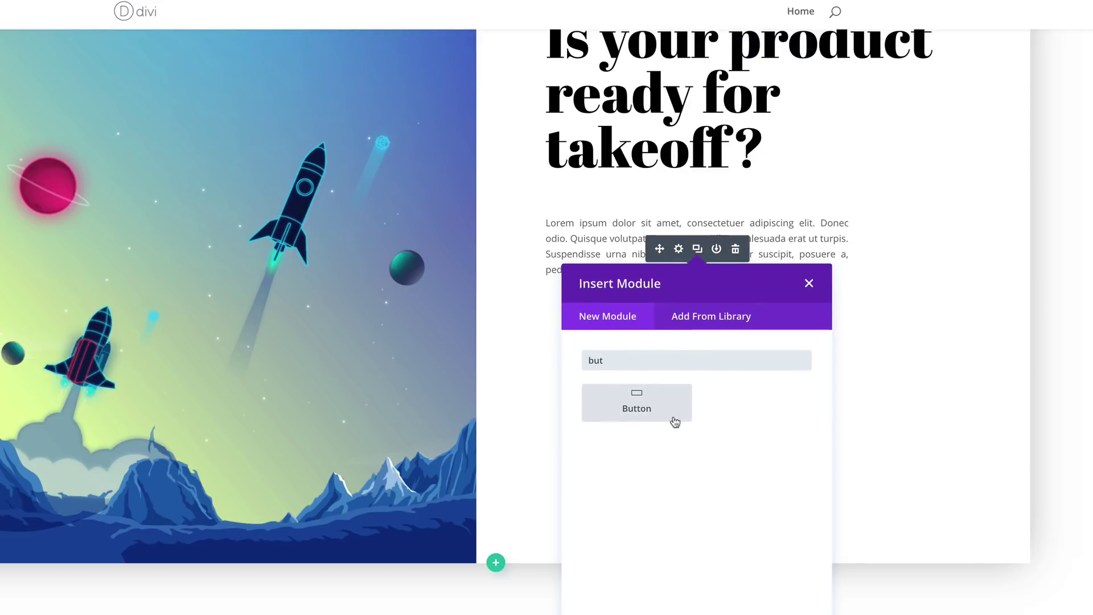
pyautogui.click(674, 422)
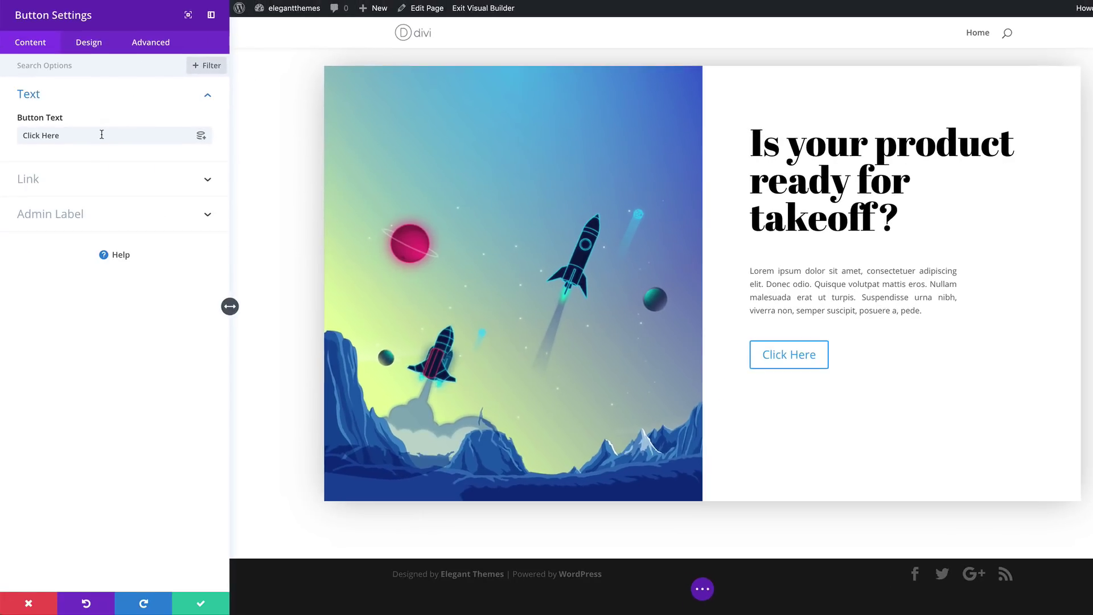
pyautogui.moveTo(42, 136); pyautogui.dragTo(102, 135)
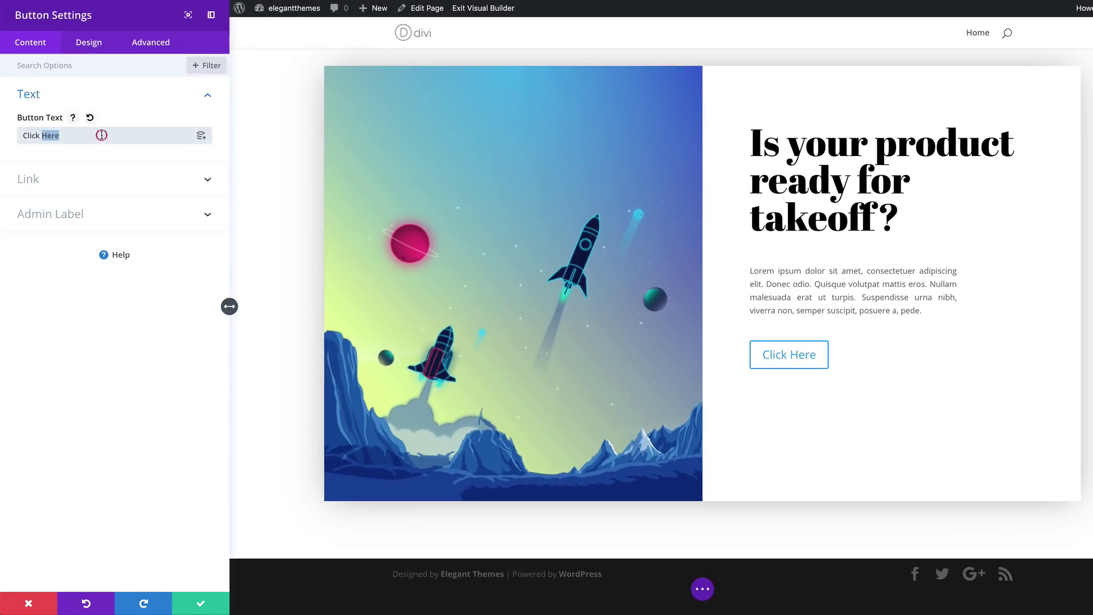
pyautogui.tripleClick(101, 135)
pyautogui.write('Hell Yes!')
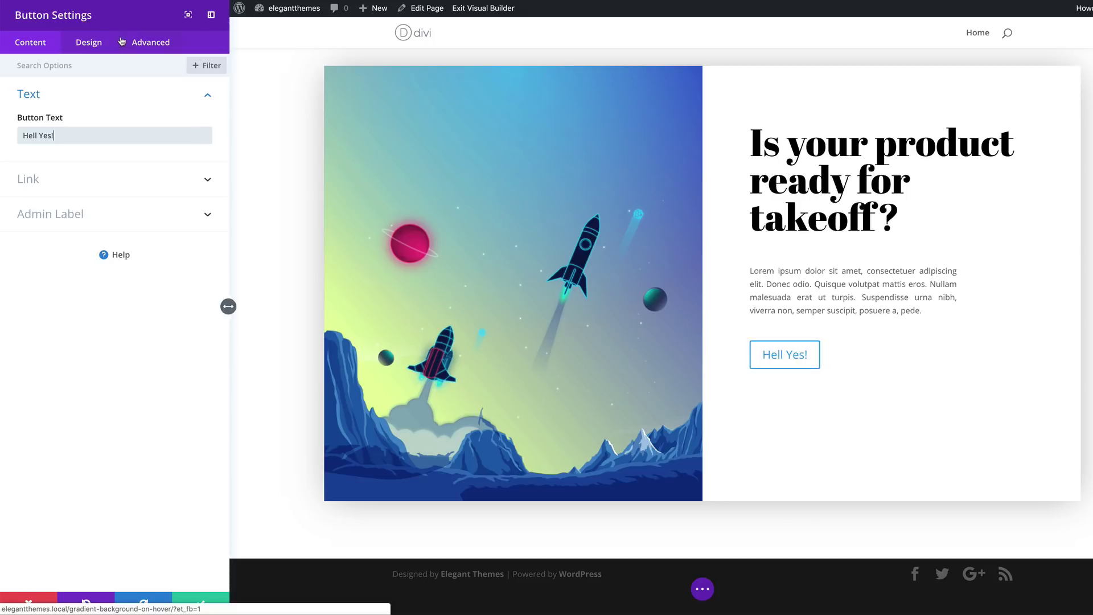
pyautogui.click(96, 50)
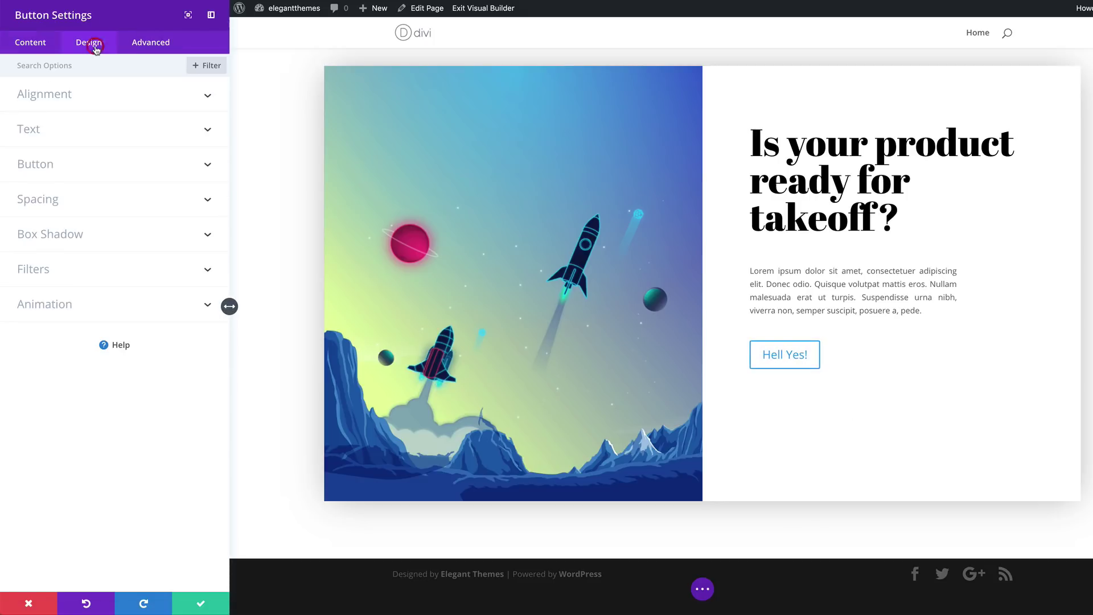
# Enable custom button styles and set the button text size to 1.2vw with per-device sizes on
pyautogui.click(54, 169)
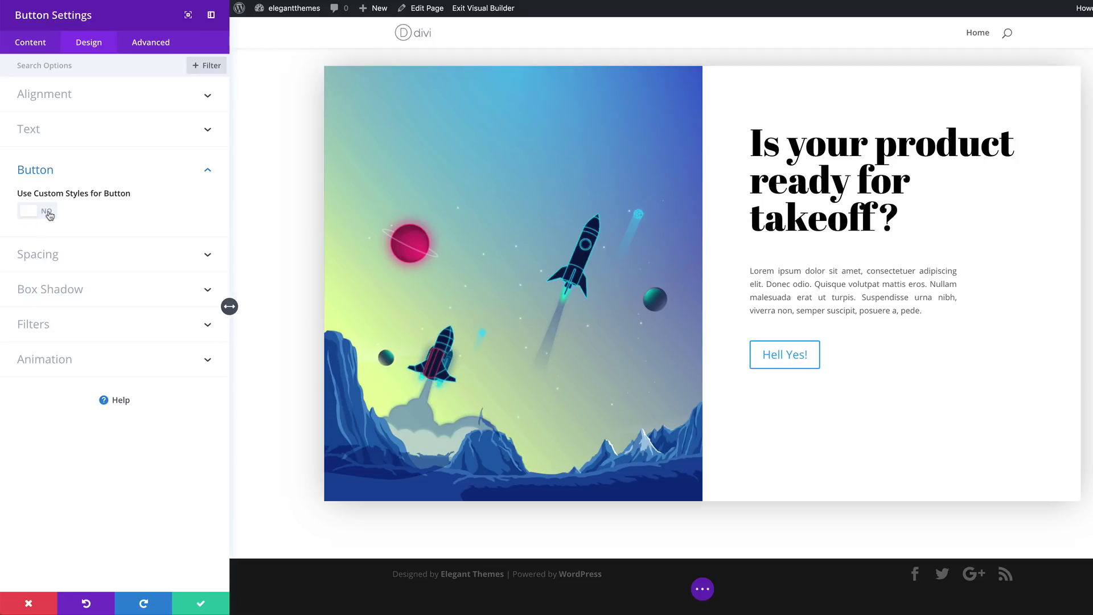
pyautogui.click(48, 213)
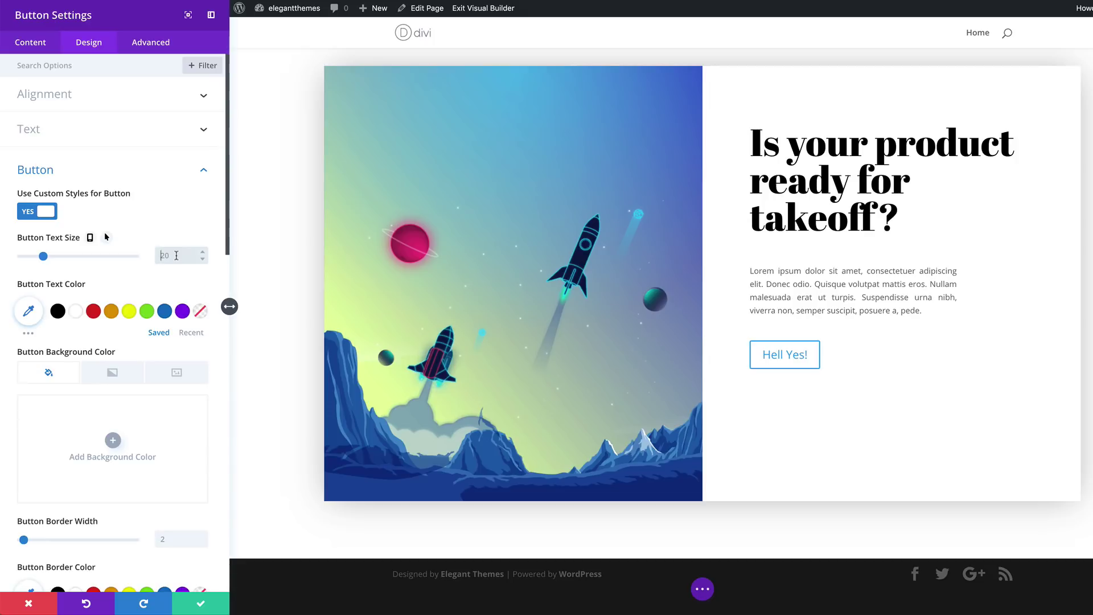
pyautogui.click(176, 256)
pyautogui.write('1.2vw')
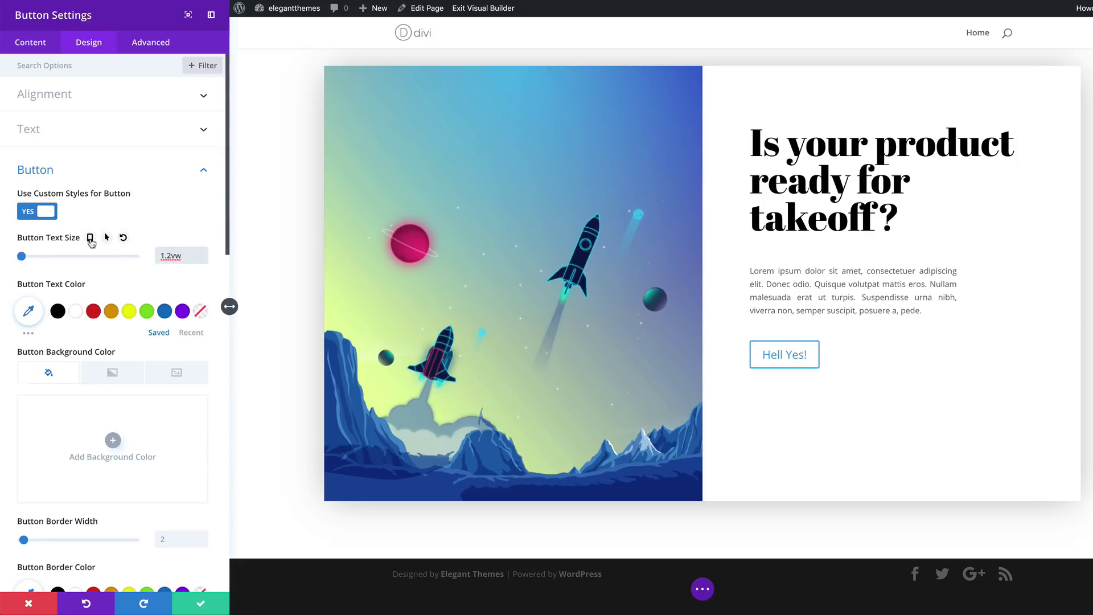
pyautogui.click(90, 237)
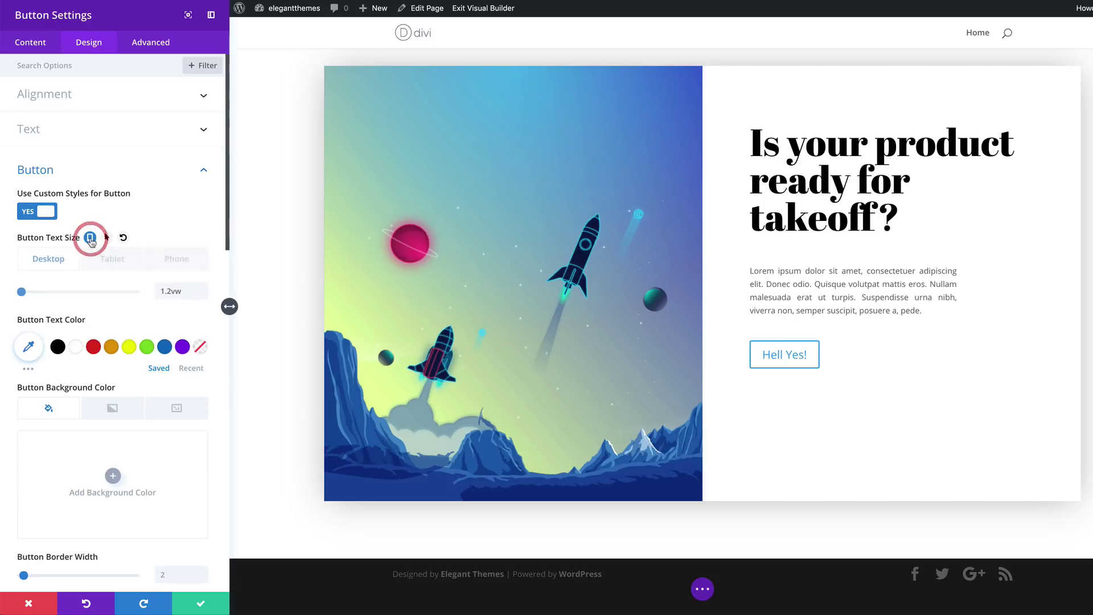
pyautogui.click(117, 261)
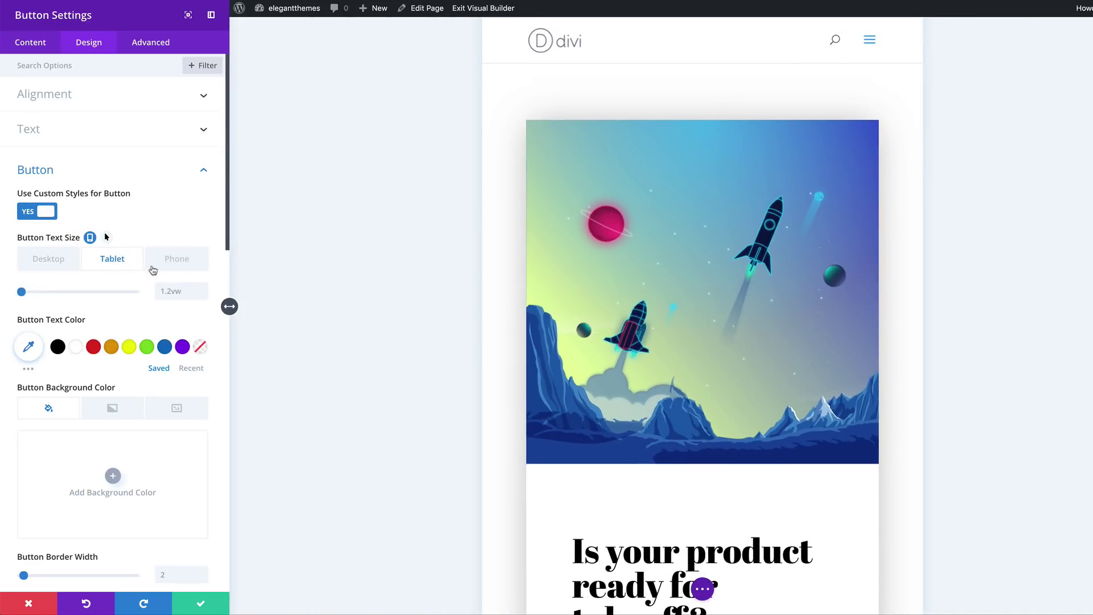
pyautogui.click(169, 293)
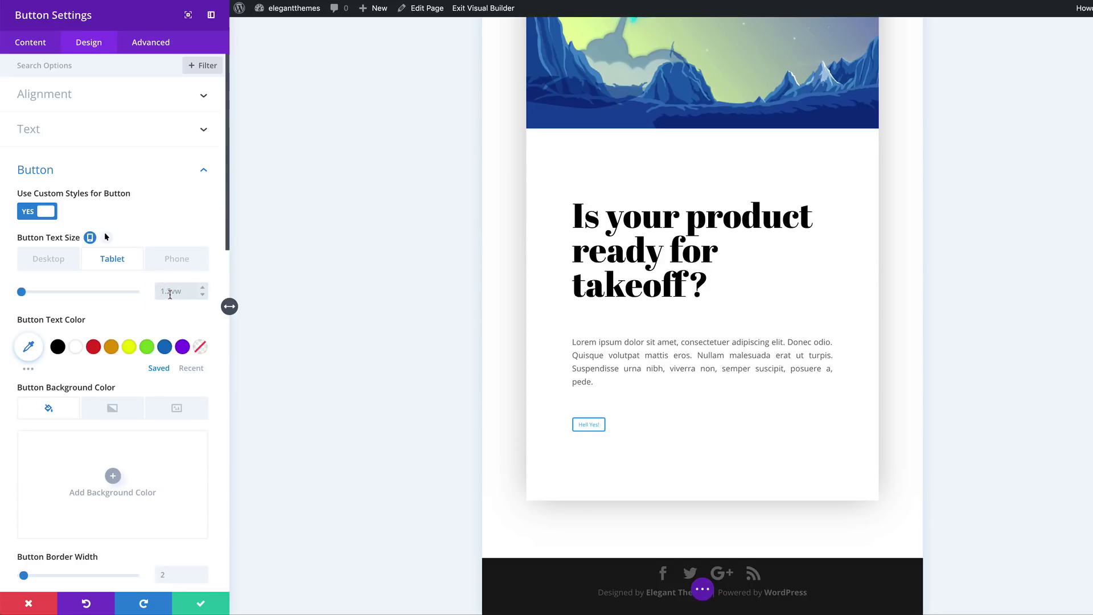
pyautogui.click(177, 258)
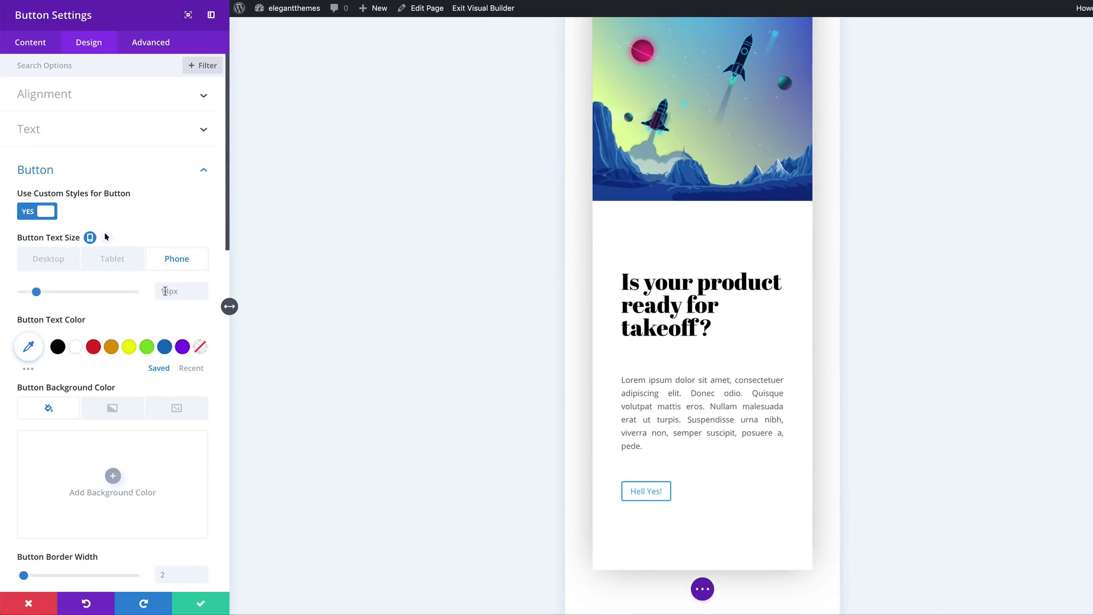
pyautogui.click(48, 258)
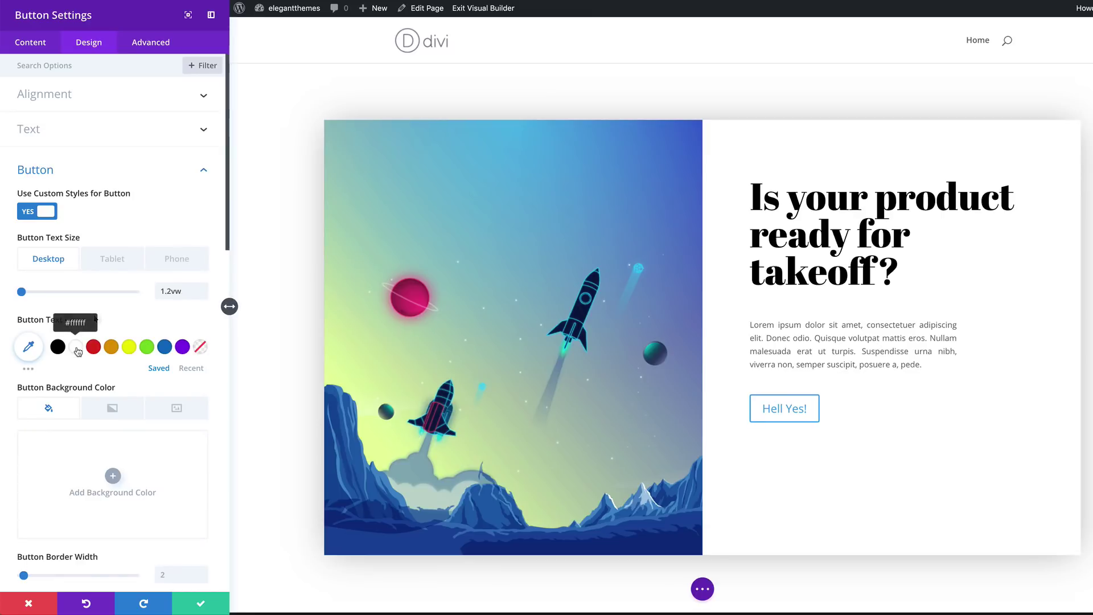
# Make the button text white and add a gradient background starting at #9ea6ff
pyautogui.click(76, 348)
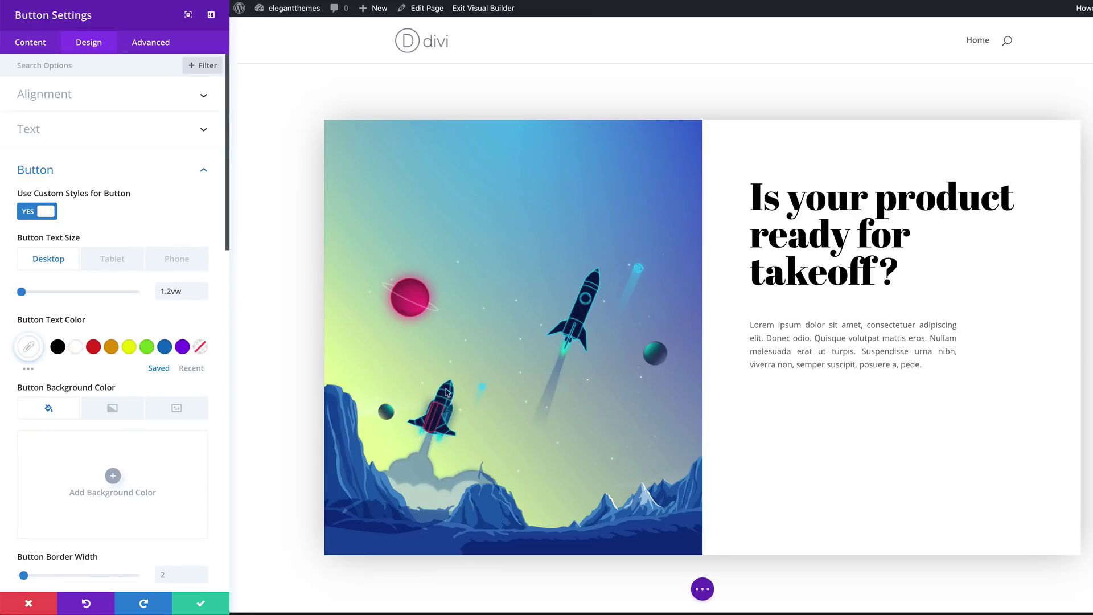
pyautogui.click(113, 410)
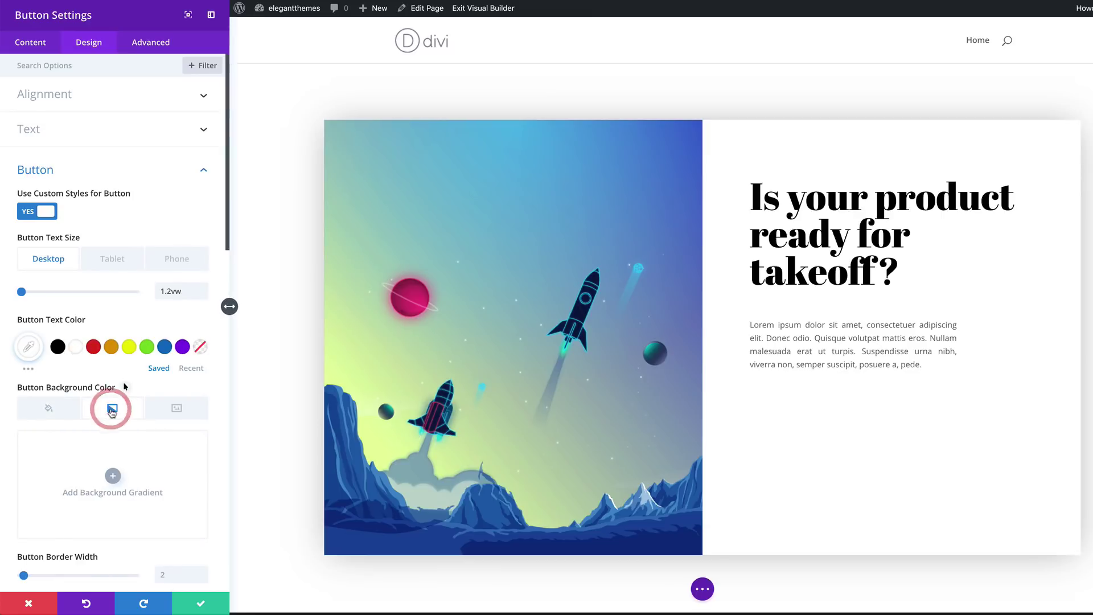
pyautogui.click(115, 478)
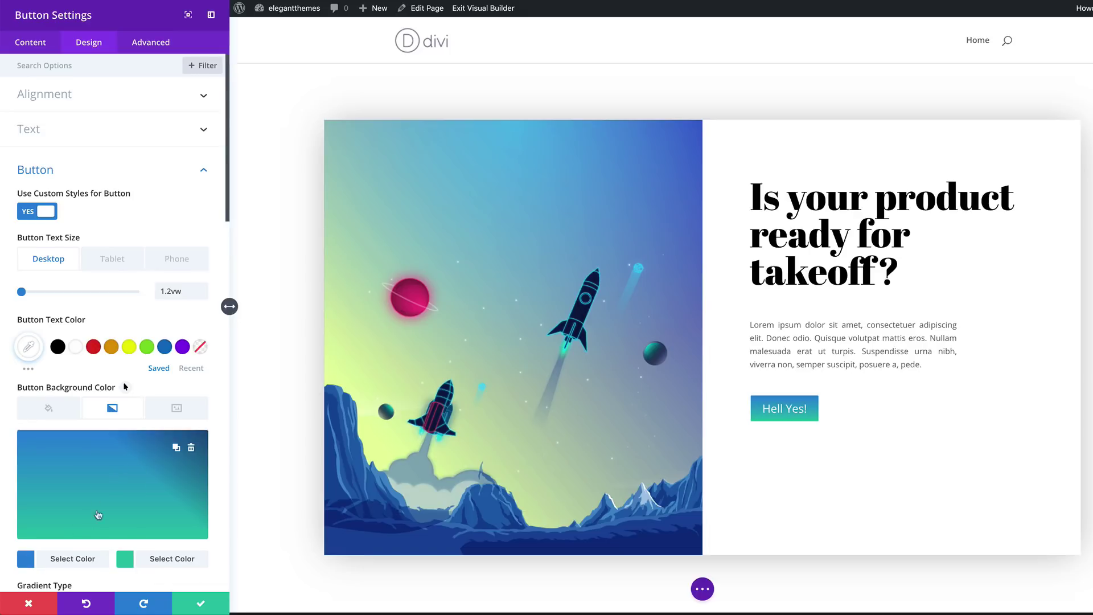
pyautogui.scroll(-5, 102, 490)
pyautogui.click(27, 319)
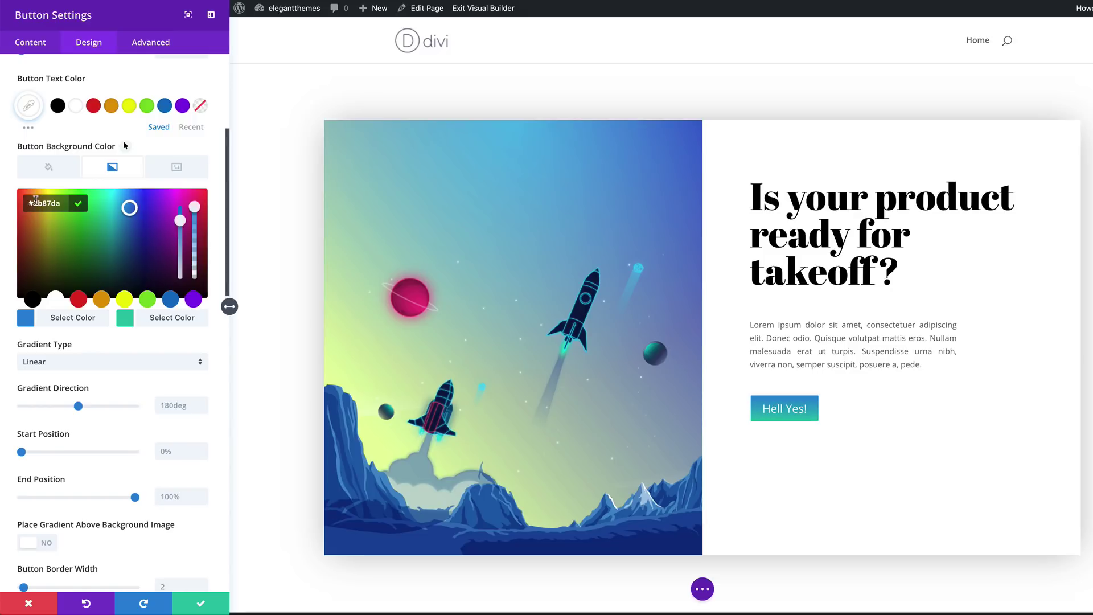
pyautogui.doubleClick(64, 200)
pyautogui.write('9ea6ff')
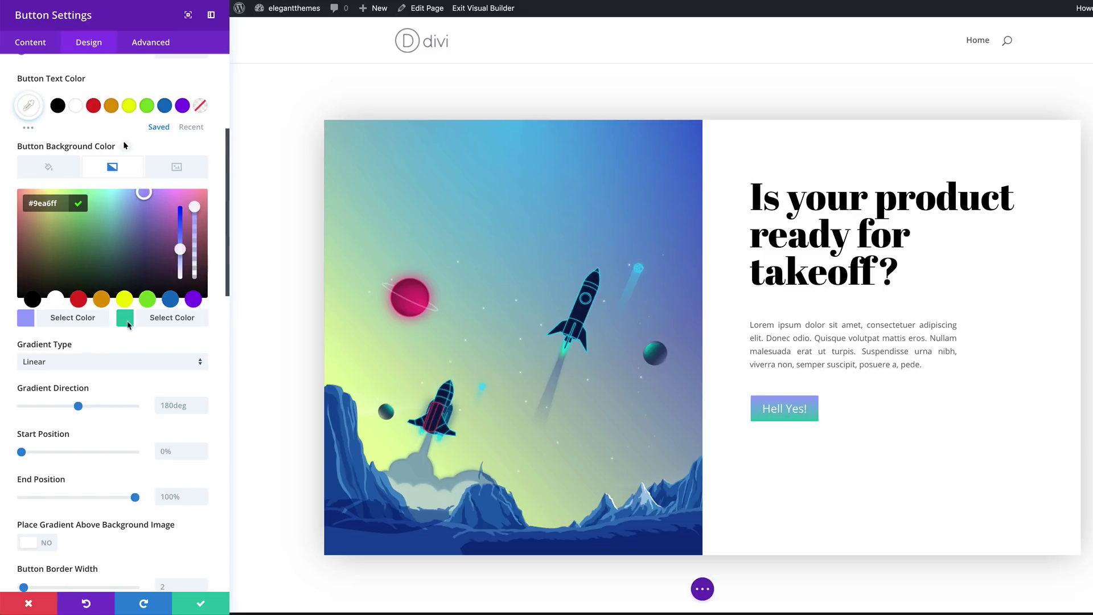
# Set the second gradient colour to a slightly transparent deep blue and the gradient direction to 78deg
pyautogui.click(126, 318)
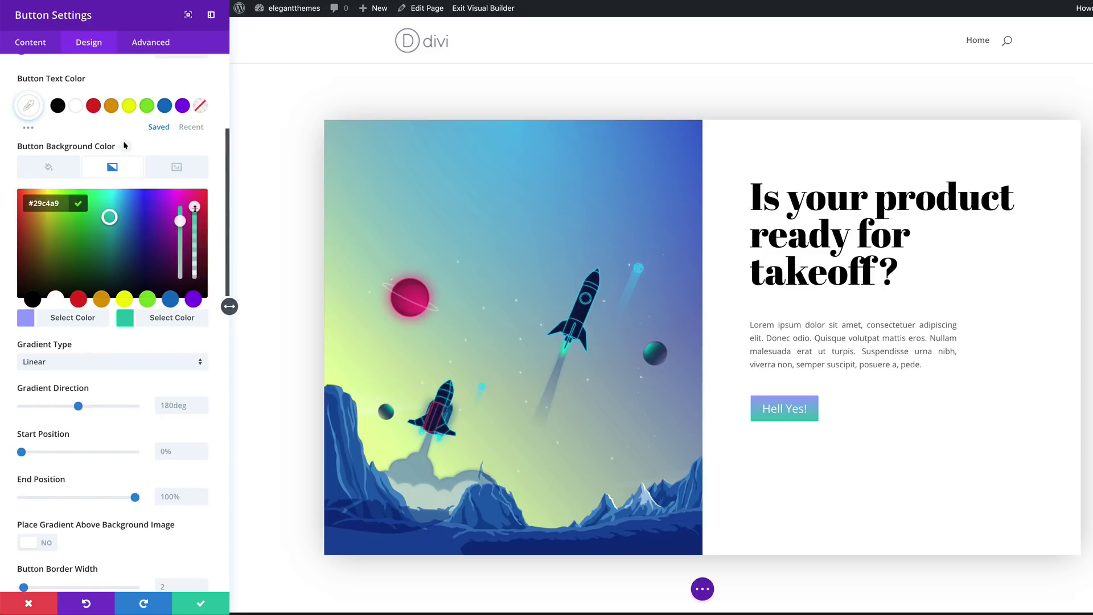
pyautogui.moveTo(195, 208); pyautogui.dragTo(195, 216)
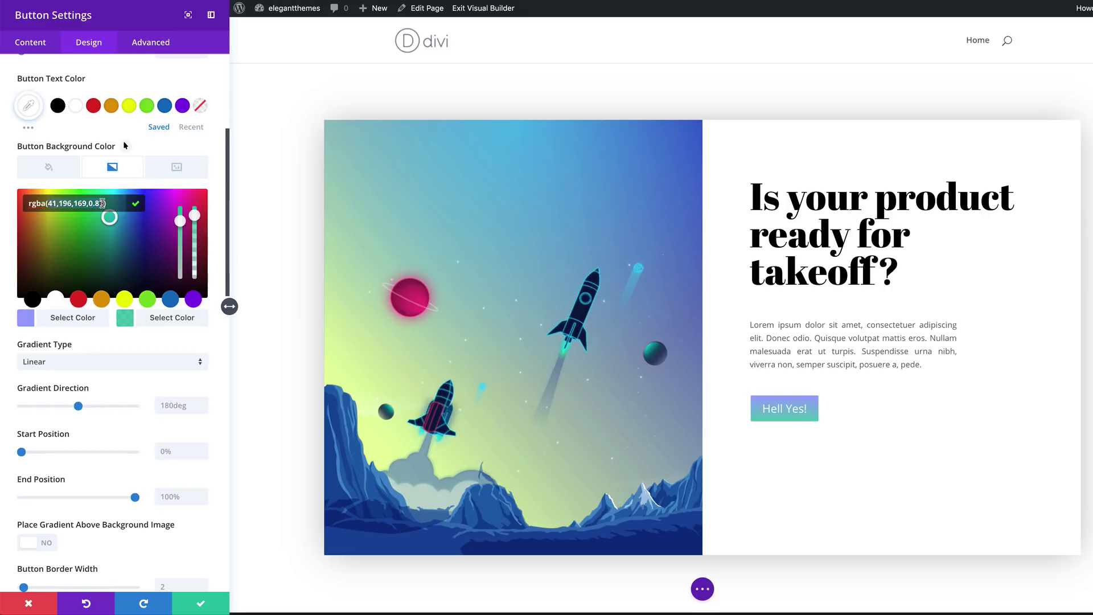
pyautogui.hotkey('ctrl', 'a')
pyautogui.write('rgba(16,0,201,0.8)')
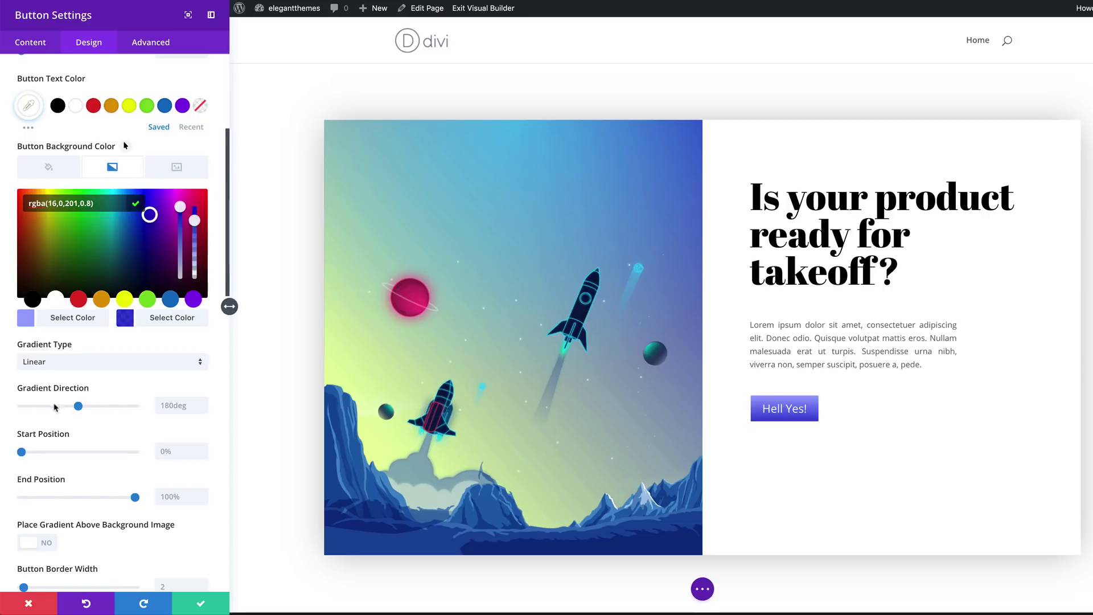
pyautogui.click(165, 405)
pyautogui.write('78')
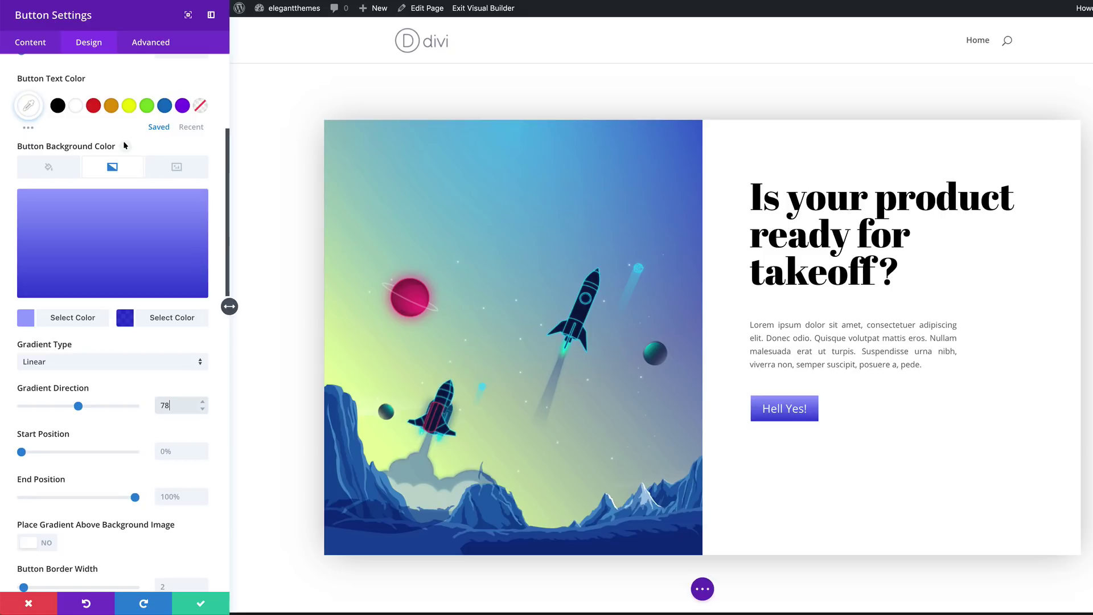
pyautogui.scroll(-5, 125, 146)
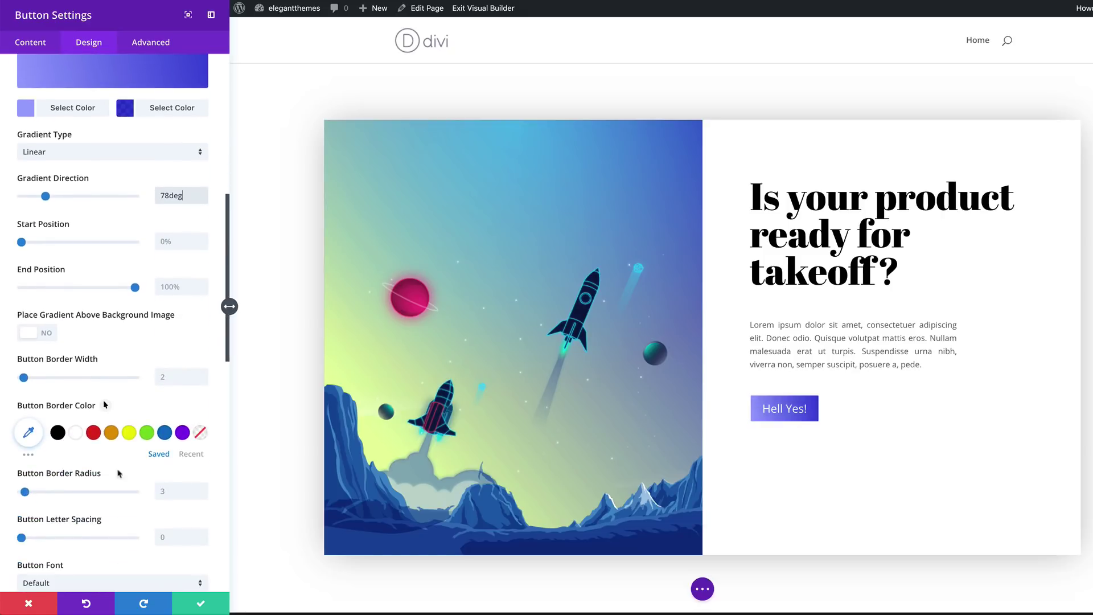
pyautogui.click(177, 376)
# Set the button border width to 0, corner radius to 30px and letter spacing to -1px
pyautogui.write('0')
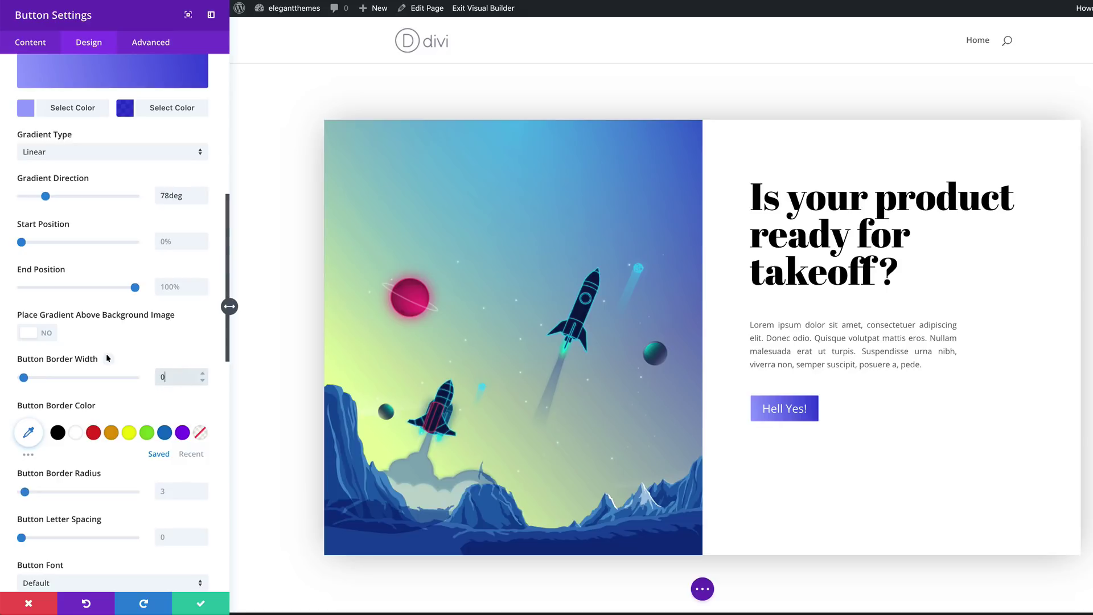
pyautogui.click(173, 491)
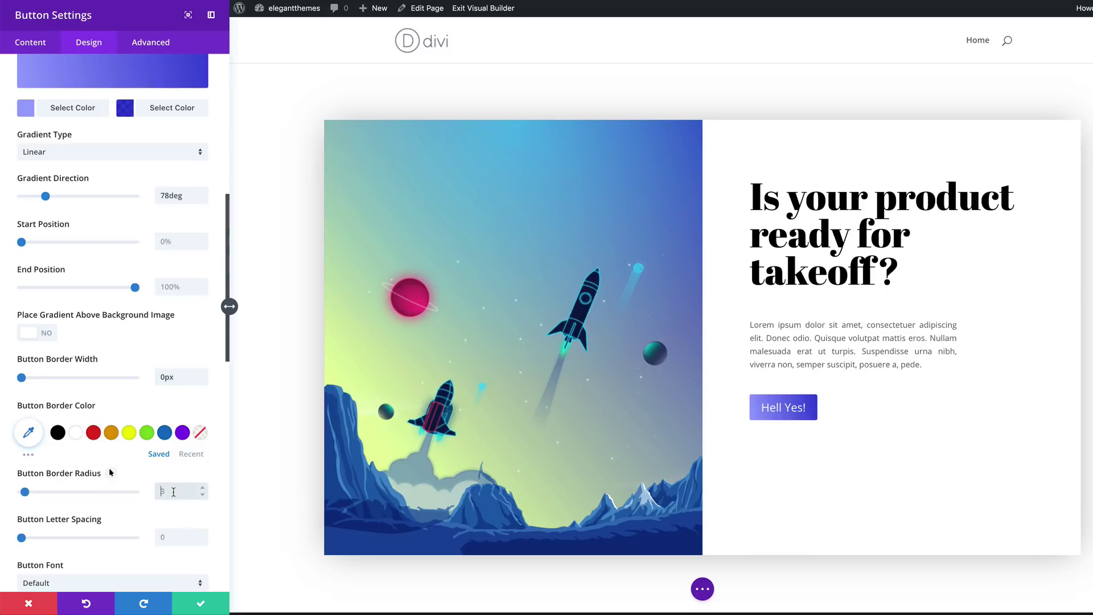
pyautogui.write('30')
pyautogui.scroll(-1, 141, 486)
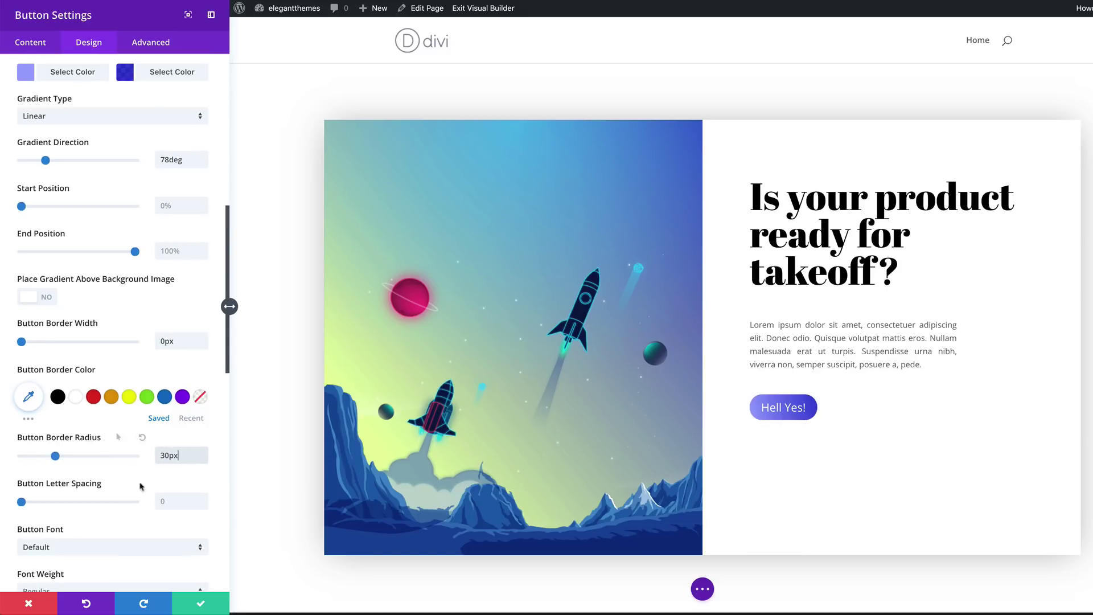
pyautogui.click(172, 501)
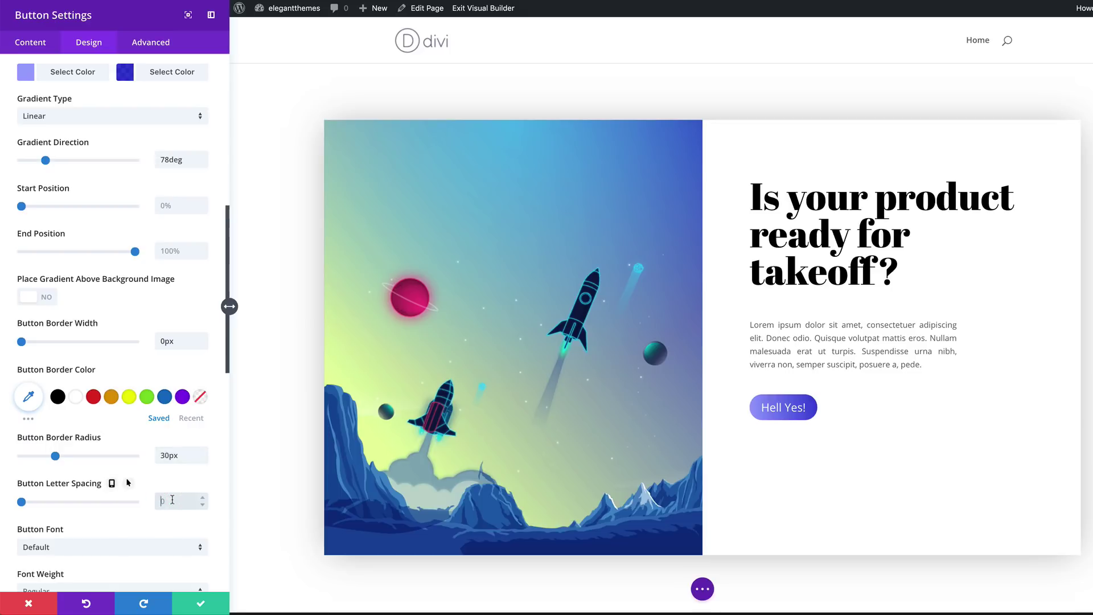
pyautogui.write('-1')
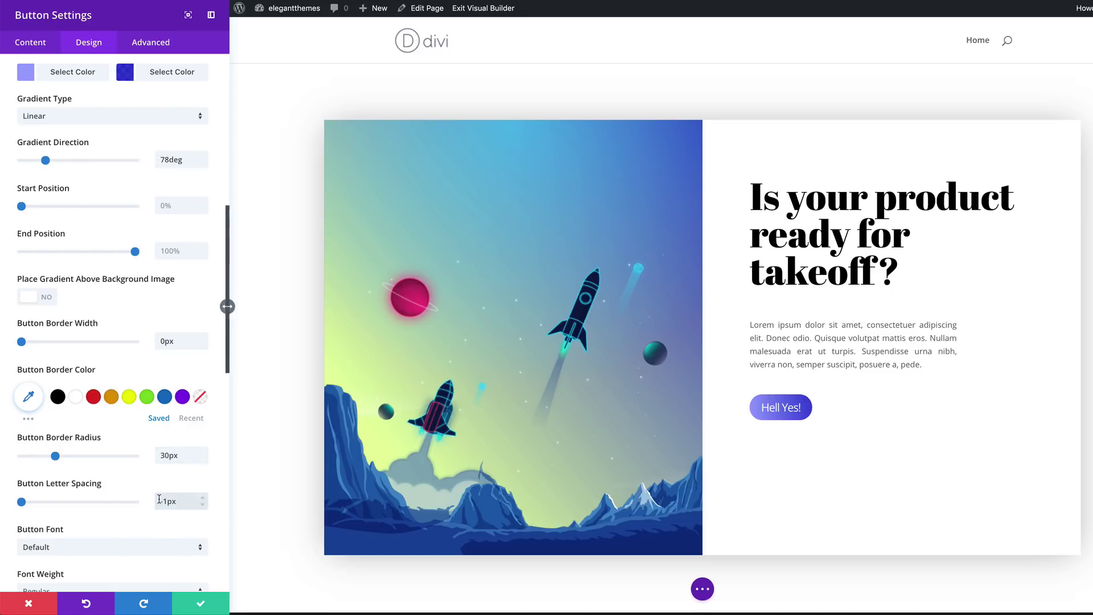
pyautogui.scroll(-3, 166, 500)
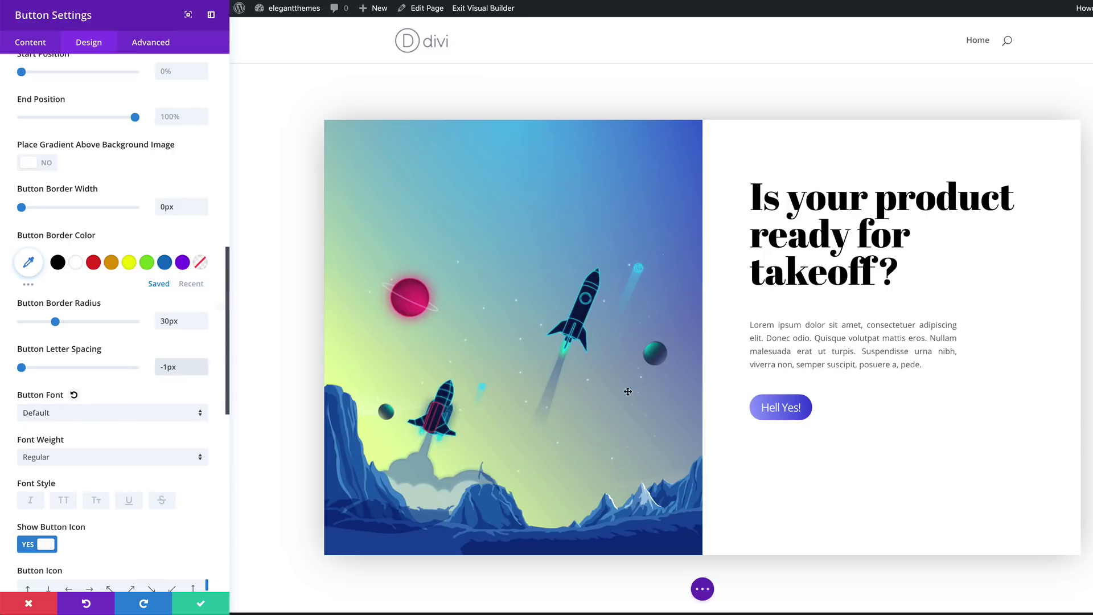
# Make the button text Ultra Bold and all uppercase
pyautogui.click(78, 413)
pyautogui.click(222, 120)
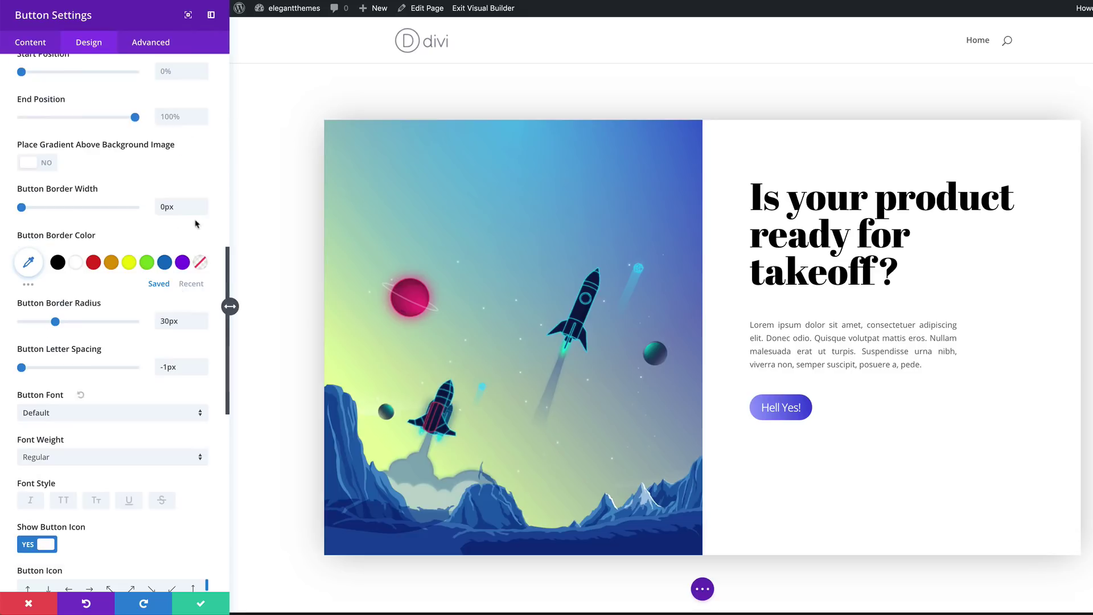
pyautogui.click(54, 456)
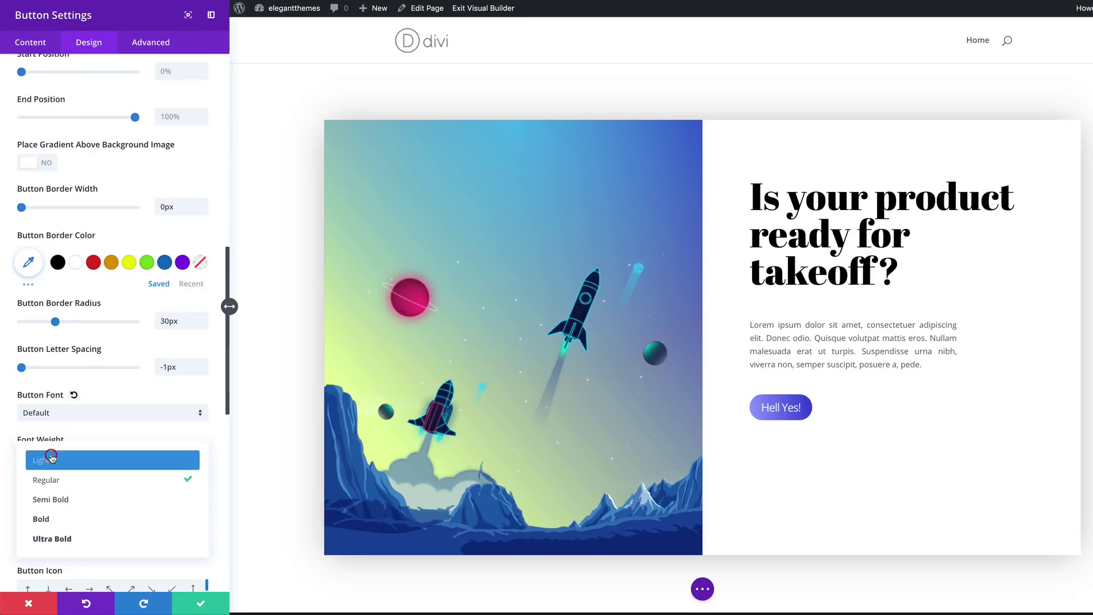
pyautogui.click(83, 539)
pyautogui.scroll(-3, 141, 506)
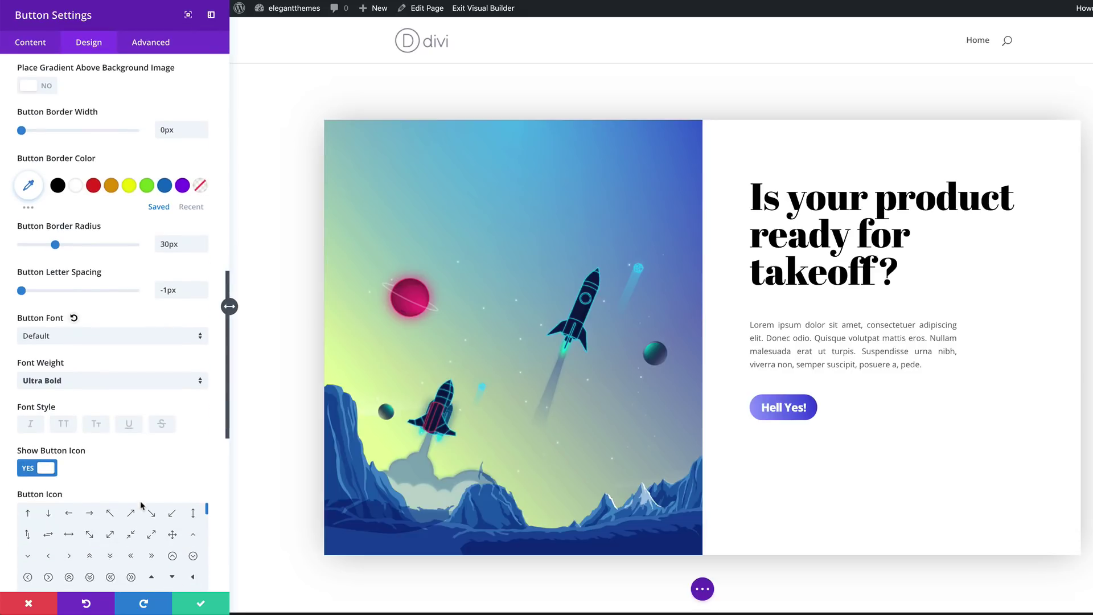
pyautogui.click(66, 426)
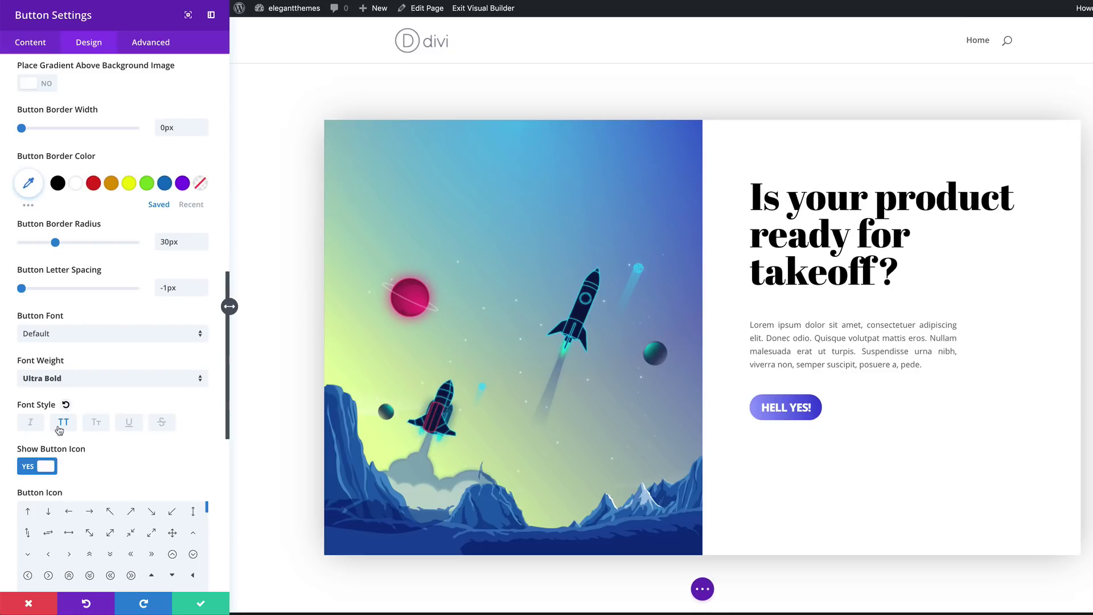
pyautogui.click(65, 424)
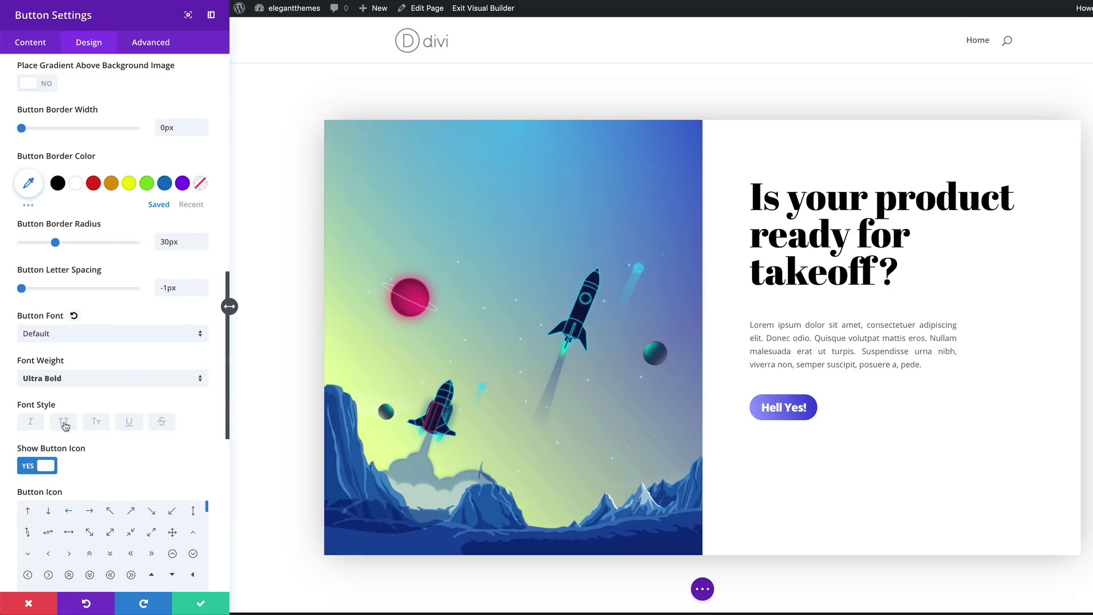
pyautogui.click(65, 423)
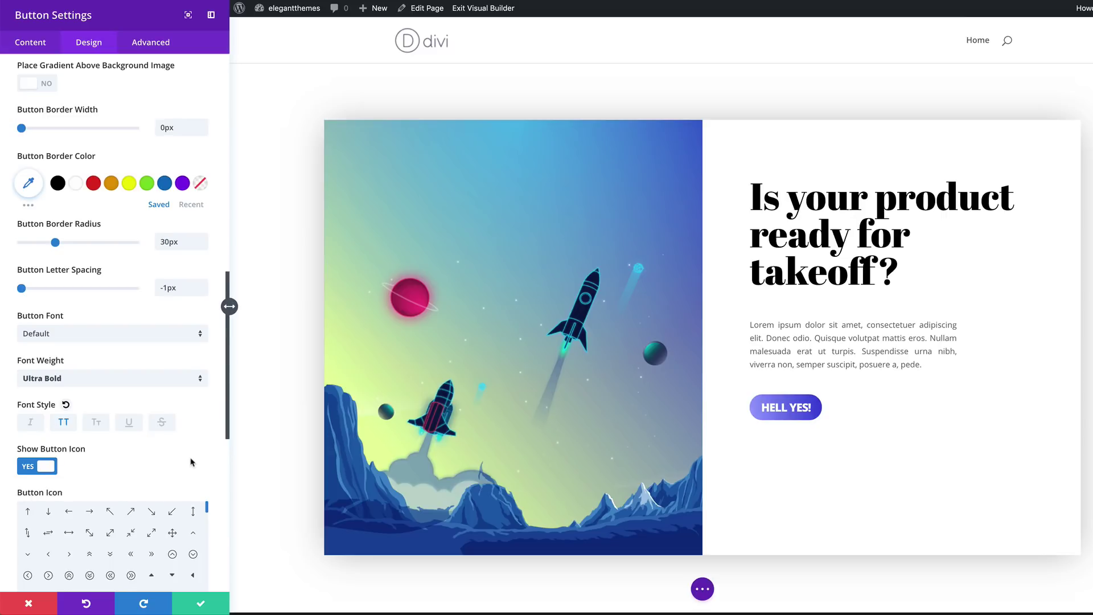
pyautogui.scroll(-6, 191, 458)
pyautogui.scroll(-3, 193, 457)
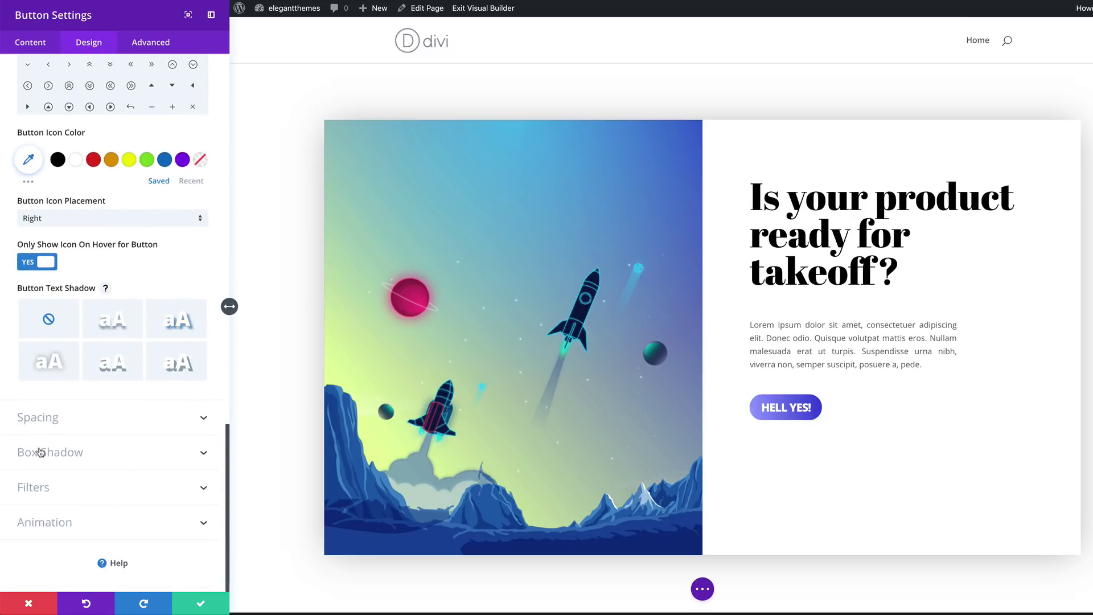
pyautogui.click(49, 422)
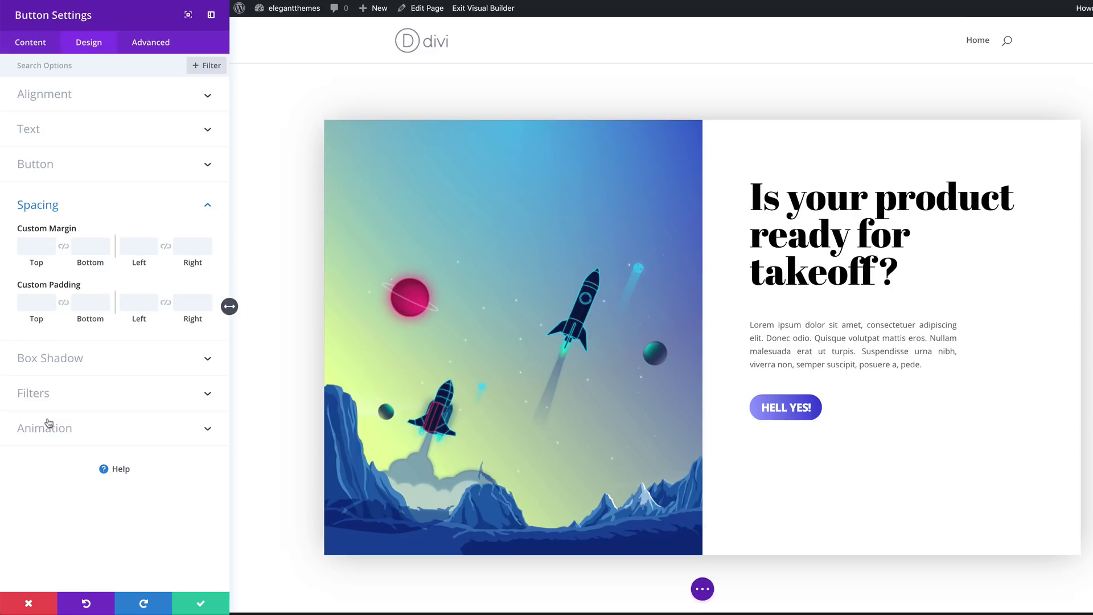
# Pad the HELL YES! button 10px top and bottom and 40px left and right
pyautogui.click(37, 302)
pyautogui.write('1')
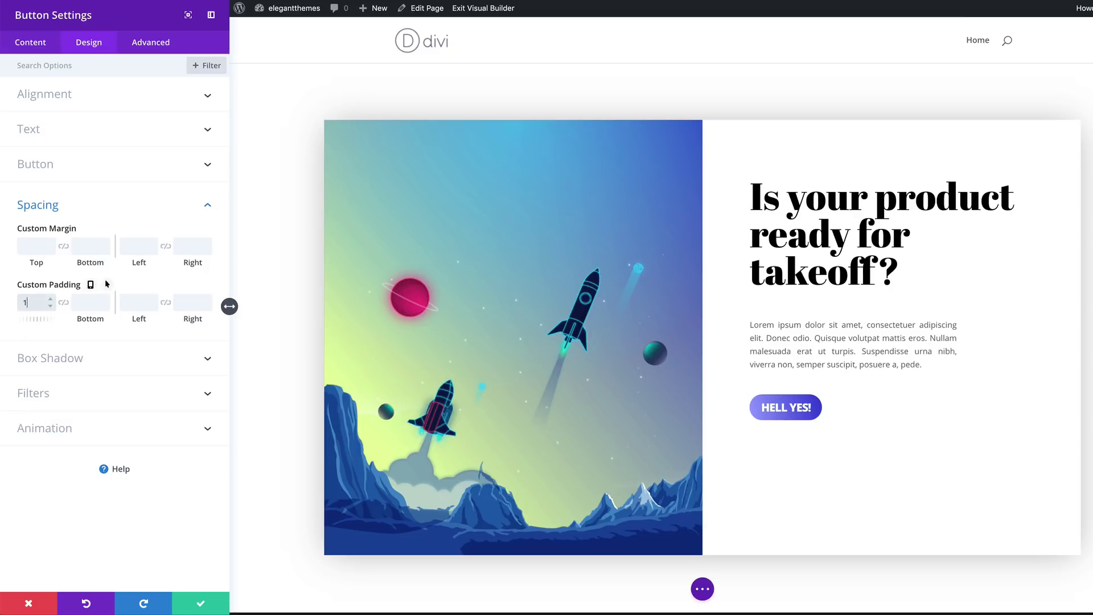
pyautogui.write('0')
pyautogui.click(64, 302)
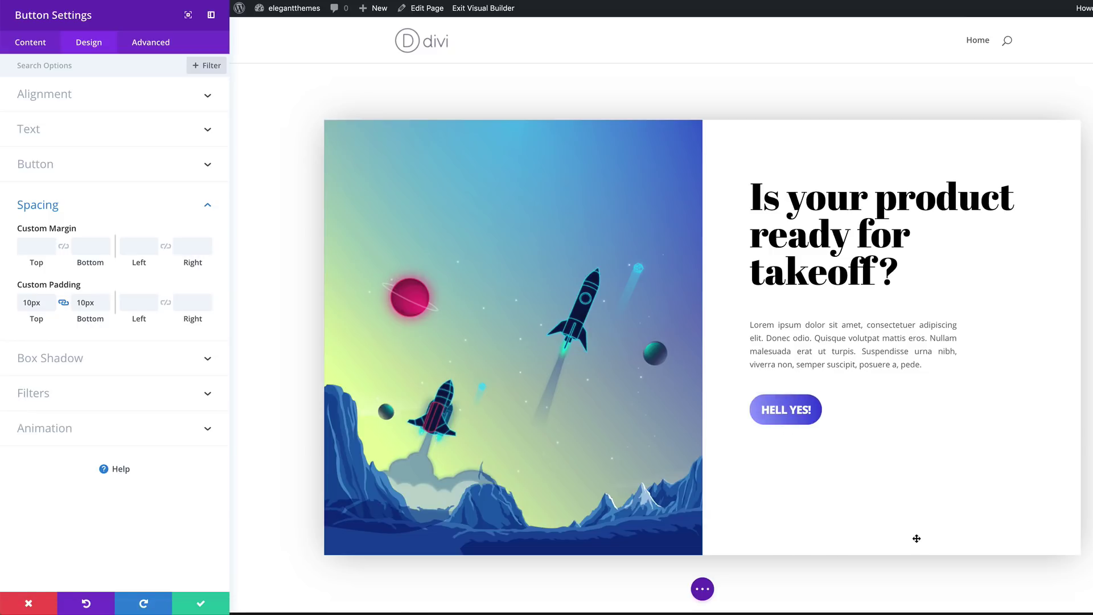
pyautogui.click(134, 303)
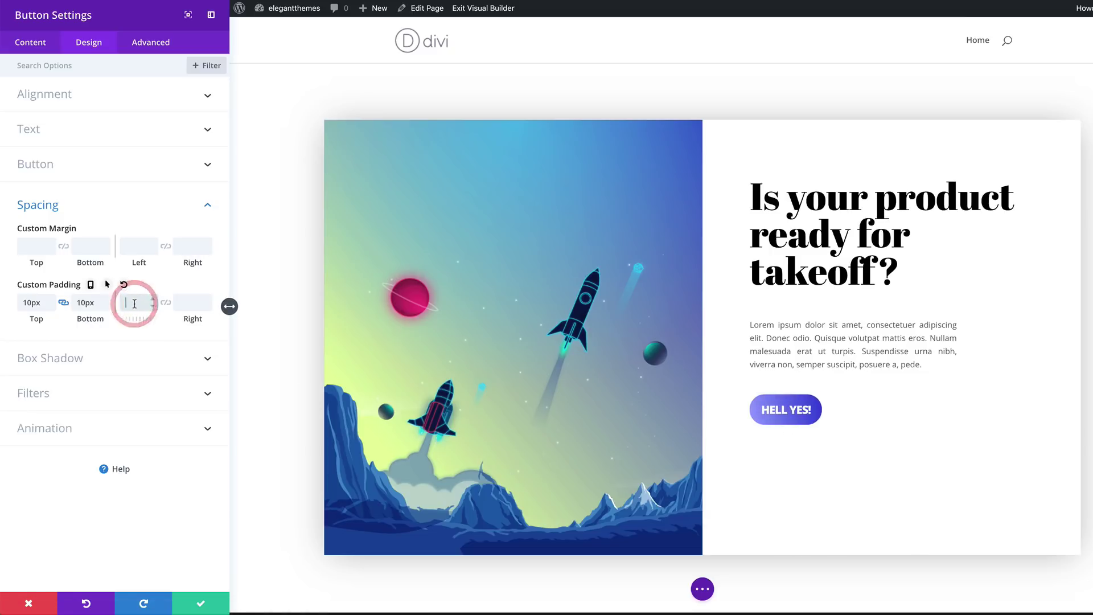
pyautogui.write('40')
pyautogui.click(166, 302)
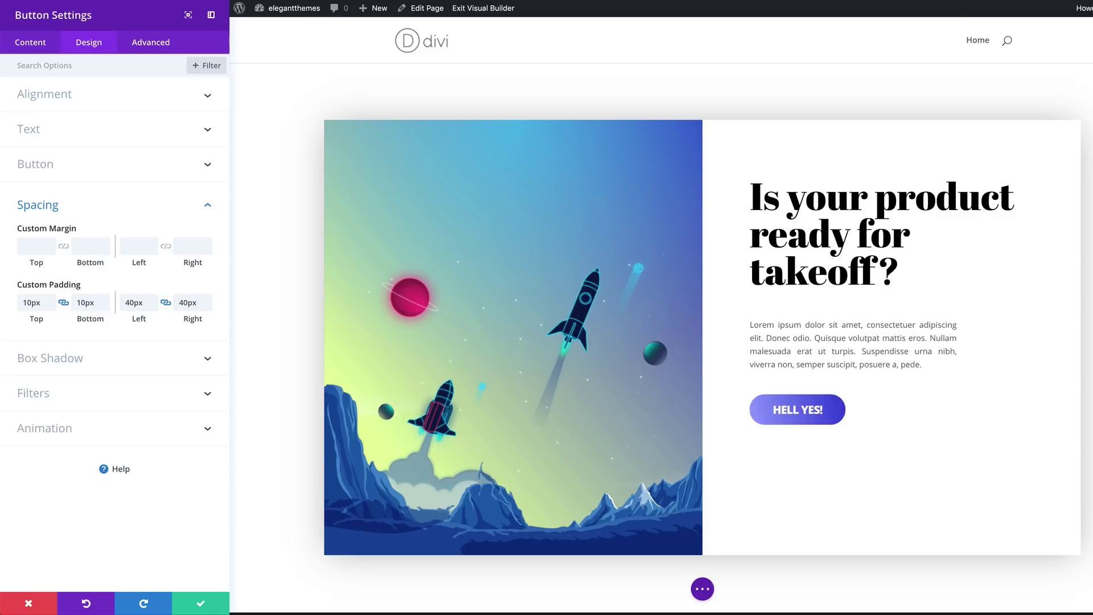
# Give the button the second Box Shadow preset for a soft drop shadow
pyautogui.click(86, 364)
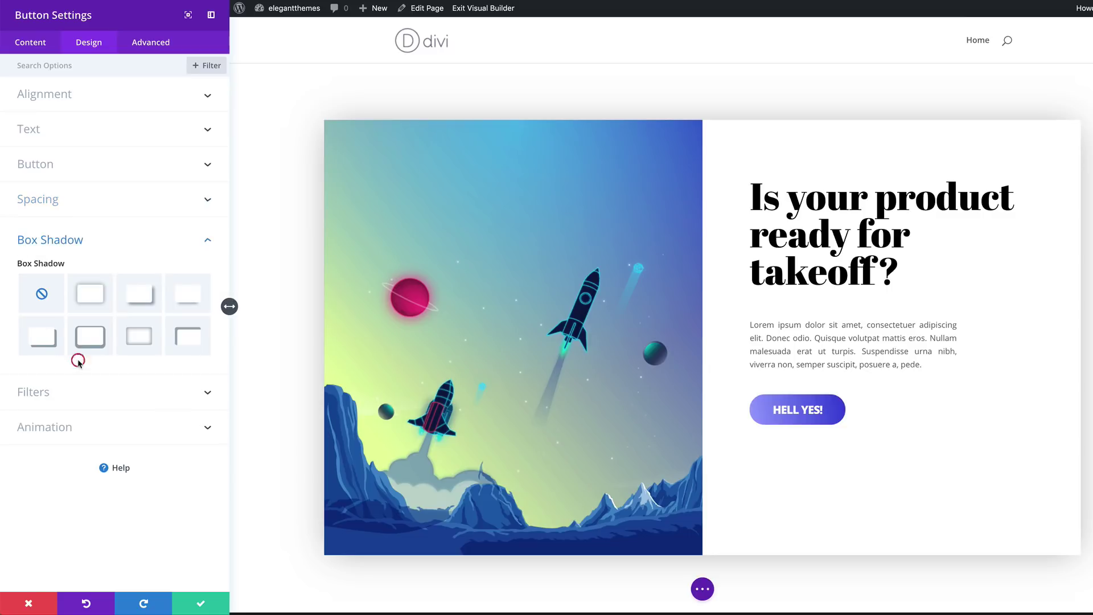
pyautogui.click(100, 301)
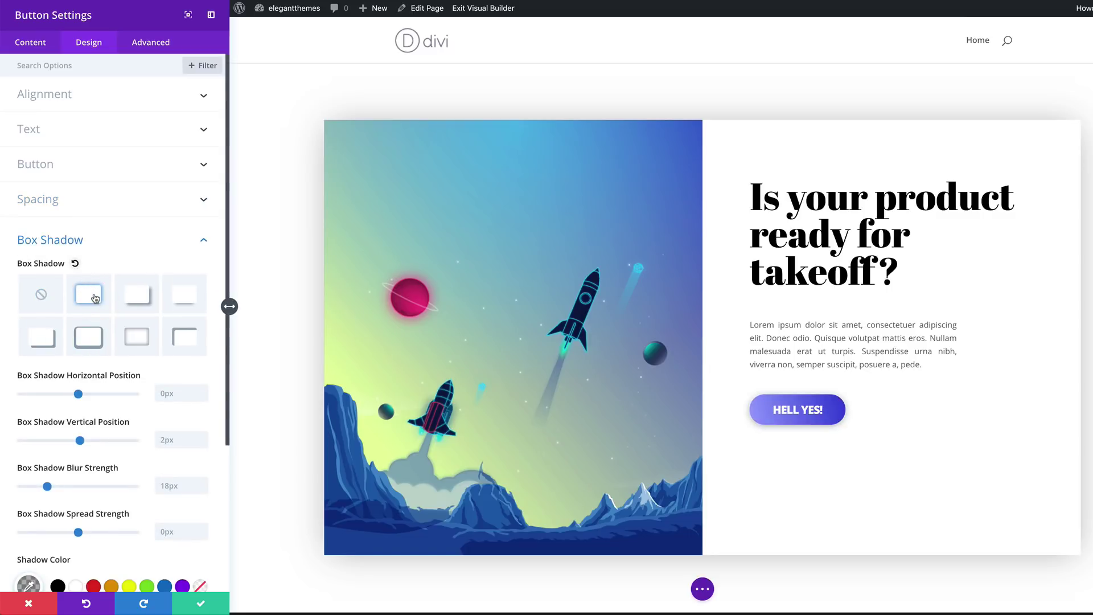
pyautogui.scroll(-1, 150, 328)
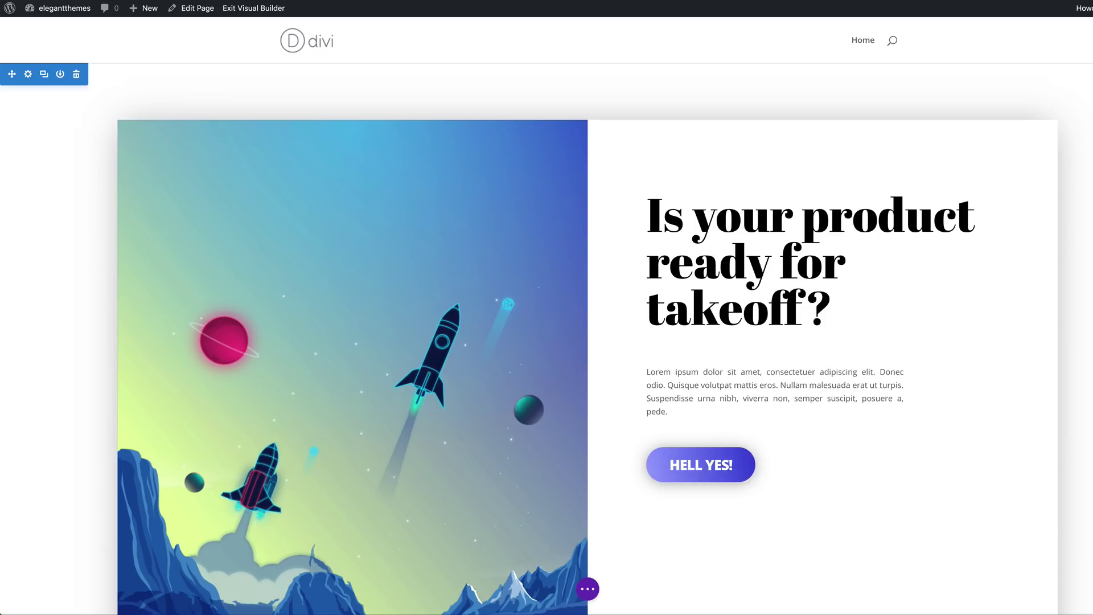
# Add a new Regular section below the rocket hero without choosing a row layout
pyautogui.scroll(-2, 546, 341)
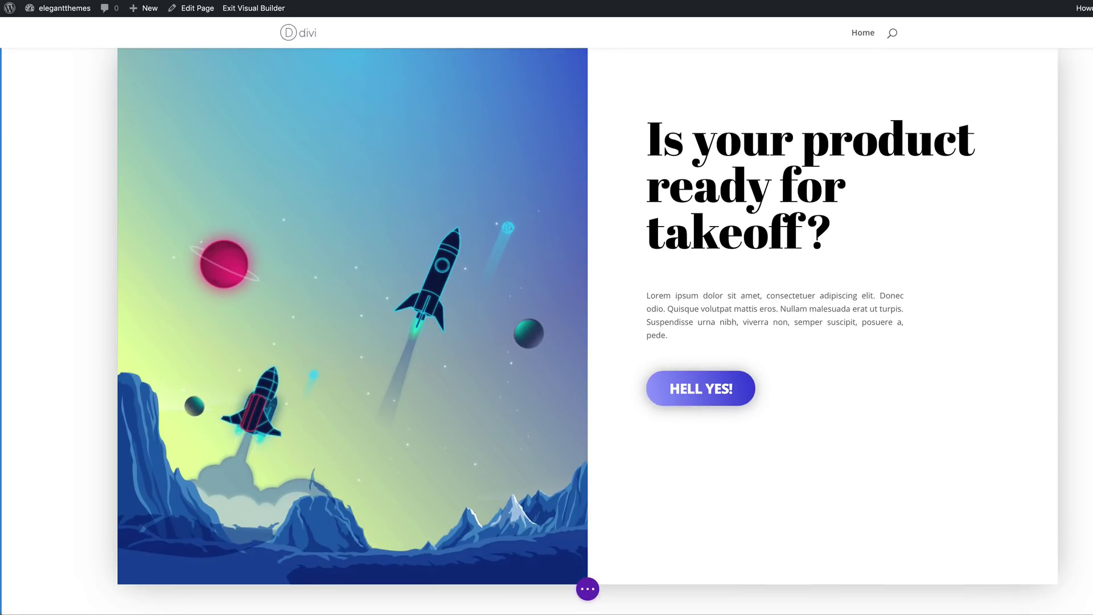
pyautogui.scroll(-2, 546, 330)
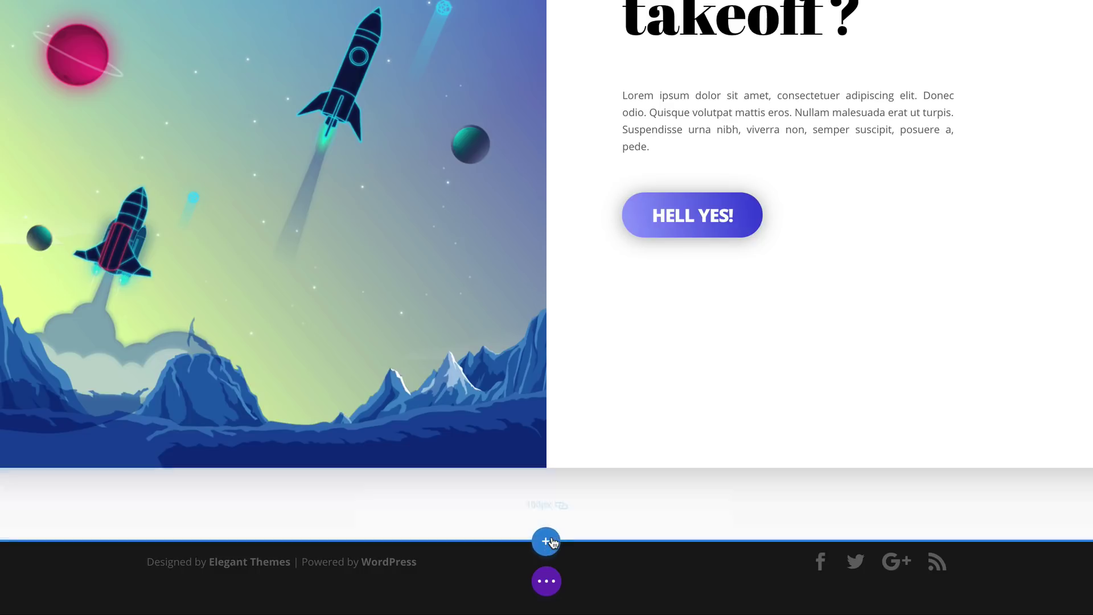
pyautogui.click(548, 540)
pyautogui.click(476, 500)
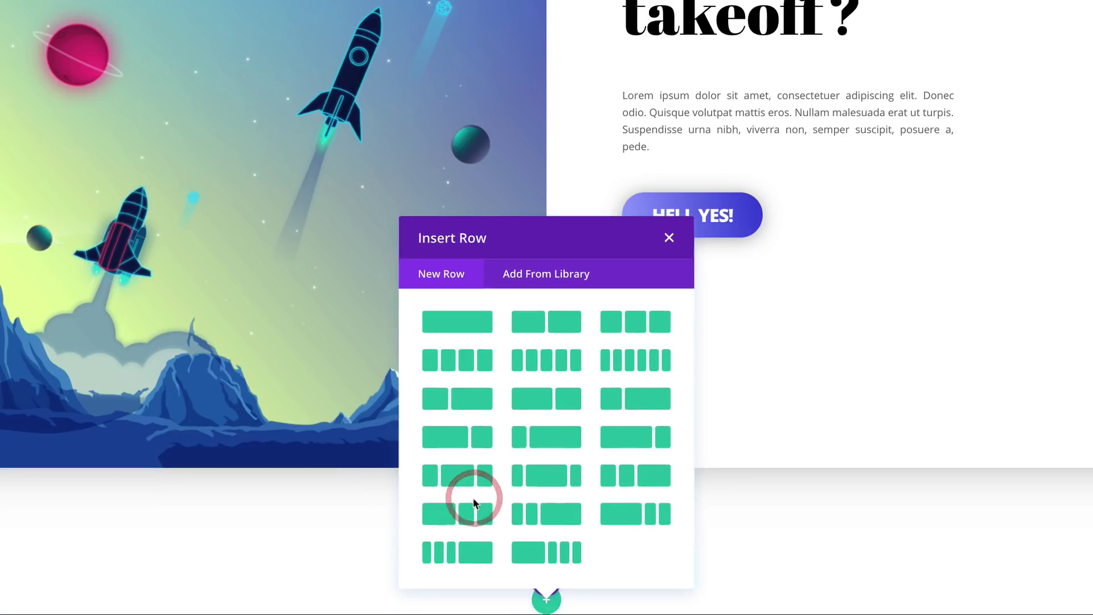
pyautogui.click(668, 237)
pyautogui.scroll(-2, 692, 284)
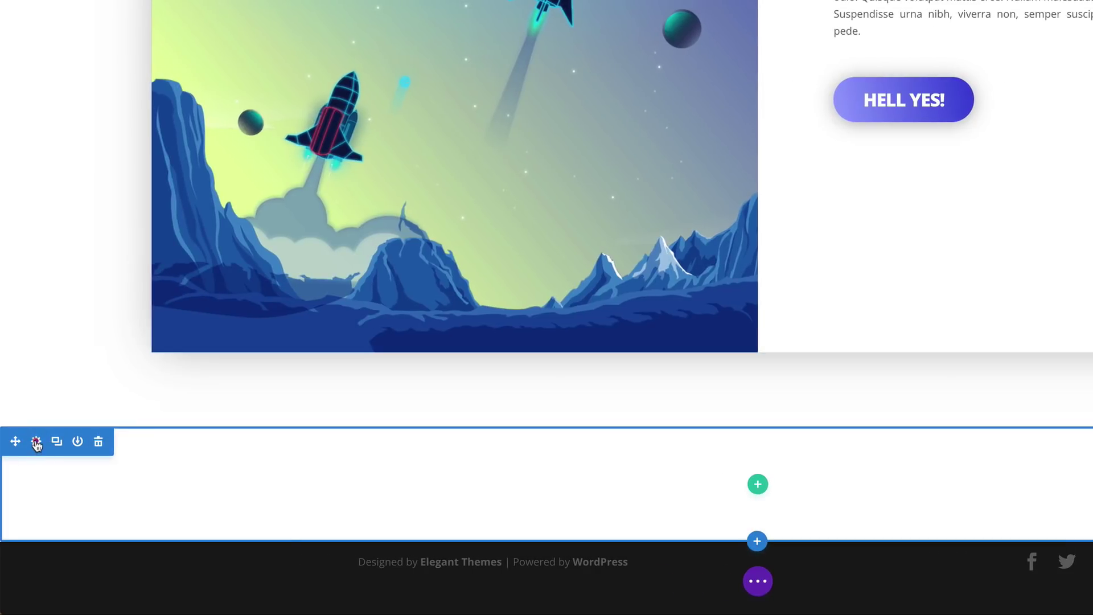
# Give the new section 100px top and bottom padding and save its settings
pyautogui.click(36, 441)
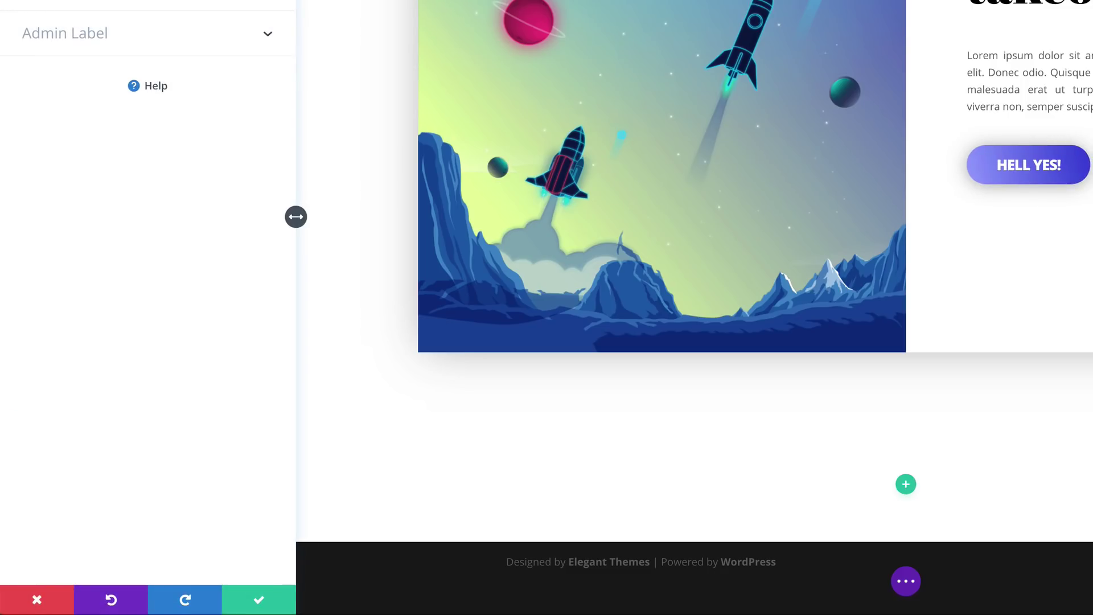
pyautogui.click(61, 86)
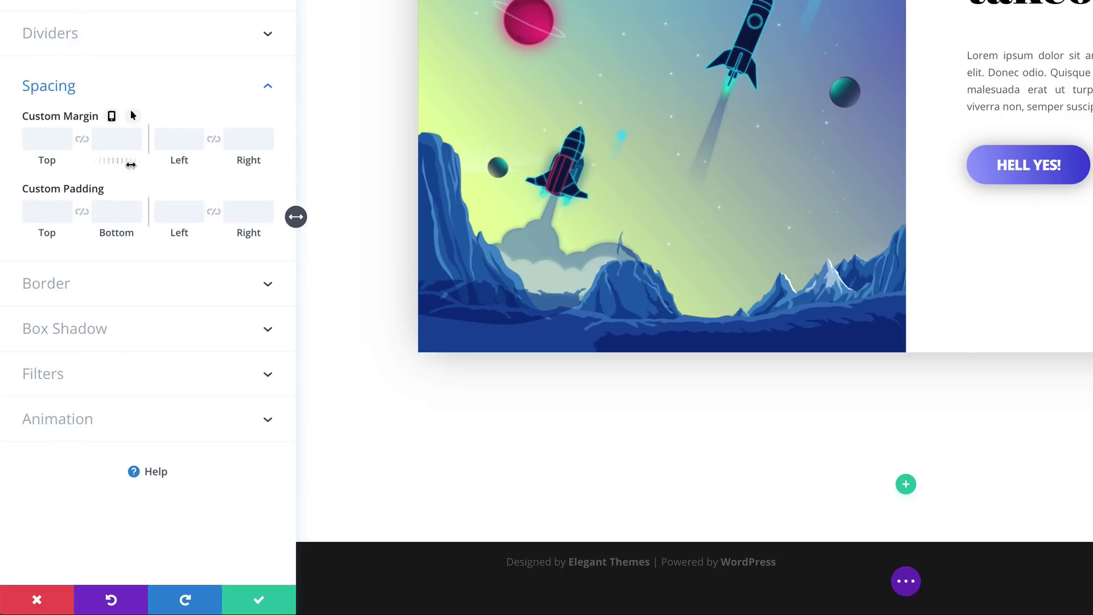
pyautogui.click(31, 211)
pyautogui.write('100')
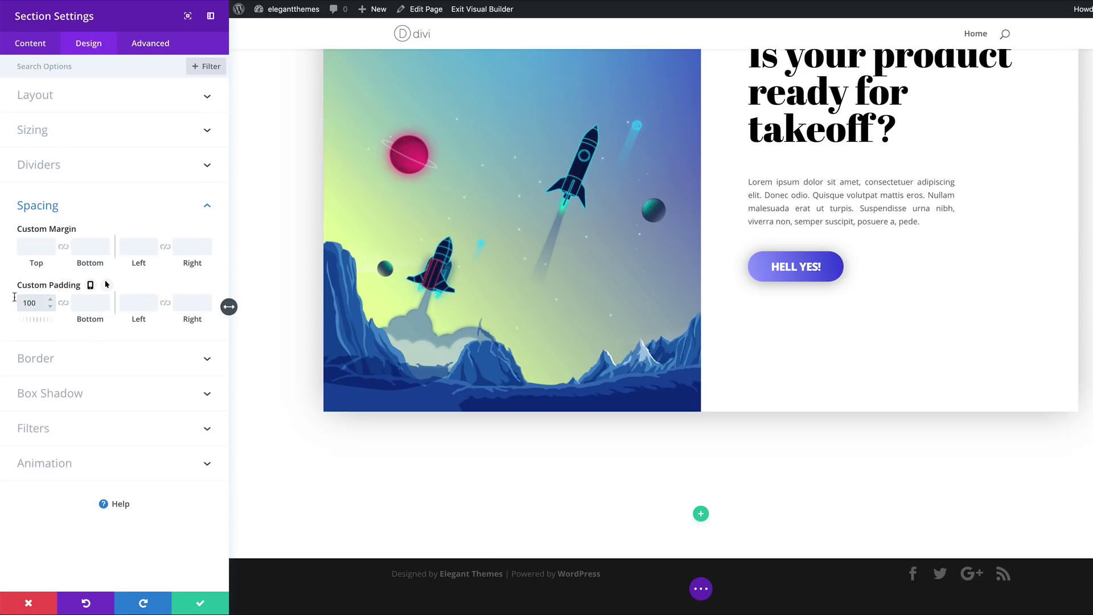
pyautogui.click(63, 303)
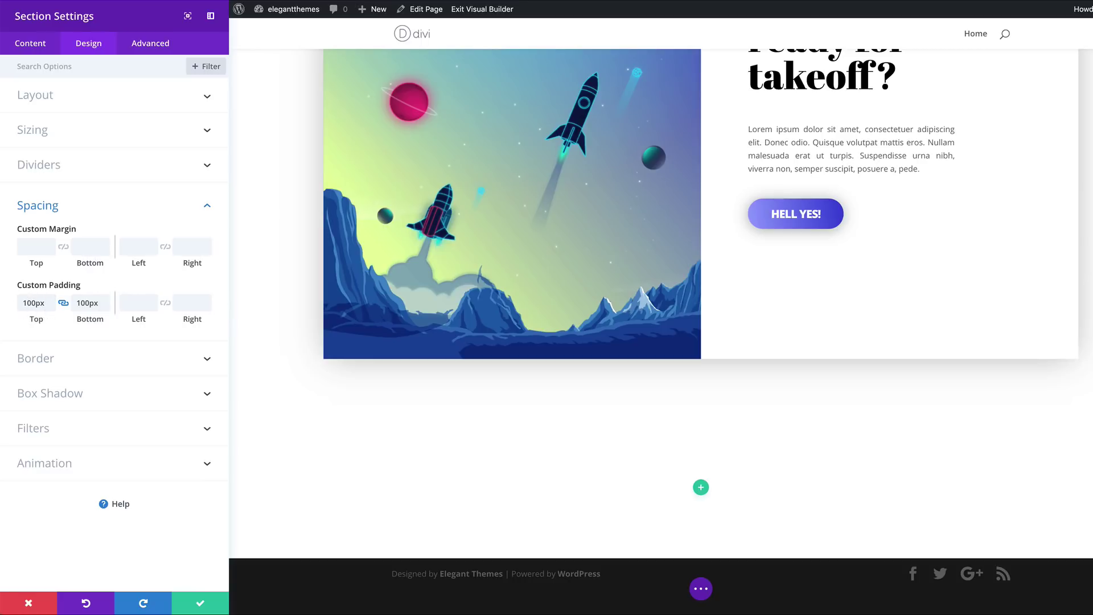
pyautogui.click(202, 603)
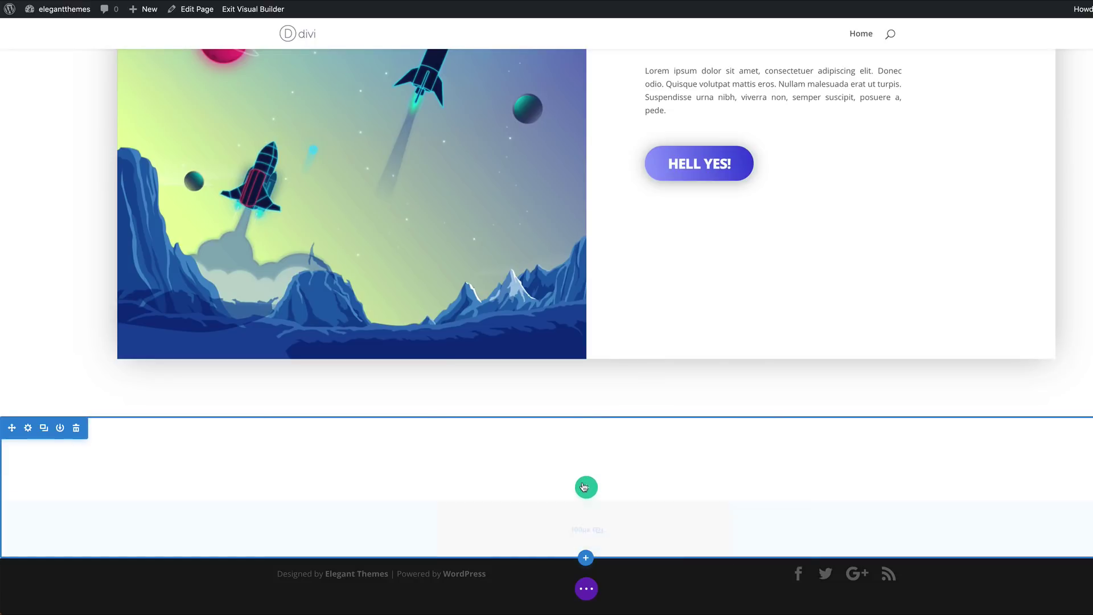
pyautogui.click(583, 487)
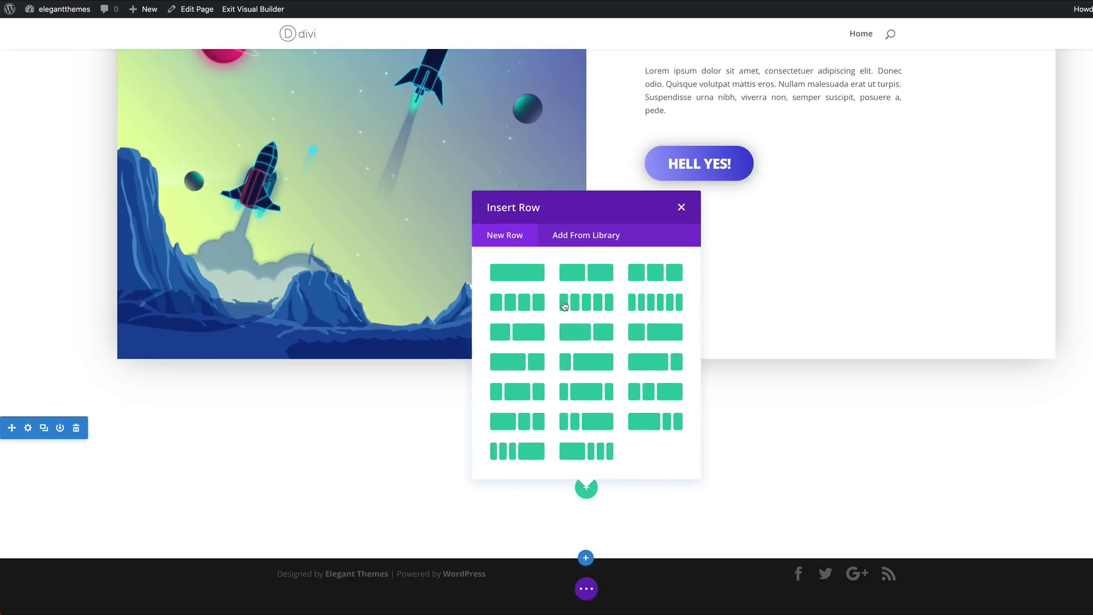
# Add a two-column row to the new section, leaving it without modules
pyautogui.click(601, 274)
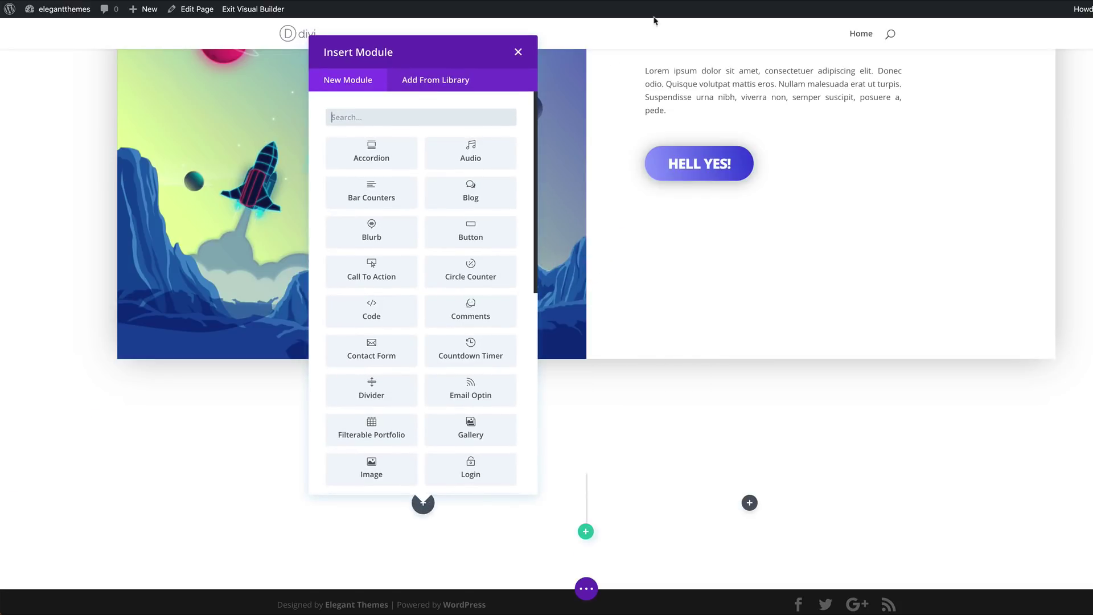
pyautogui.click(518, 52)
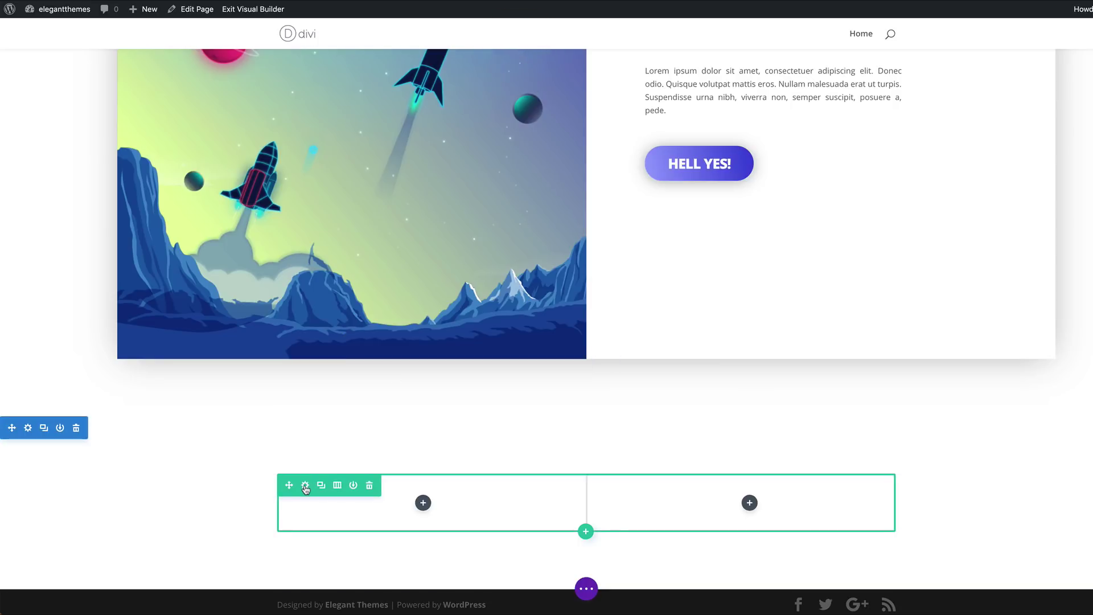
pyautogui.click(305, 486)
# Set white background colours for column 1 and column 2 of the row
pyautogui.click(61, 132)
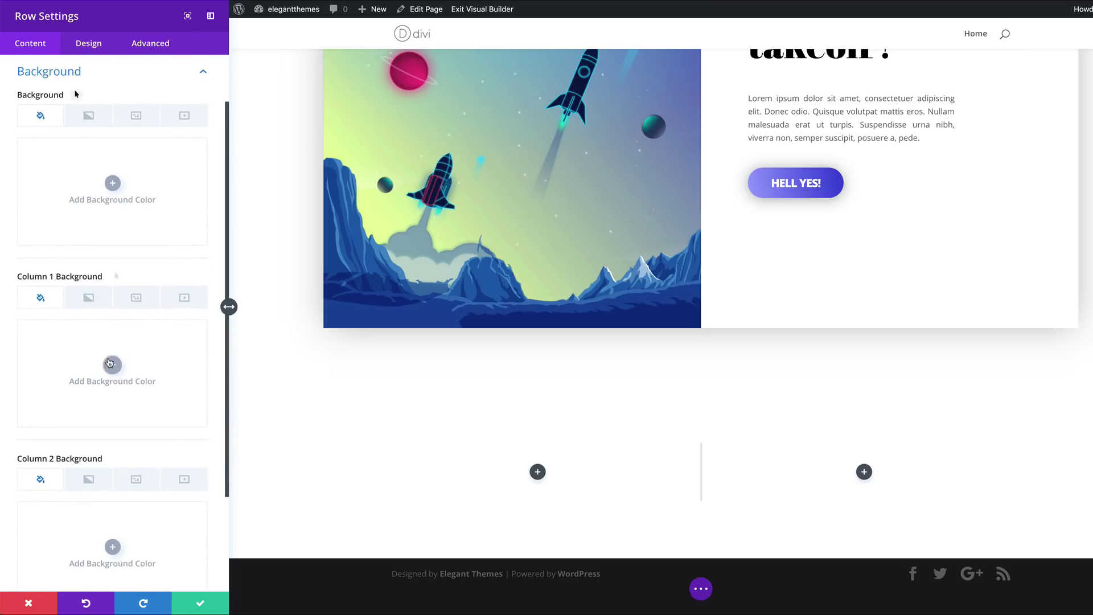
pyautogui.click(112, 364)
pyautogui.click(57, 430)
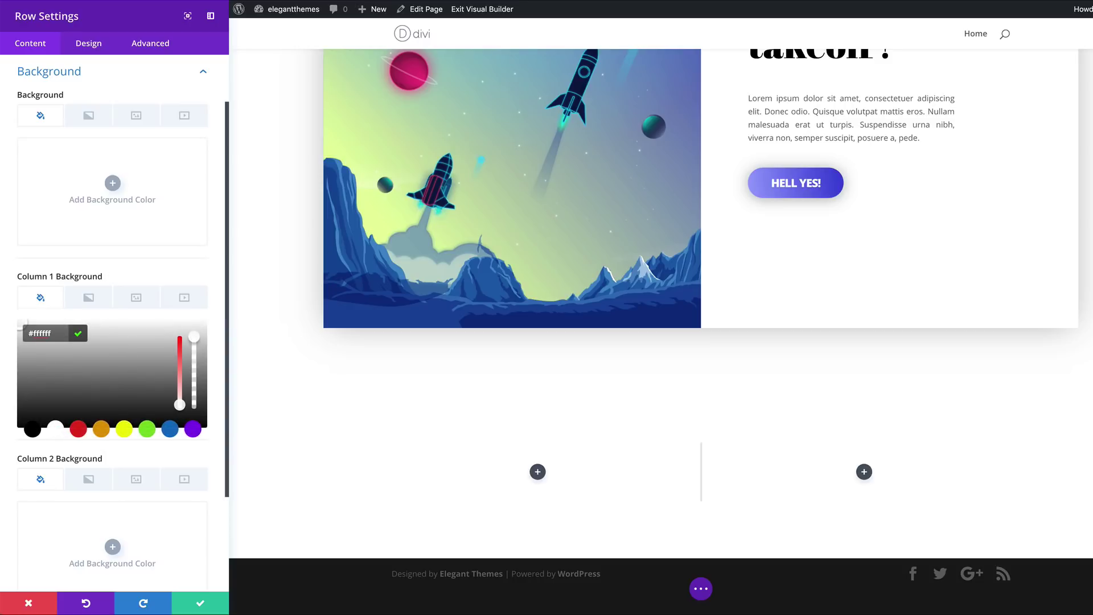
pyautogui.scroll(-2, 199, 508)
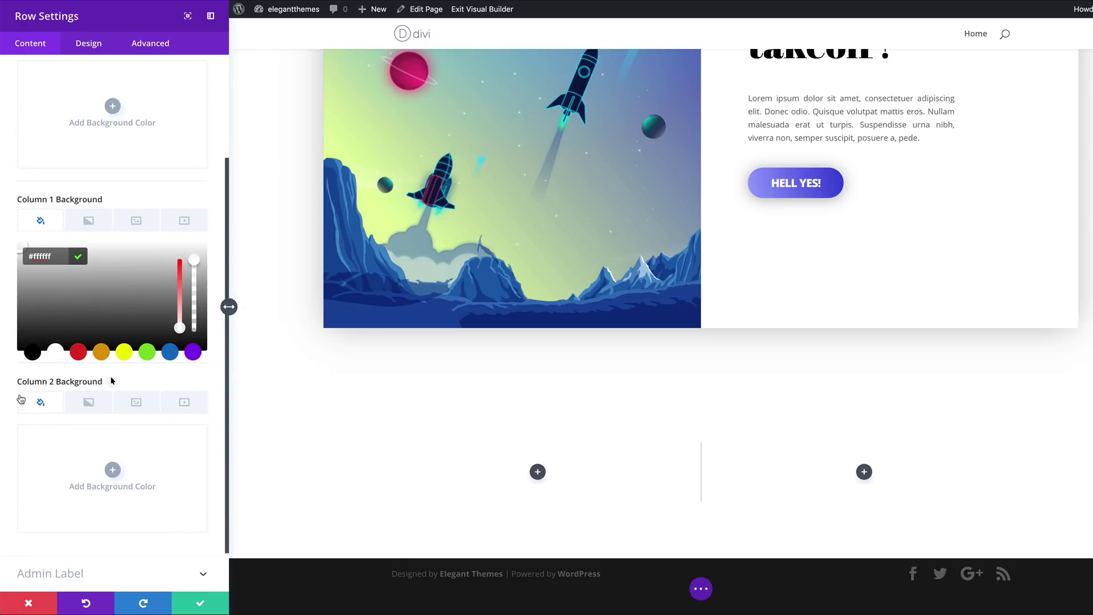
pyautogui.click(113, 469)
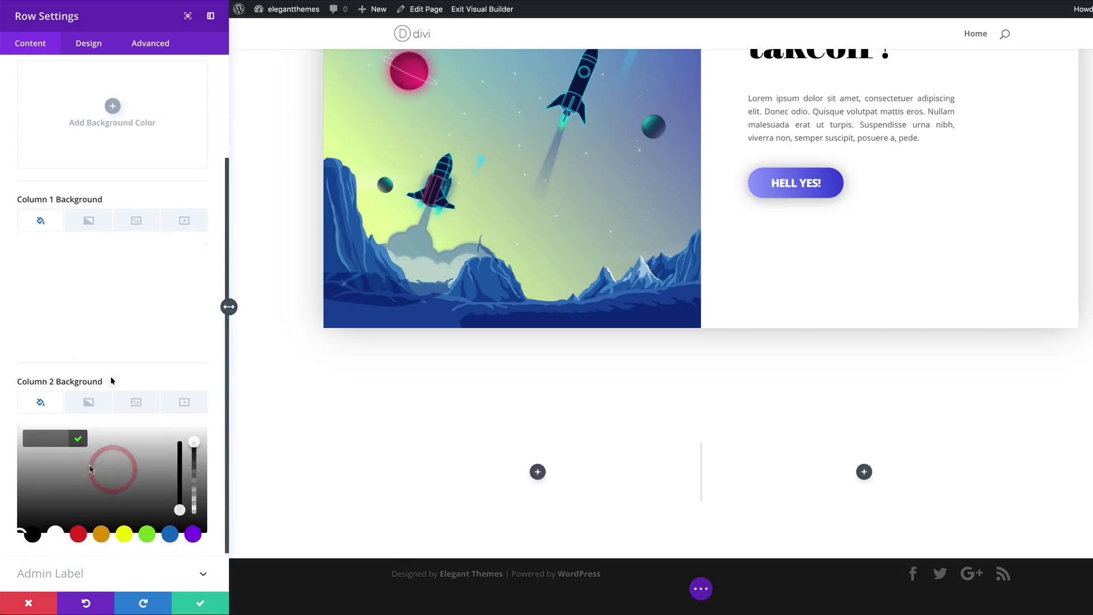
pyautogui.click(55, 534)
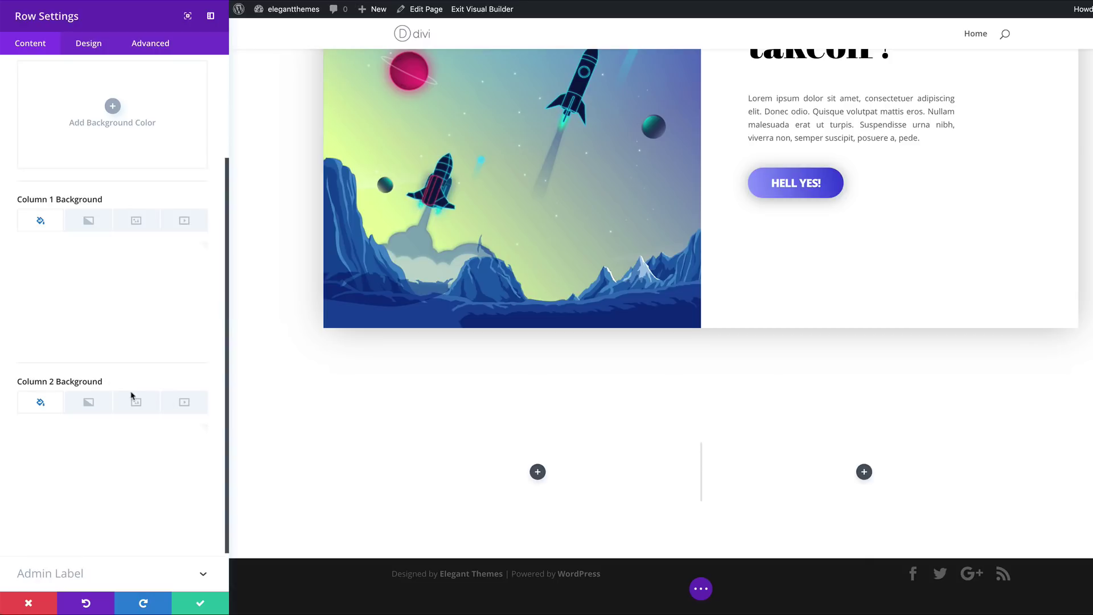
# Enable a hover background for column 2 and set its hover colour to #3d02ff
pyautogui.click(159, 379)
pyautogui.click(113, 381)
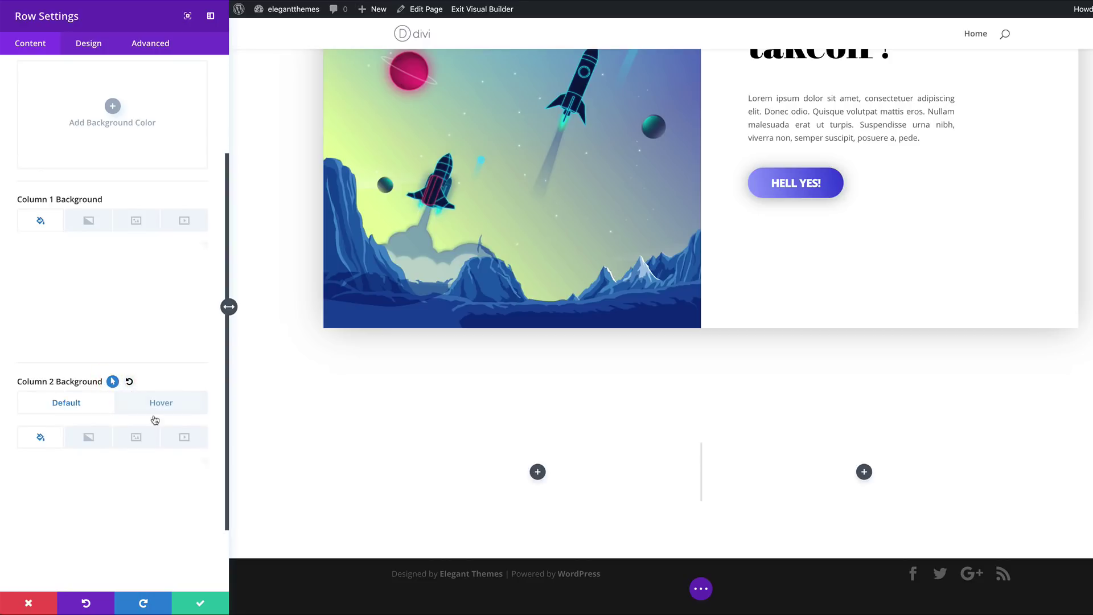
pyautogui.click(161, 402)
pyautogui.scroll(-2, 173, 409)
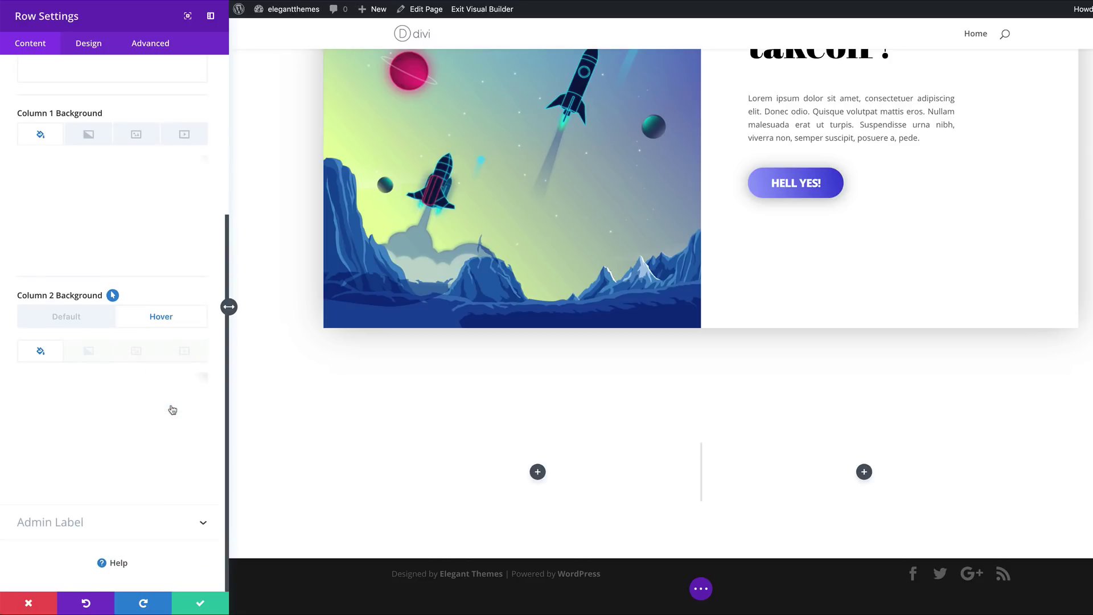
pyautogui.click(109, 432)
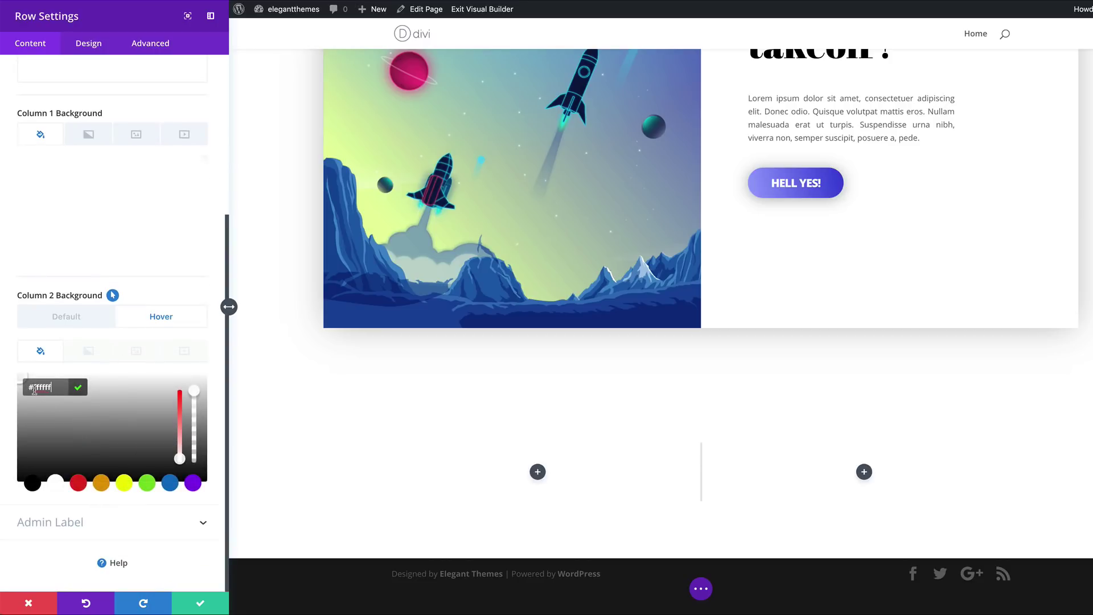
pyautogui.tripleClick(54, 389)
pyautogui.write('#3d02ff')
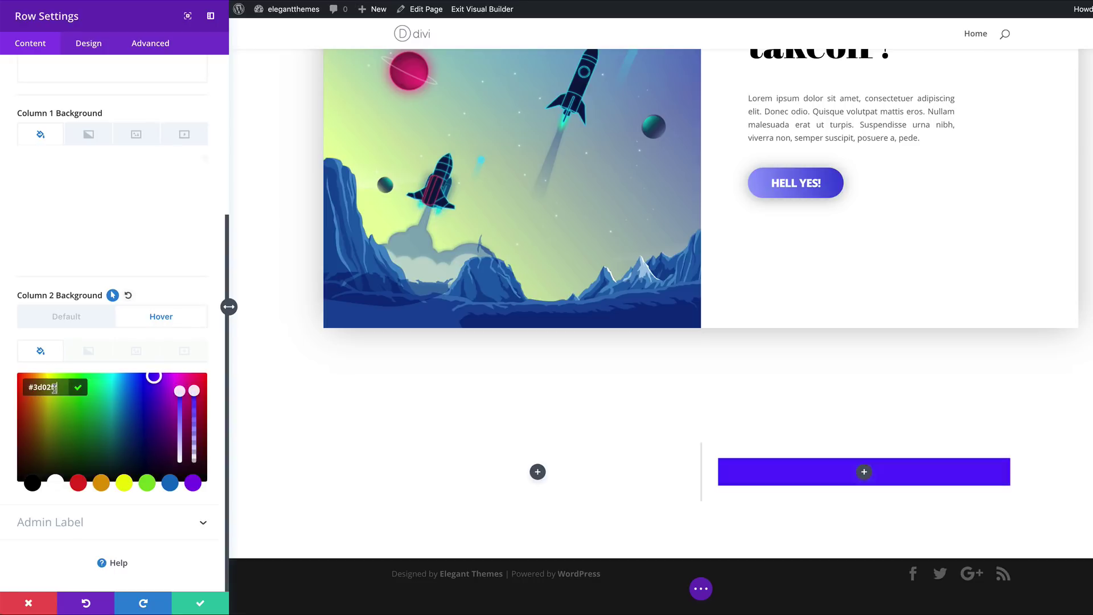
pyautogui.click(92, 351)
pyautogui.click(89, 353)
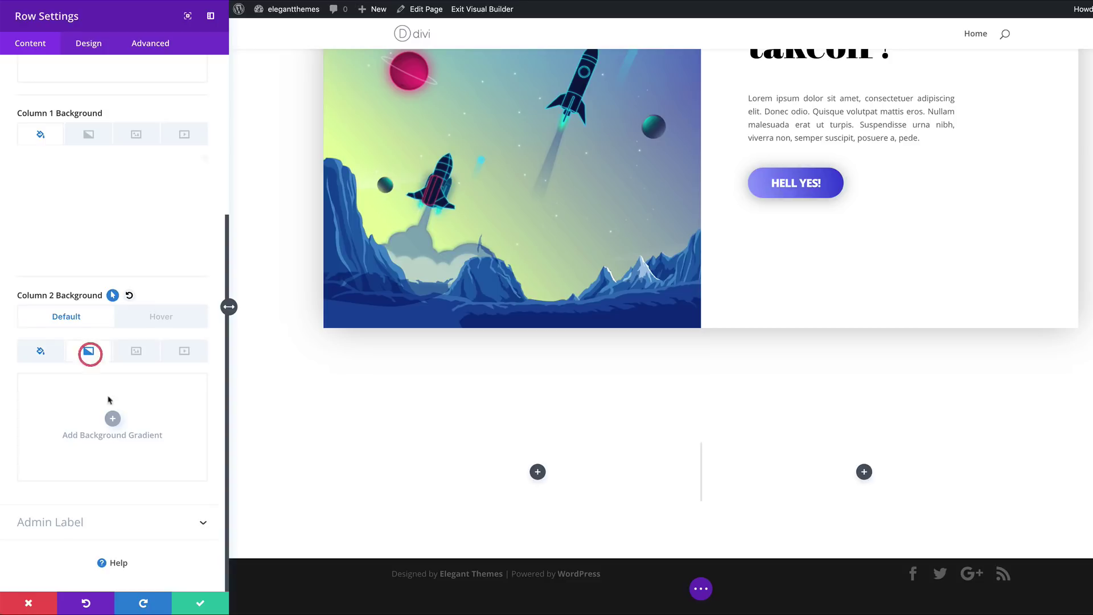
# Add a gradient to column 2 with a fully transparent rgba(255,255,255,0) first colour
pyautogui.click(112, 419)
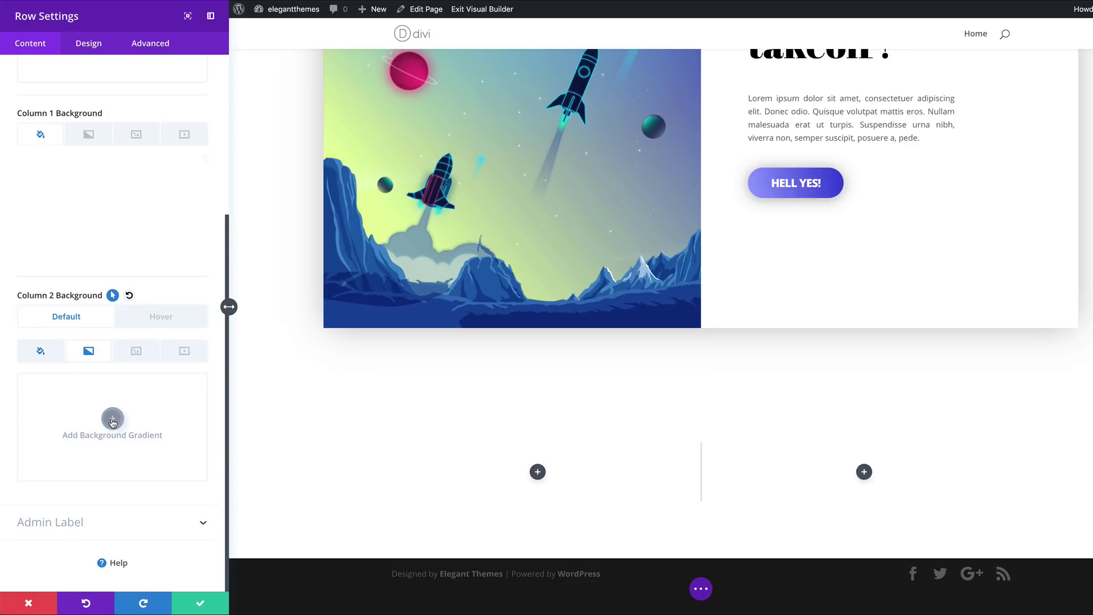
pyautogui.click(27, 503)
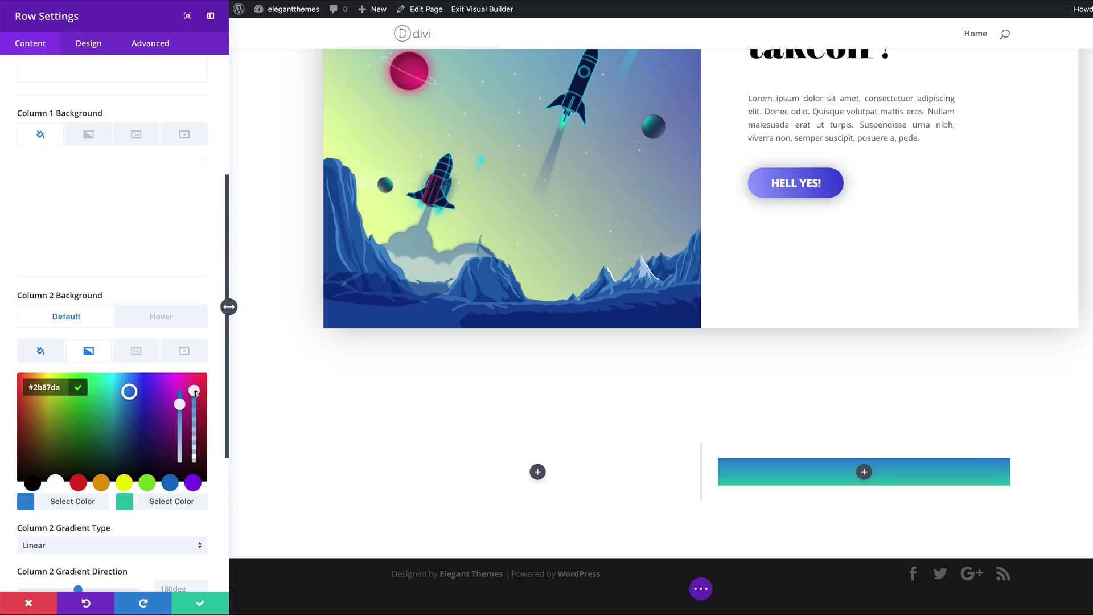
pyautogui.click(194, 404)
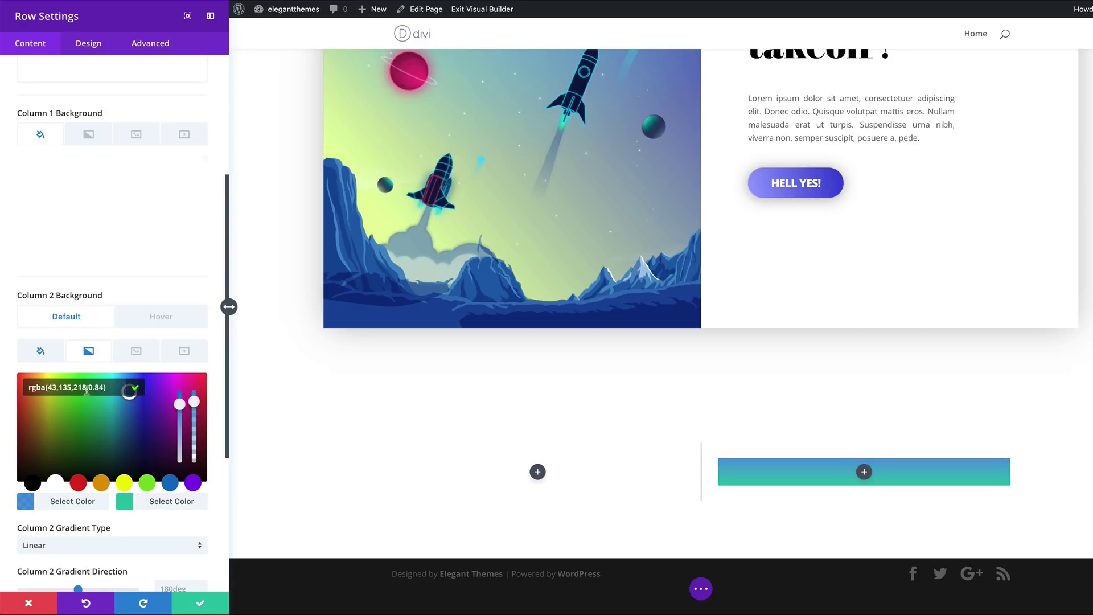
pyautogui.moveTo(191, 405); pyautogui.dragTo(197, 410)
pyautogui.click(194, 403)
pyautogui.hotkey('ctrl', 'a')
pyautogui.write('rgba(255,255,255,0)')
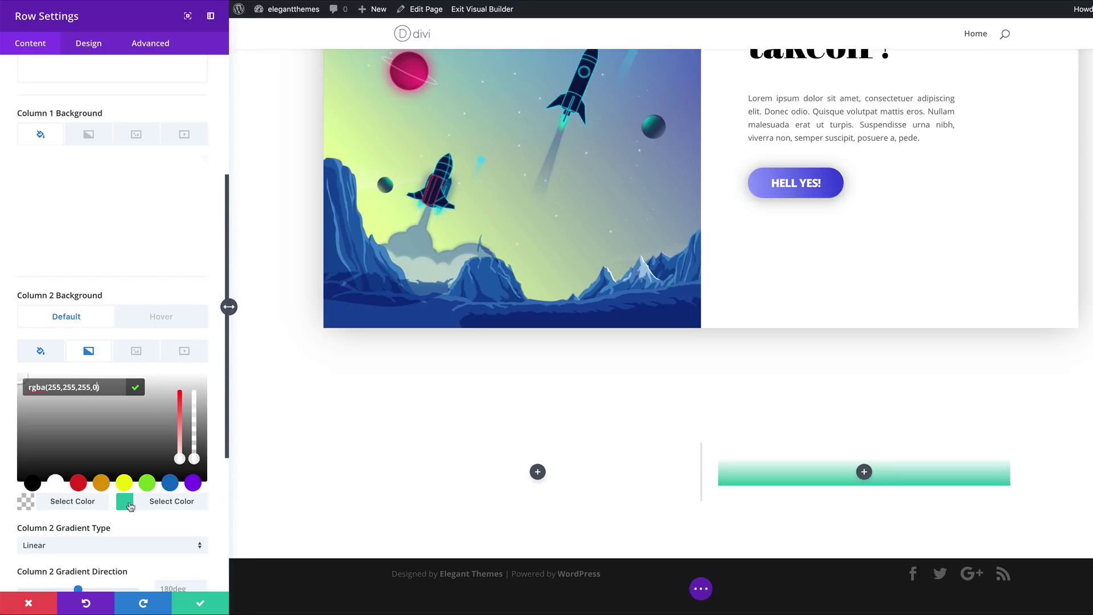
# Set the gradient's second colour to orange #ff7700 and select the start position
pyautogui.click(125, 502)
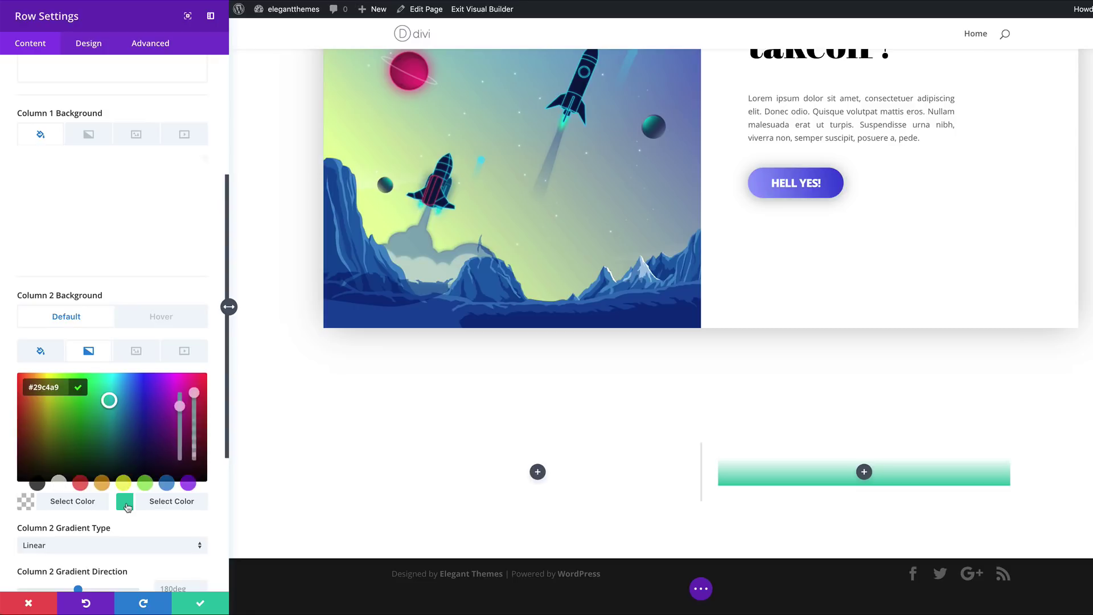
pyautogui.click(34, 387)
pyautogui.write('#ff7700')
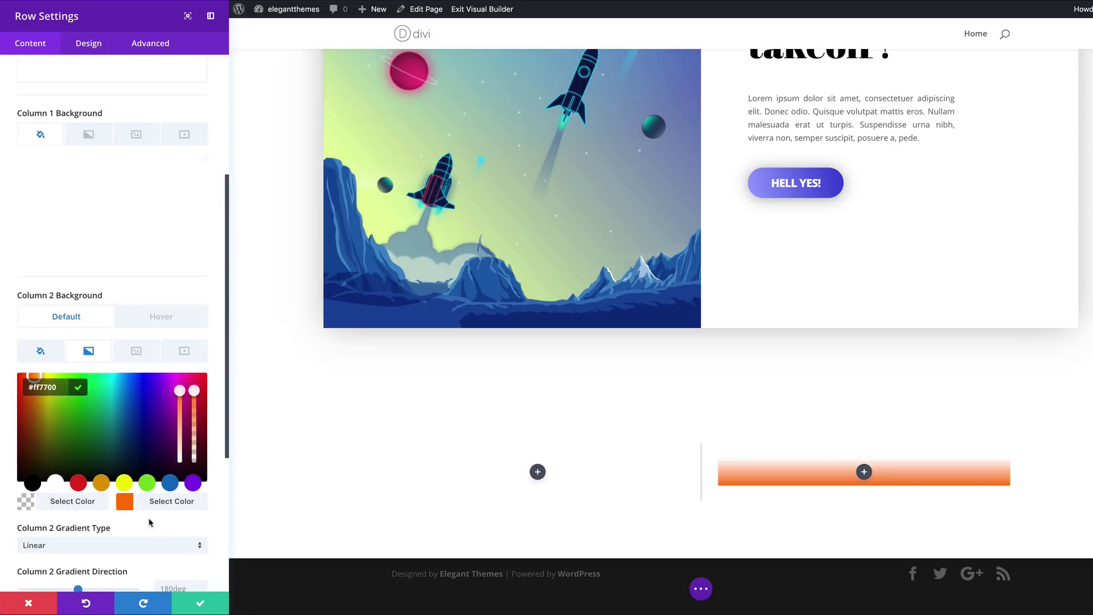
pyautogui.scroll(-3, 151, 522)
pyautogui.scroll(-3, 150, 521)
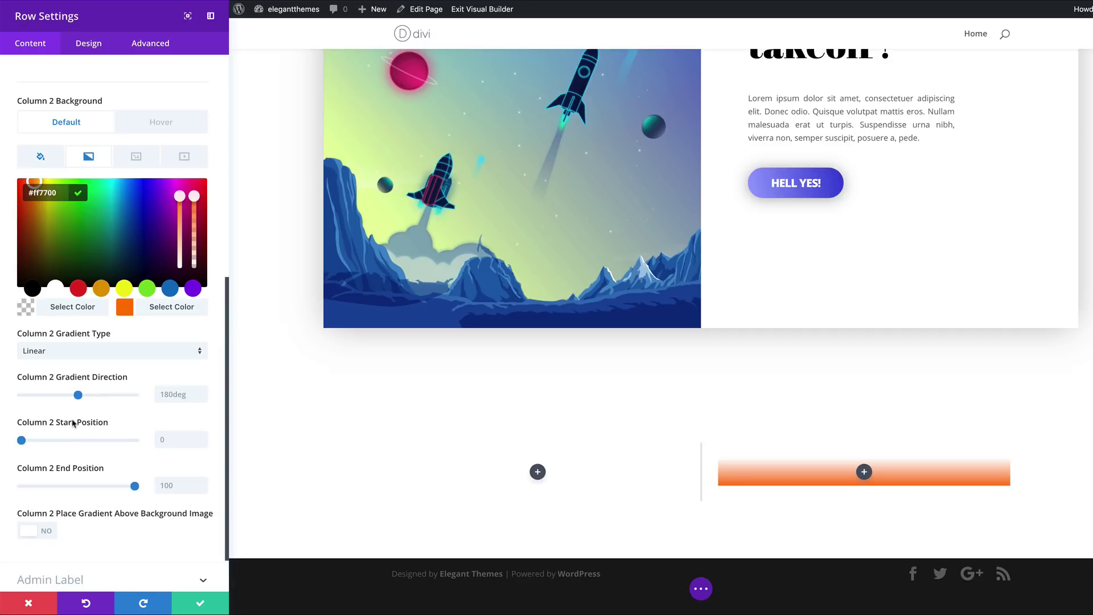
pyautogui.click(163, 440)
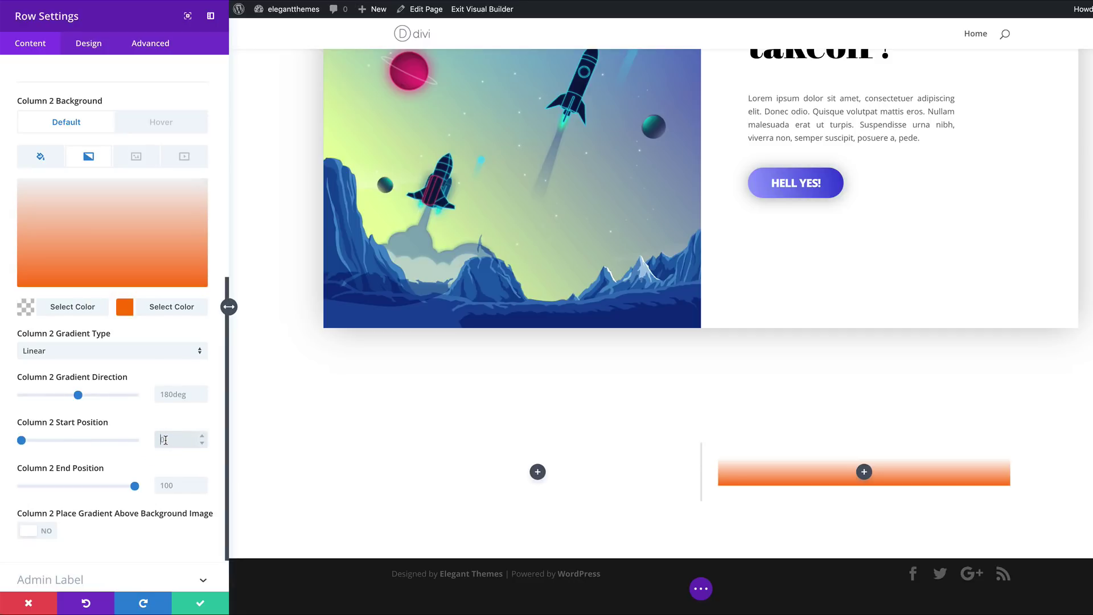
# Set the gradient start position to 20%
pyautogui.write('20%')
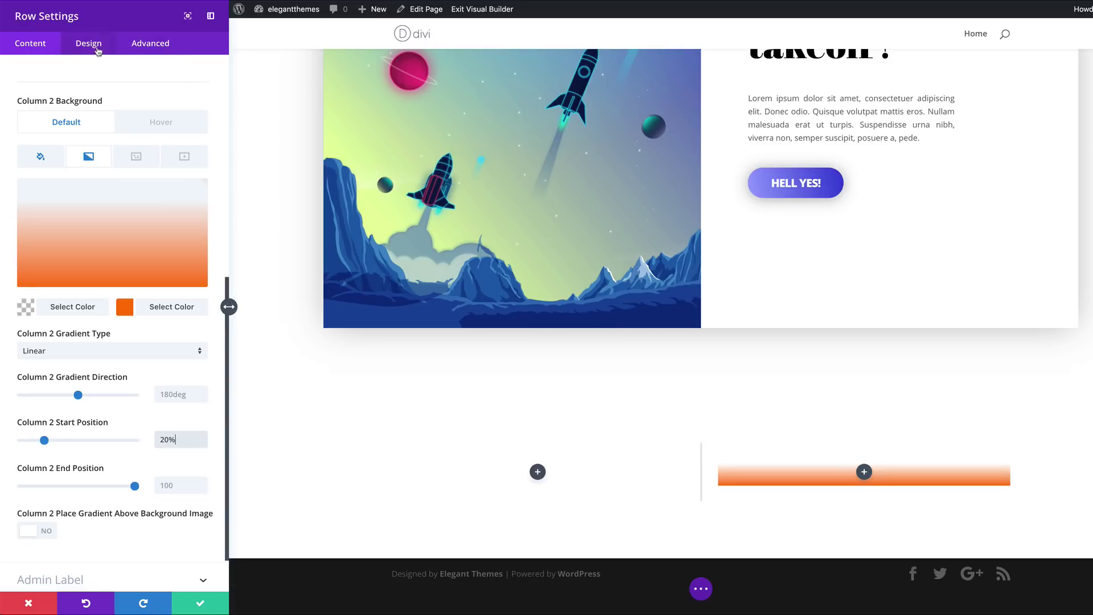
pyautogui.click(89, 44)
pyautogui.click(54, 134)
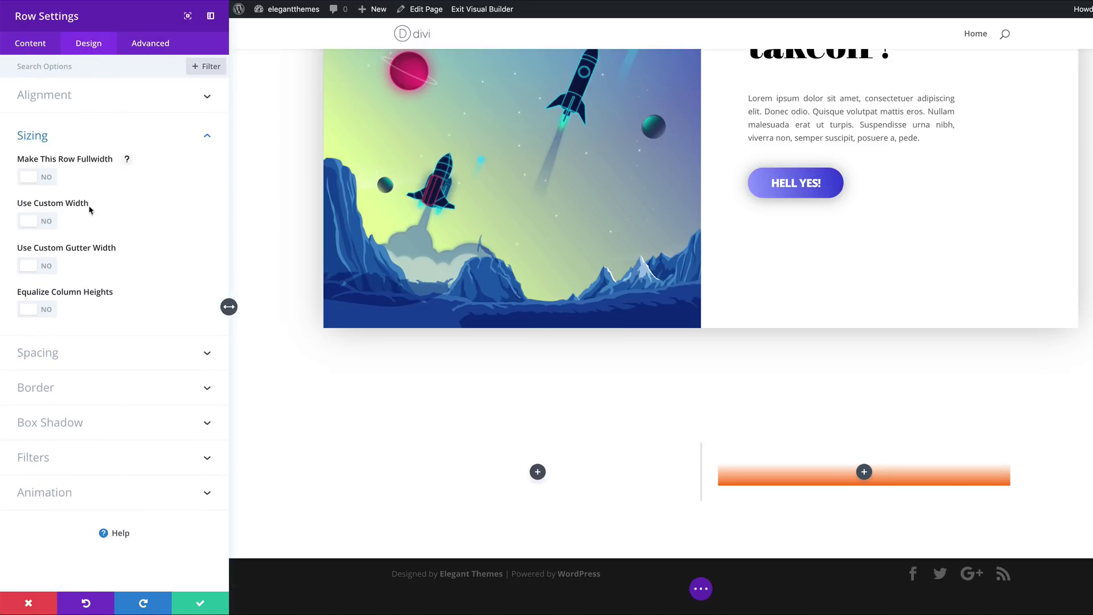
# Give the row a custom 2000px width and a custom gutter width of 1
pyautogui.click(47, 222)
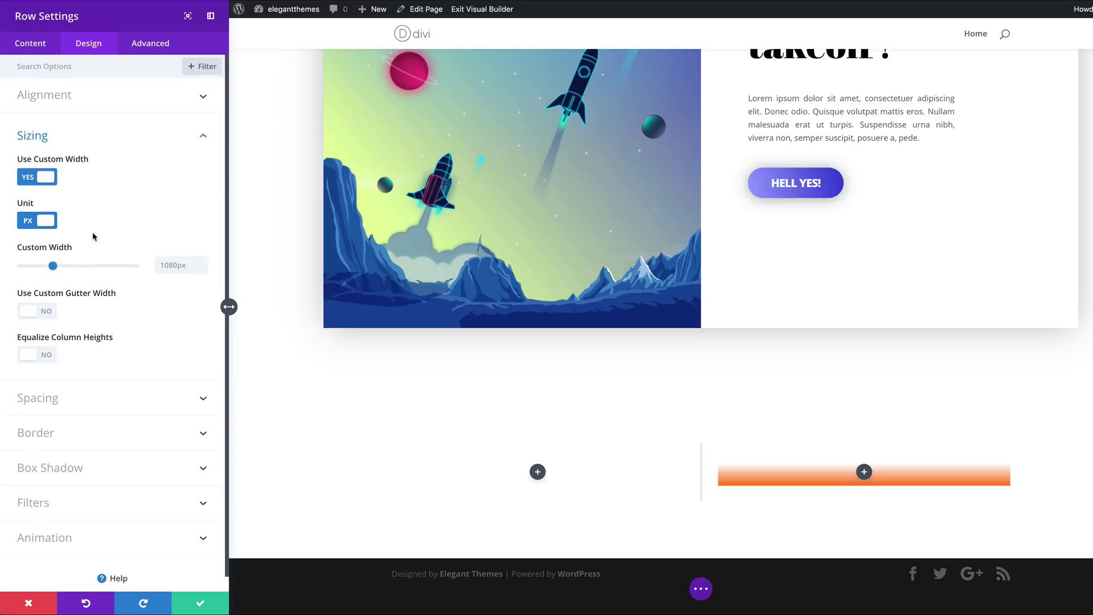
pyautogui.click(166, 266)
pyautogui.write('2000px')
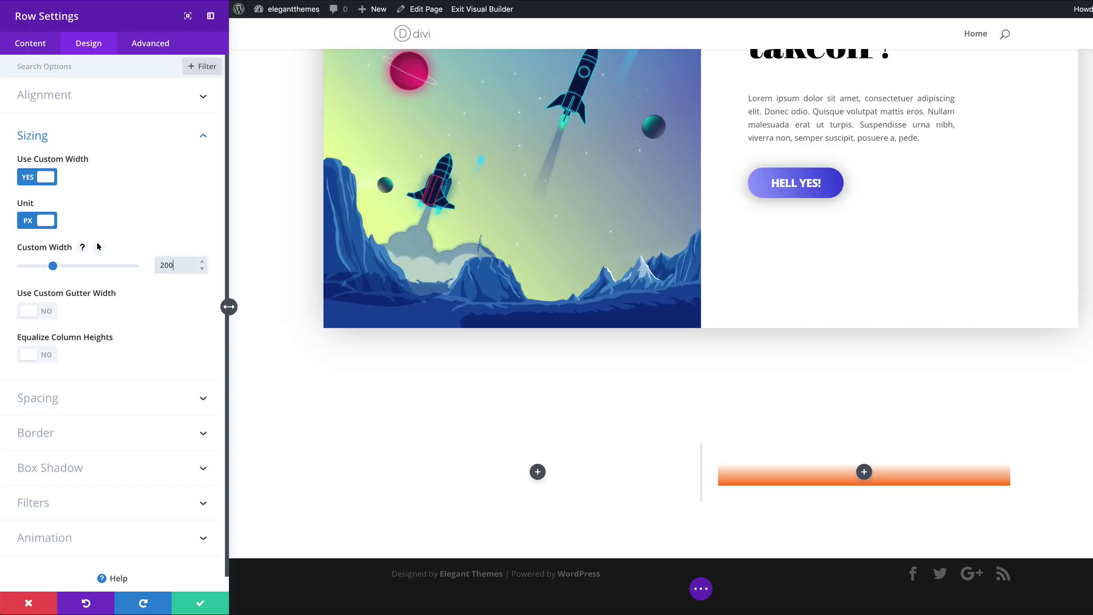
pyautogui.click(46, 315)
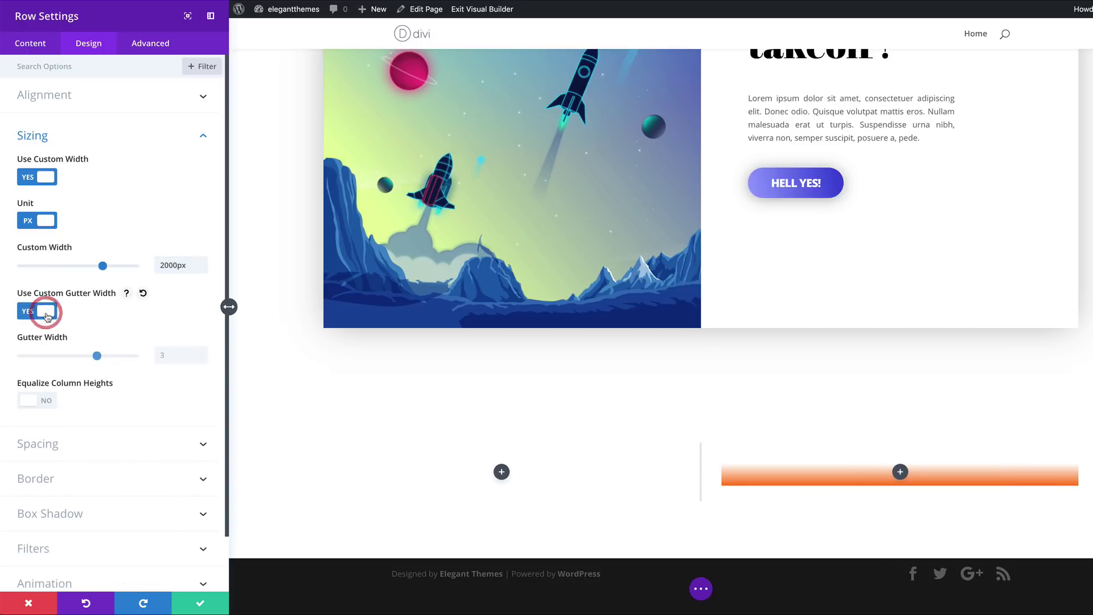
pyautogui.moveTo(70, 358); pyautogui.dragTo(14, 356)
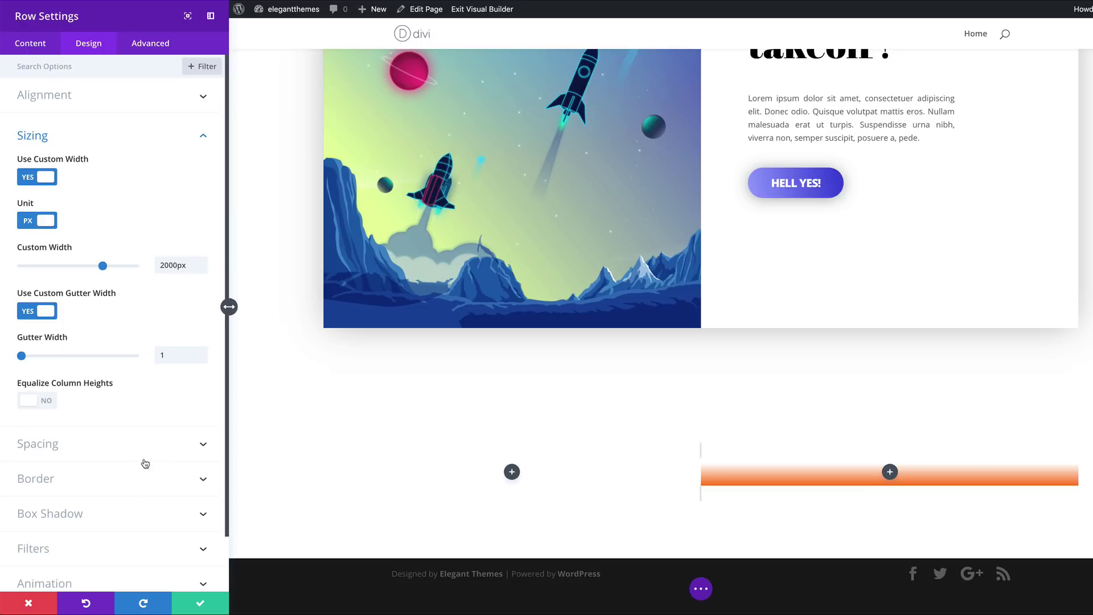
pyautogui.click(119, 445)
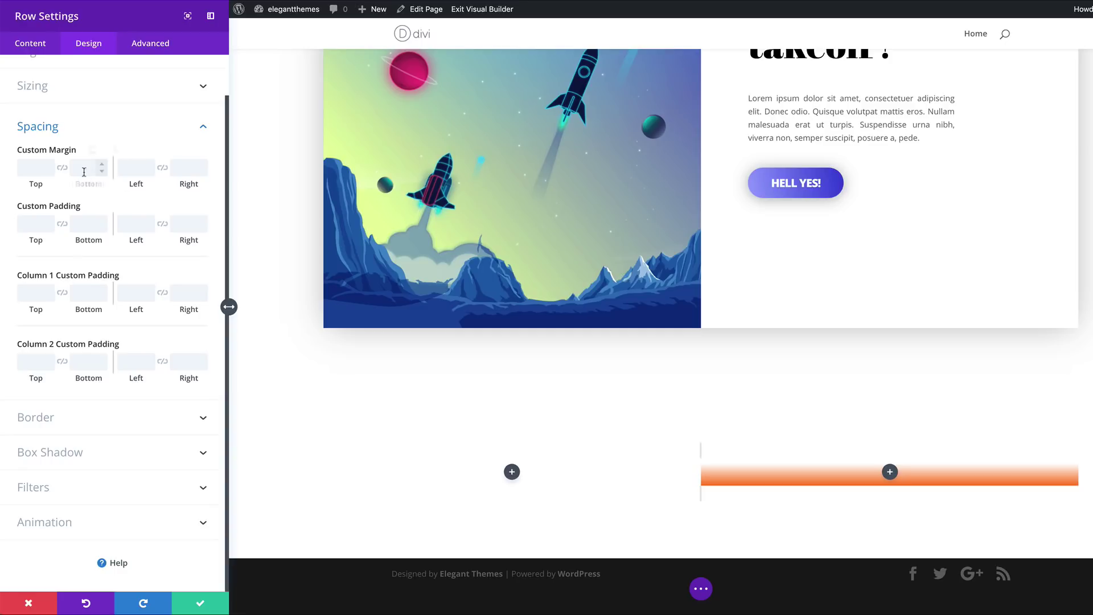
# Set row padding to 0px top/bottom and column 1 padding to 6vw top/bottom with linked 5vw sides
pyautogui.click(38, 224)
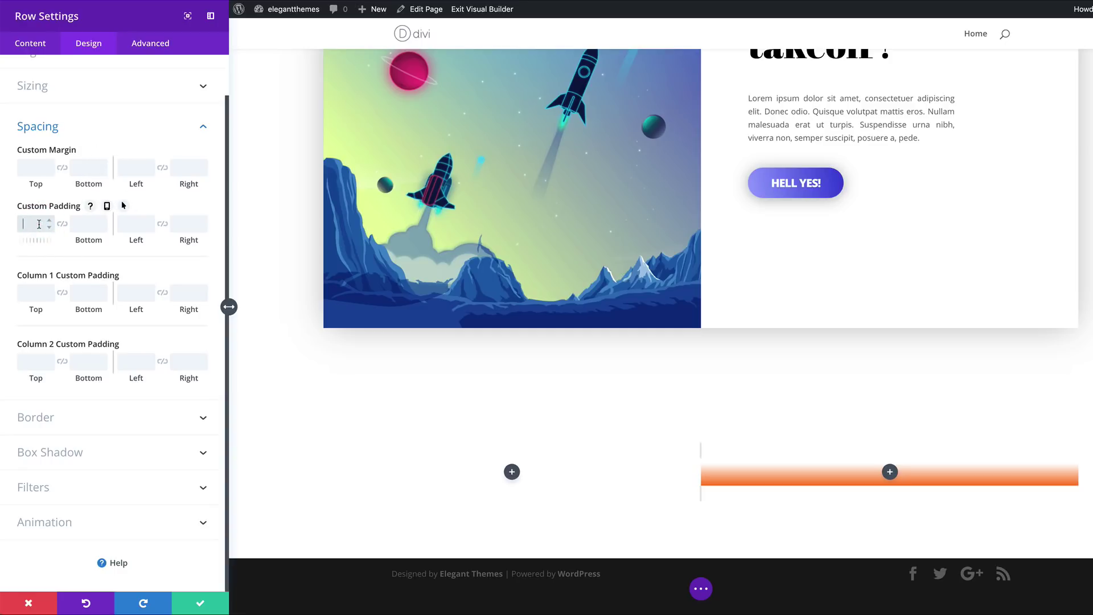
pyautogui.write('0')
pyautogui.click(62, 224)
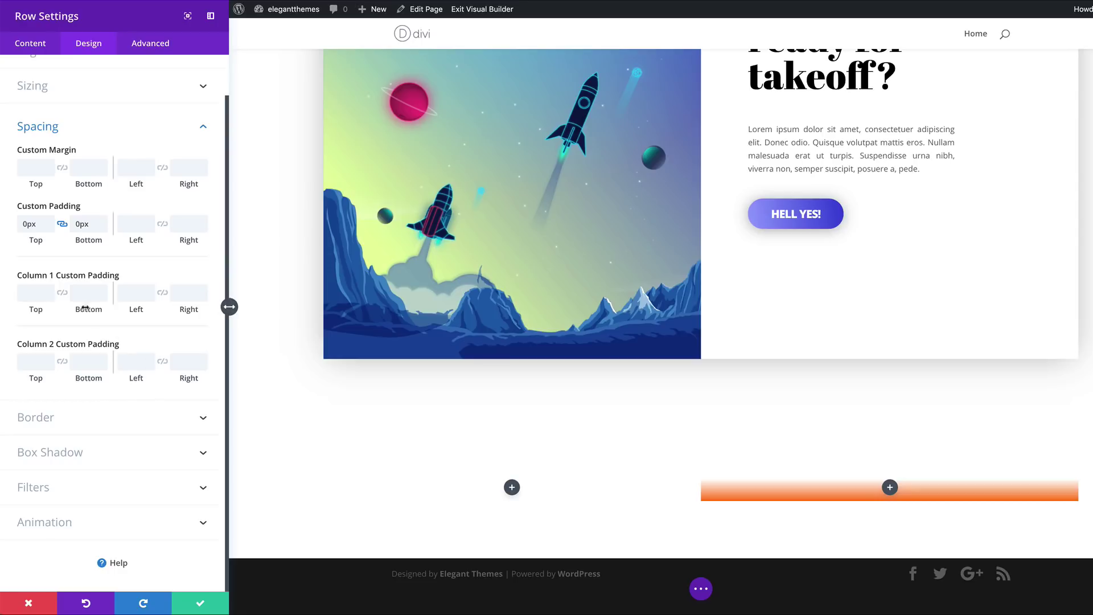
pyautogui.click(33, 295)
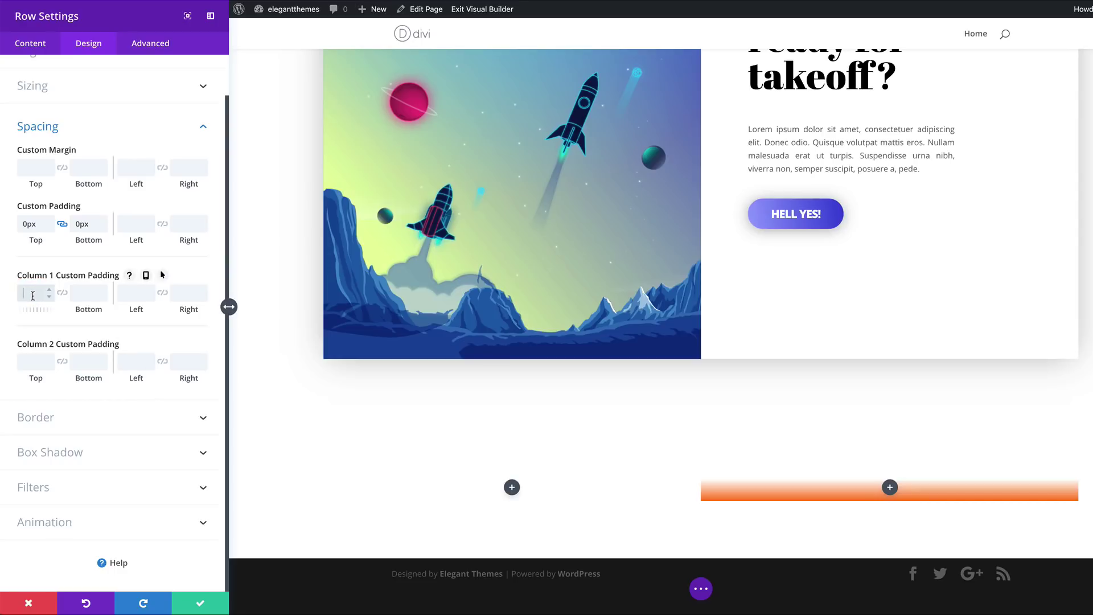
pyautogui.write('6vw')
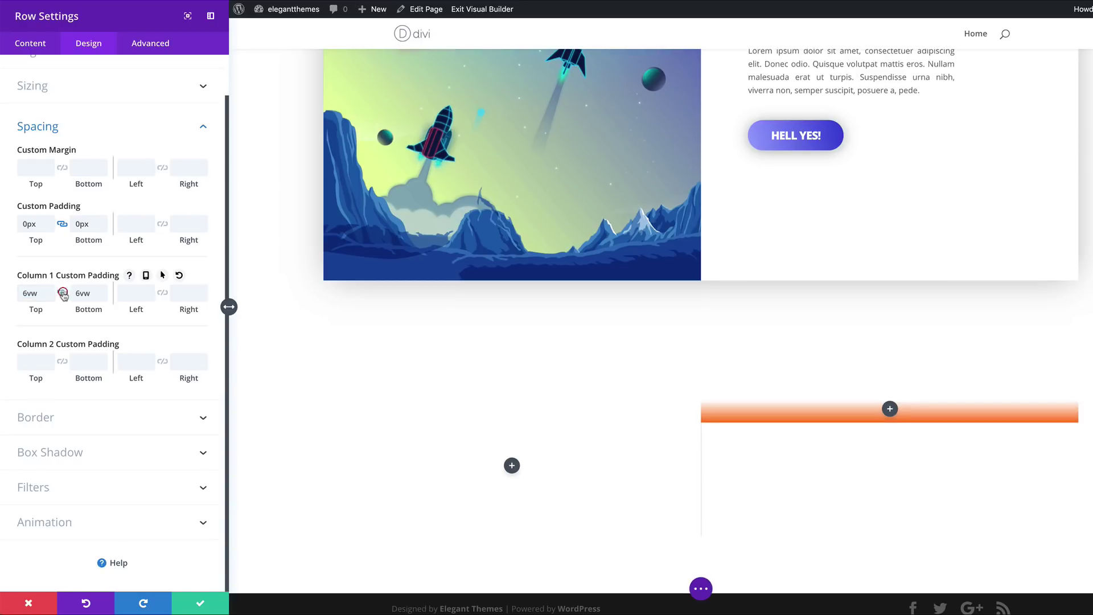
pyautogui.click(63, 294)
pyautogui.click(135, 293)
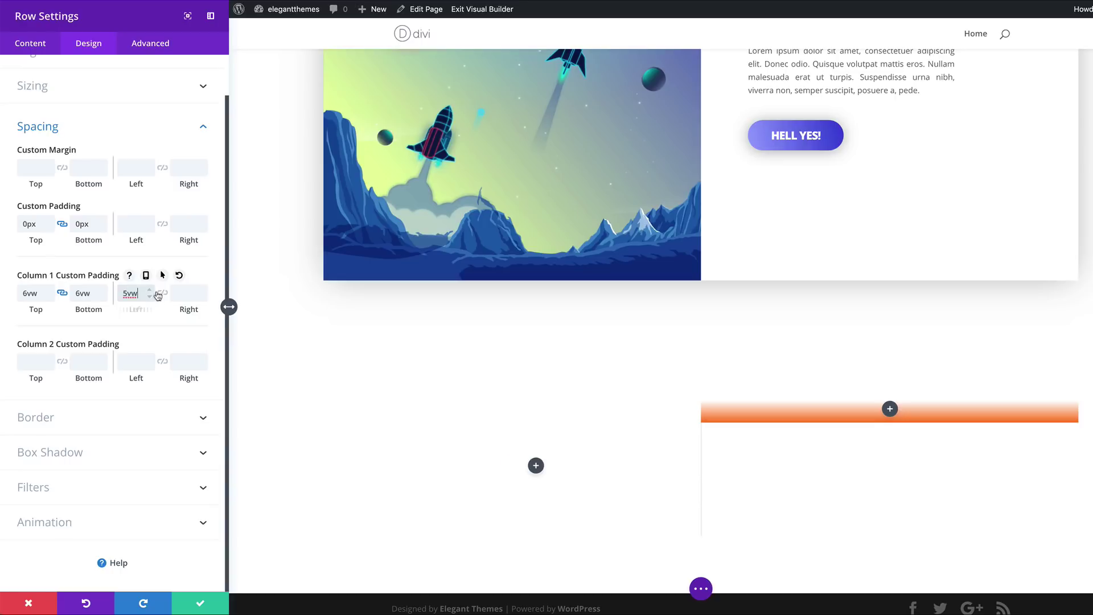
pyautogui.click(162, 293)
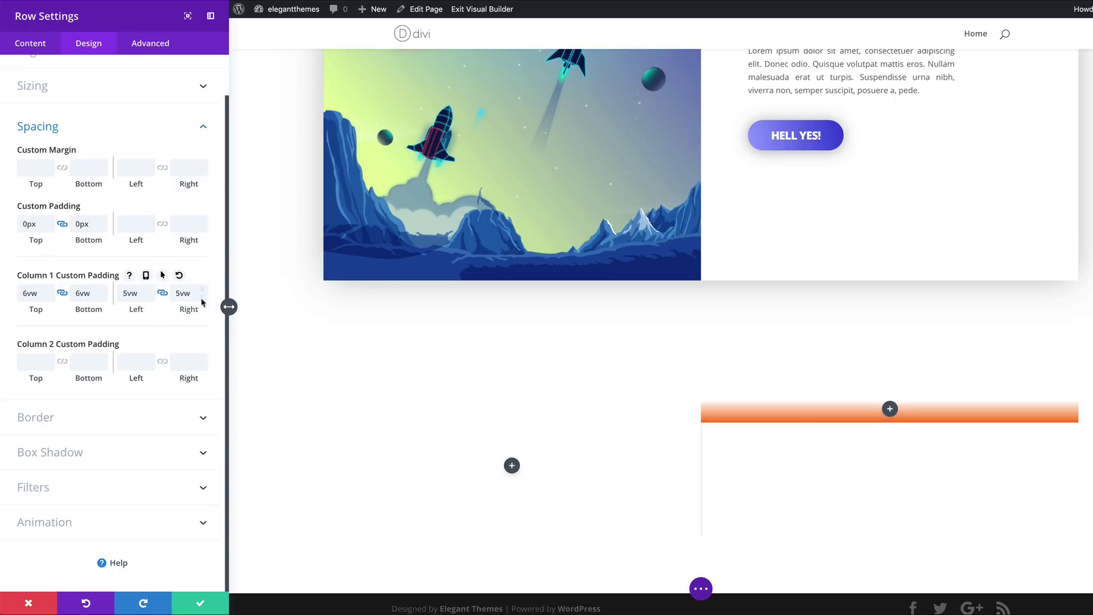
# Give column 1 tablet padding of 120px top/bottom and 80px sides, and 50px sides on phone
pyautogui.click(146, 276)
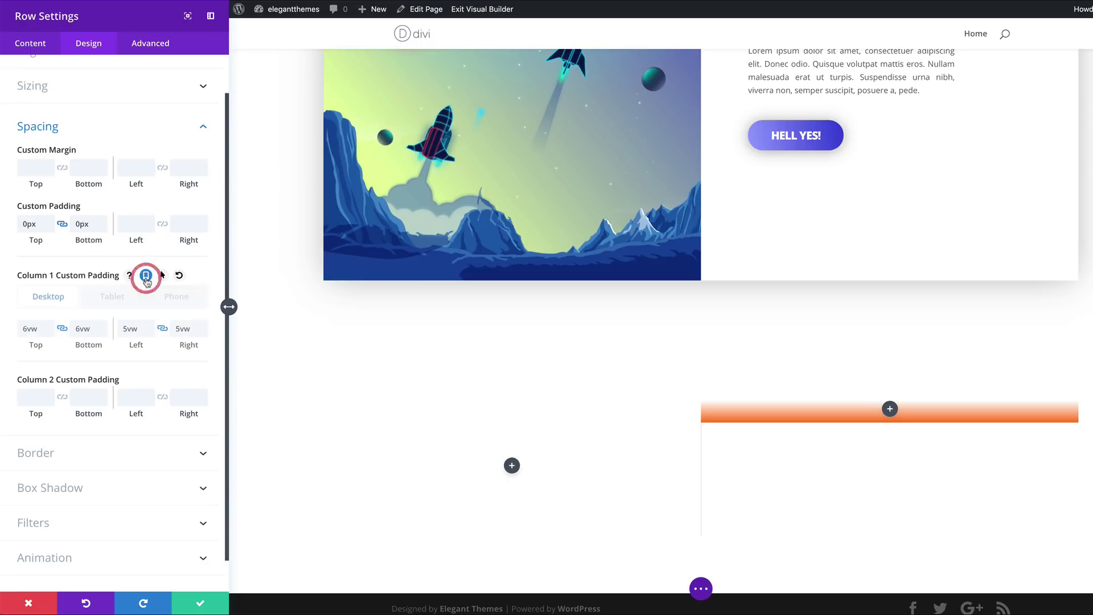
pyautogui.click(107, 300)
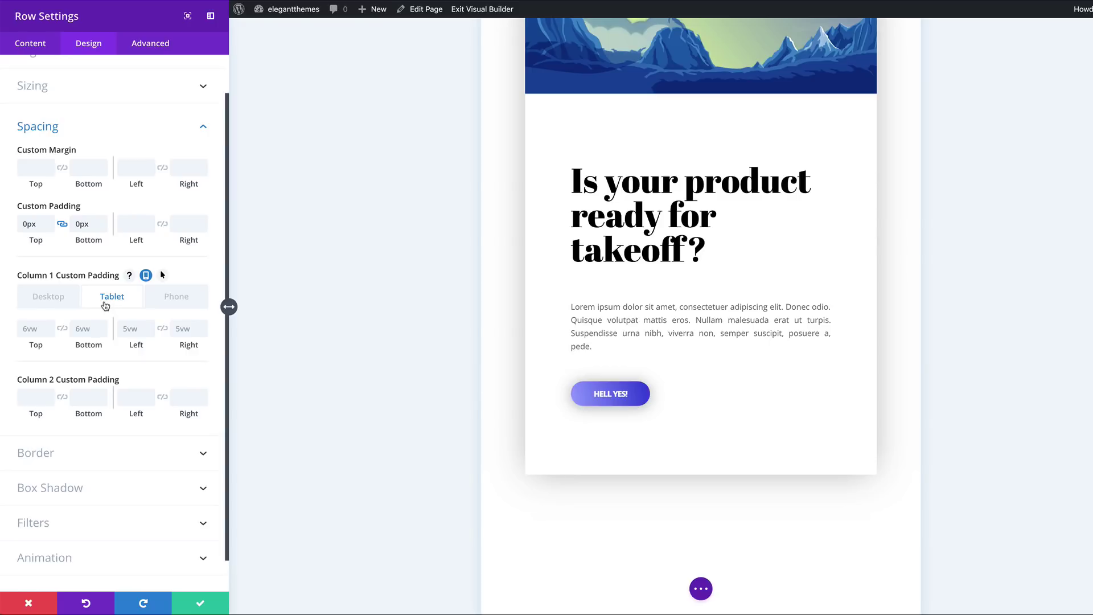
pyautogui.click(35, 327)
pyautogui.write('120px')
pyautogui.click(62, 329)
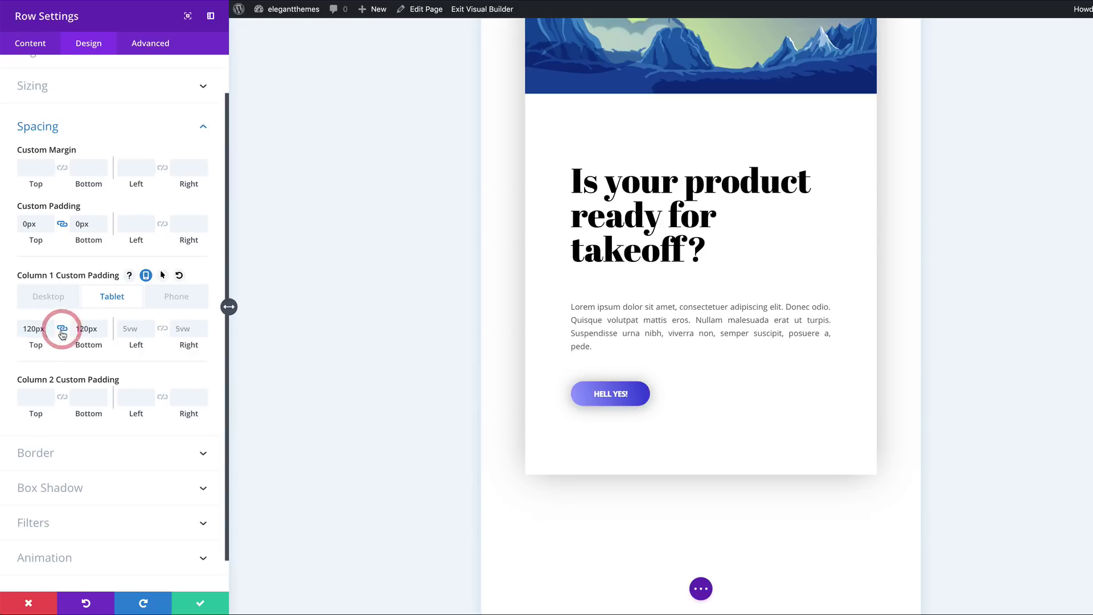
pyautogui.click(133, 335)
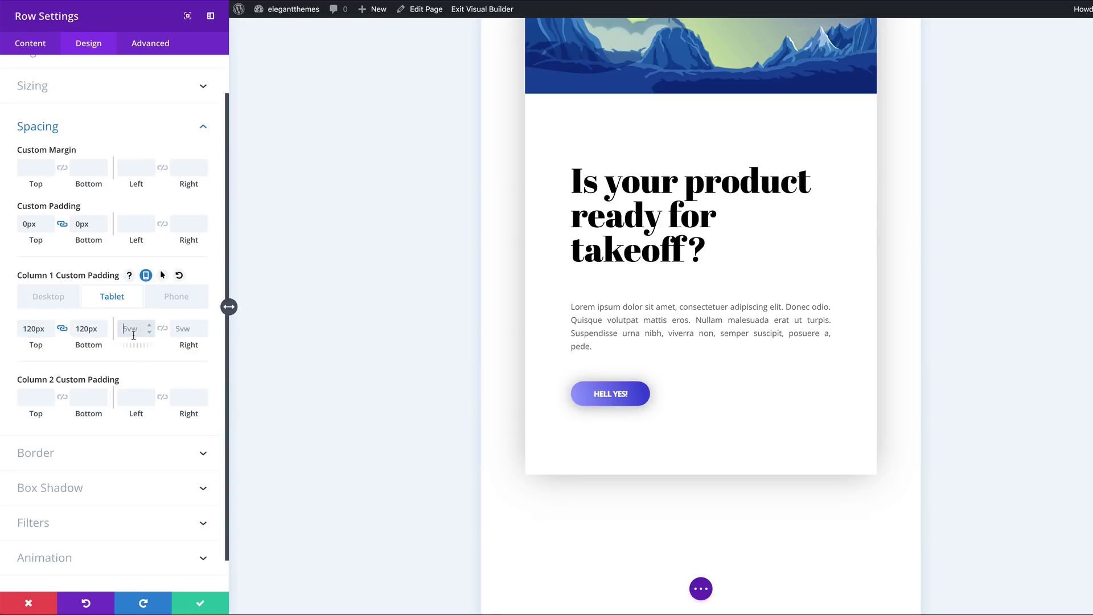
pyautogui.click(182, 303)
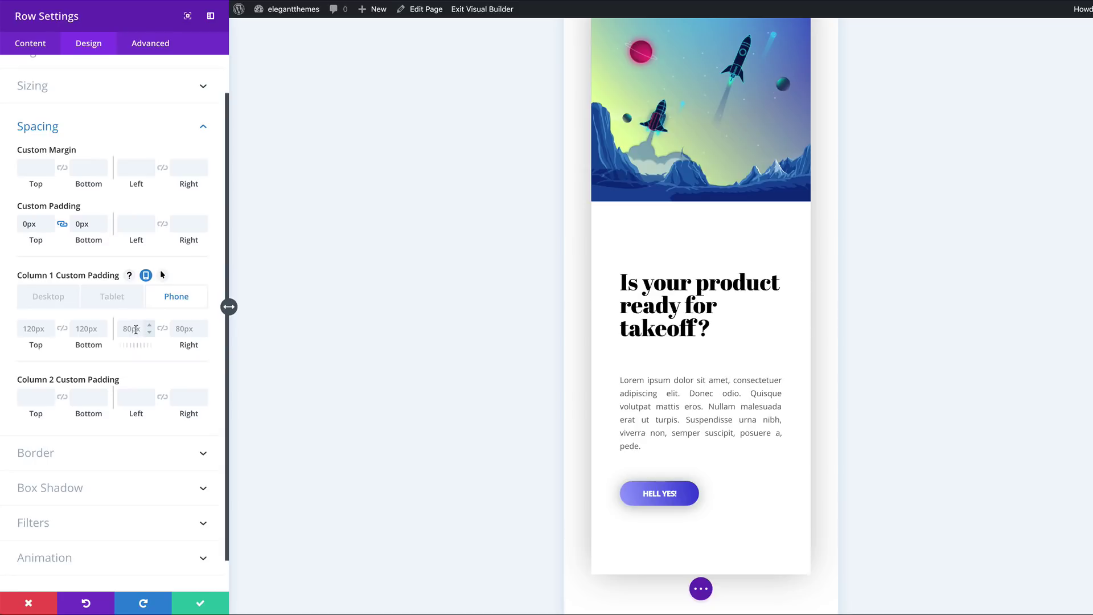
pyautogui.click(29, 306)
pyautogui.scroll(-5, 528, 345)
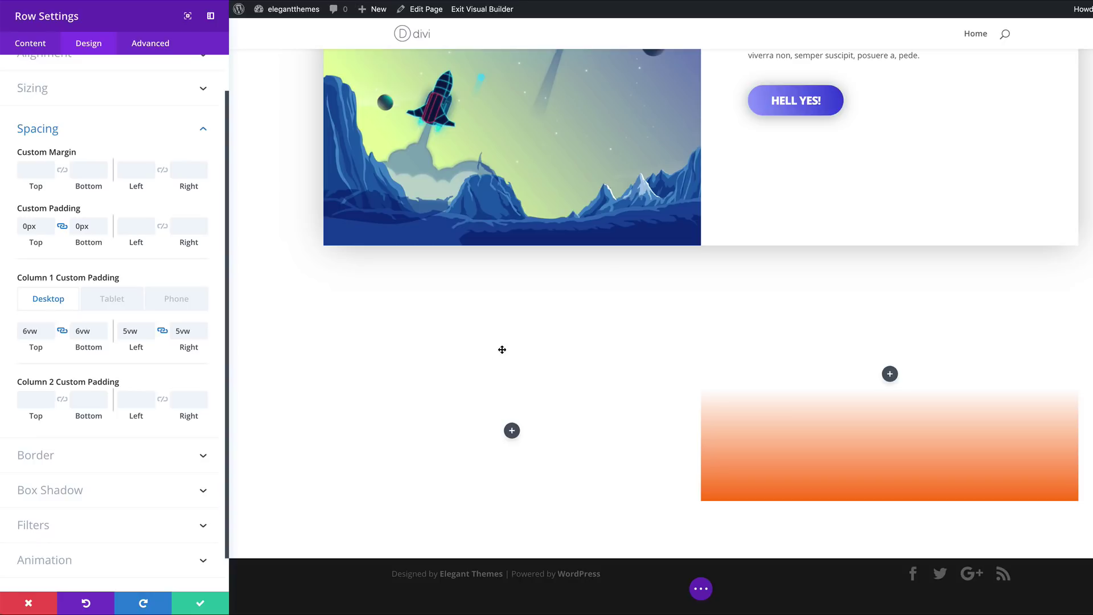
# Give the row the second Box Shadow preset with 100px blur and -10px spread
pyautogui.click(89, 490)
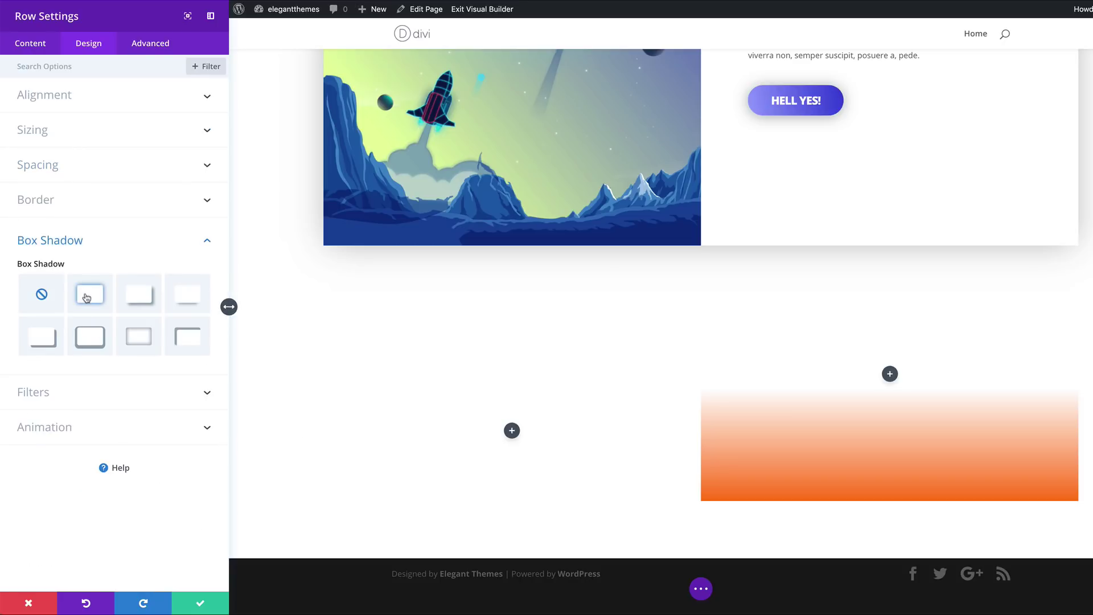
pyautogui.click(88, 299)
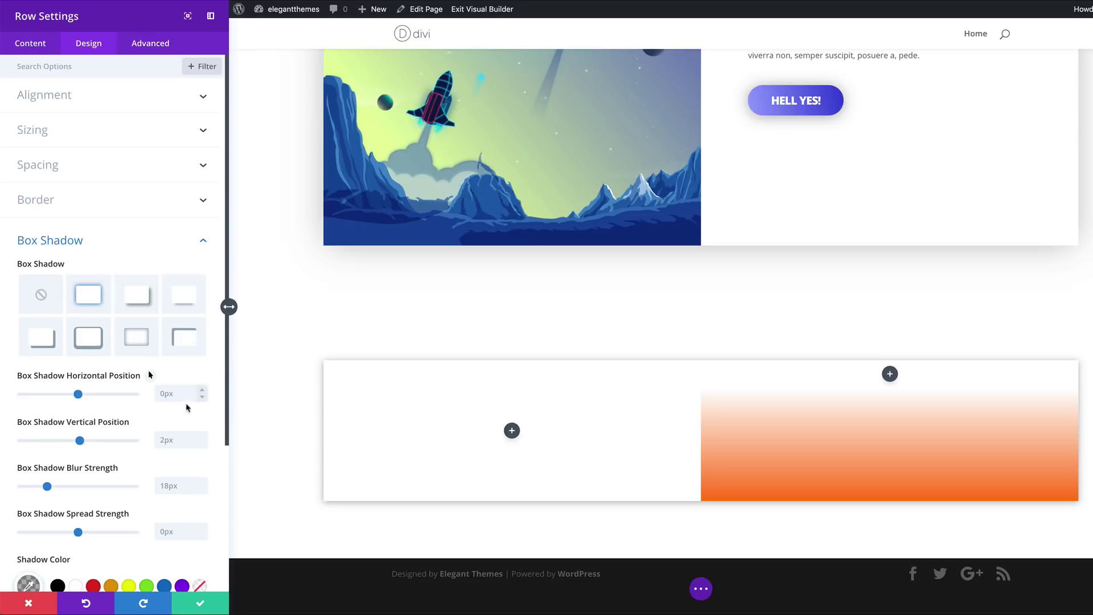
pyautogui.scroll(-2, 186, 418)
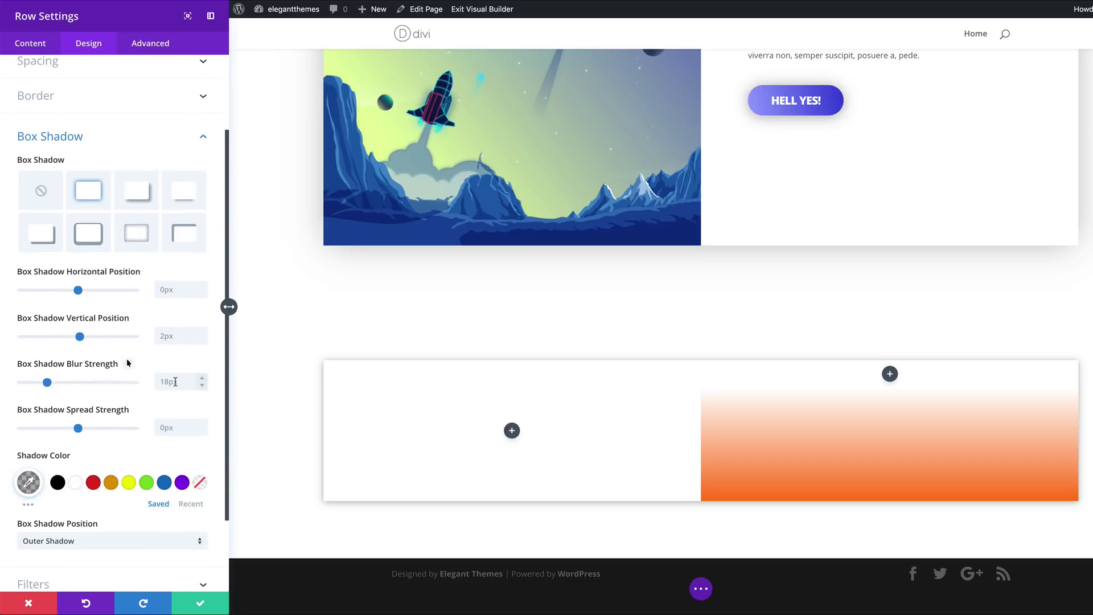
pyautogui.doubleClick(175, 382)
pyautogui.write('100')
pyautogui.click(176, 430)
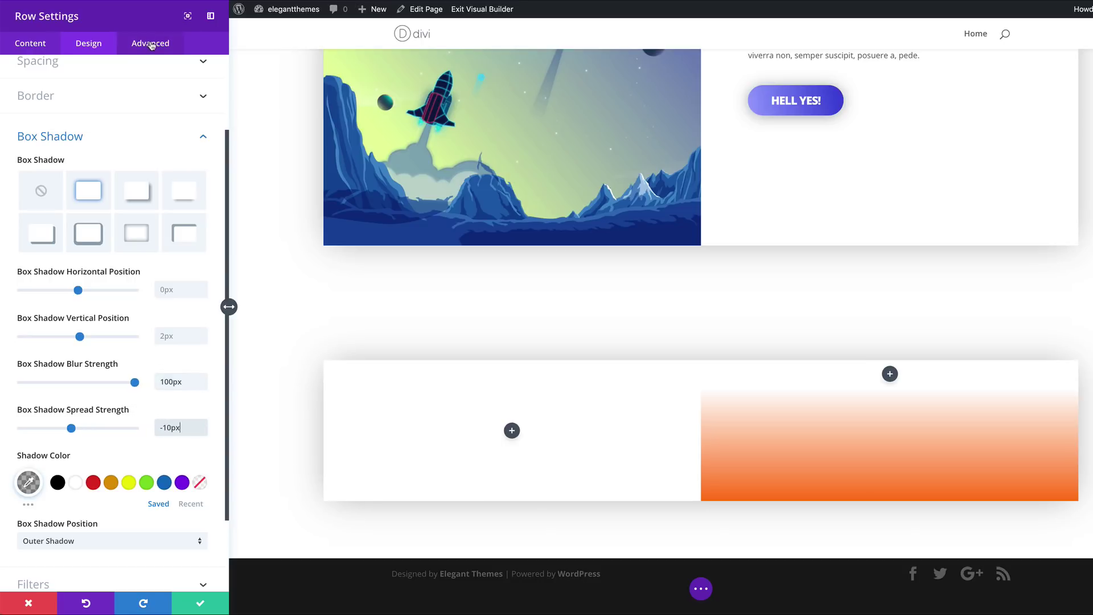
# Set the row's transition duration to 1100ms and save the row settings
pyautogui.click(150, 42)
pyautogui.click(64, 201)
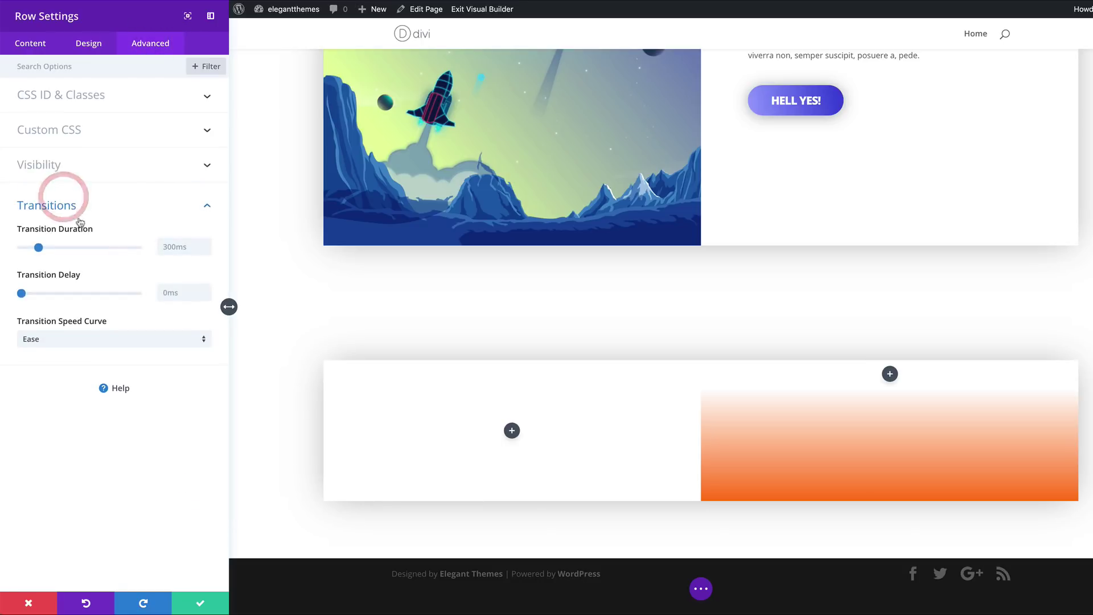
pyautogui.click(176, 246)
pyautogui.write('1')
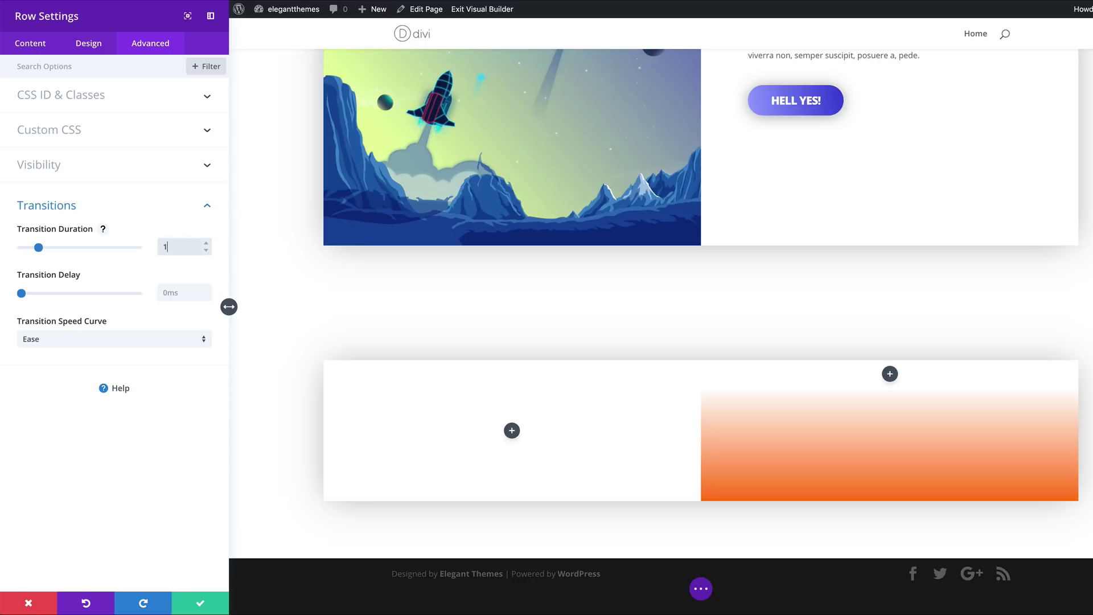
pyautogui.write('100ms')
pyautogui.click(200, 603)
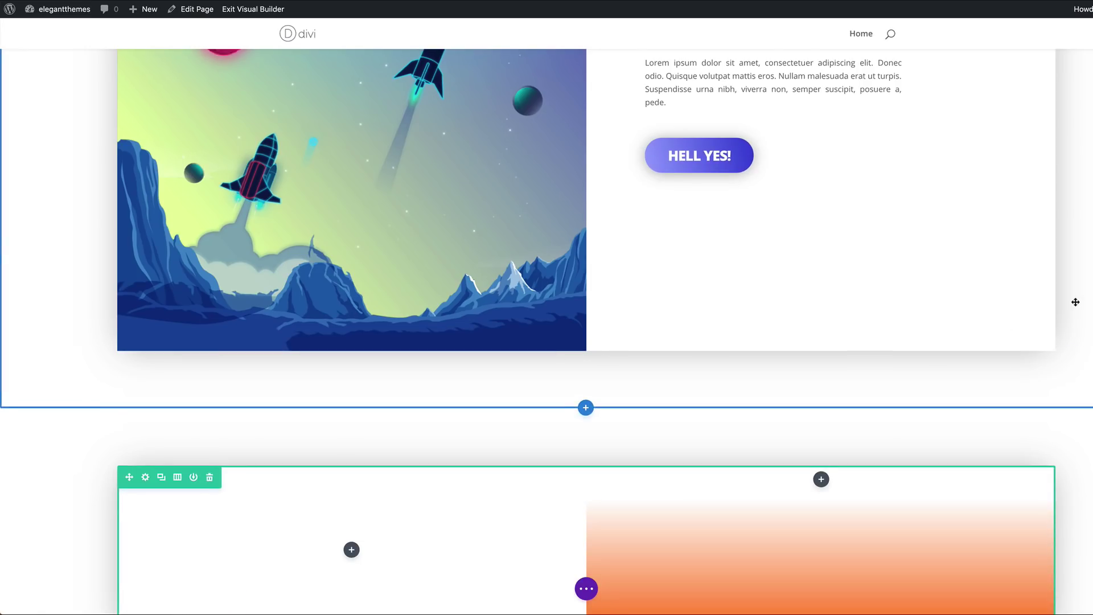
pyautogui.scroll(5, 1073, 300)
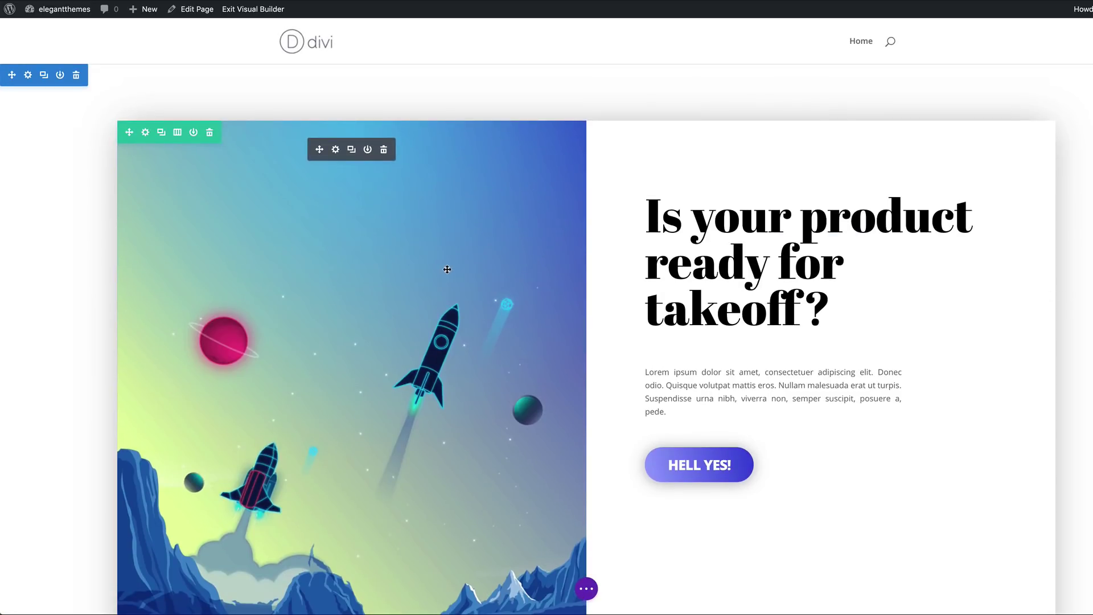
pyautogui.scroll(-2, 433, 256)
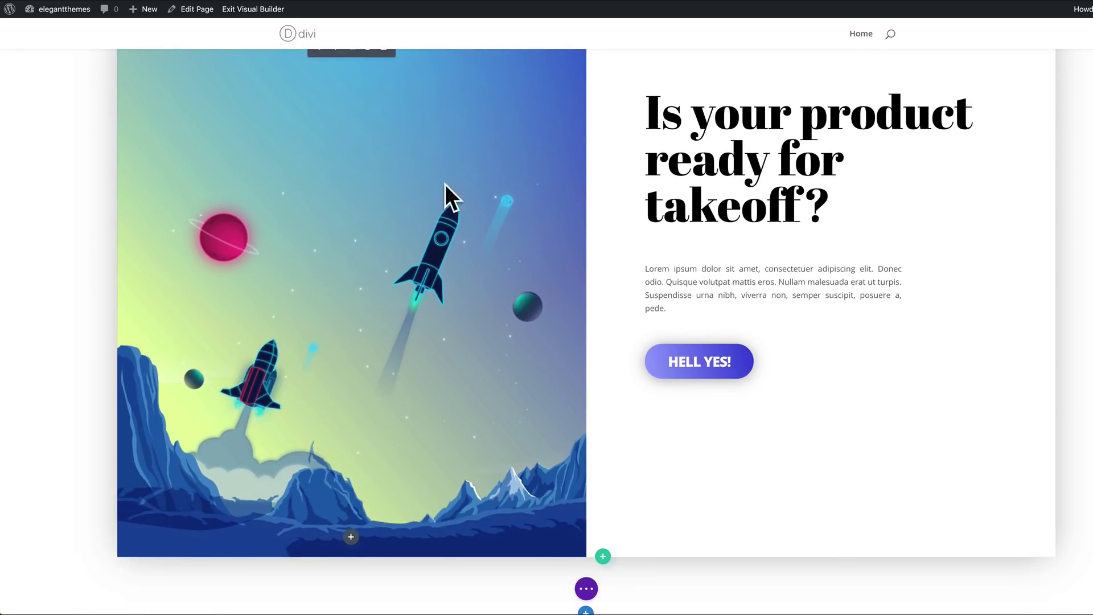
pyautogui.scroll(2, 543, 220)
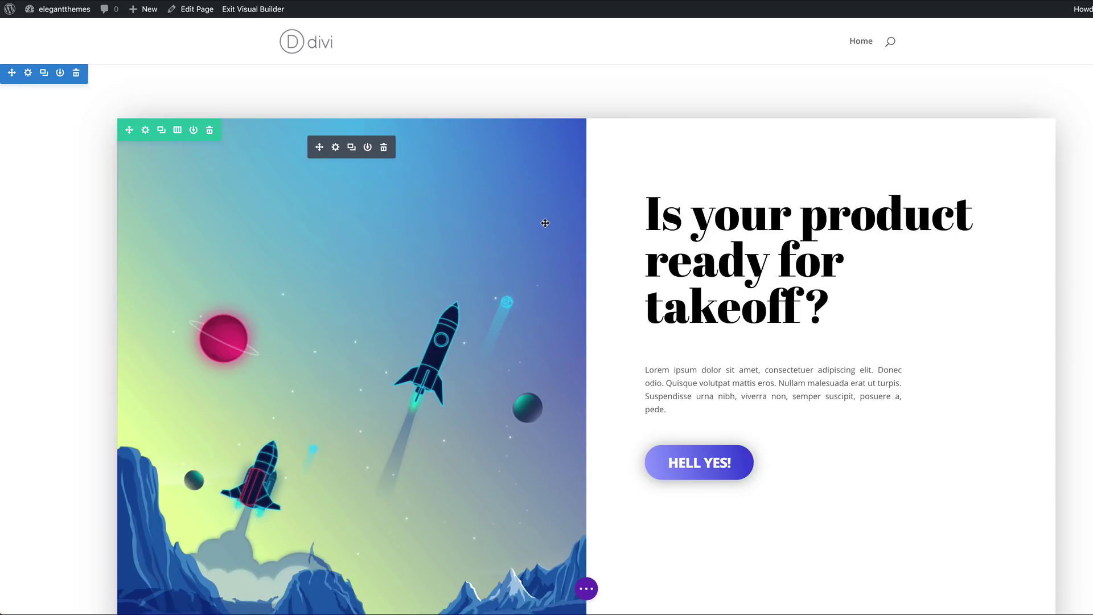
pyautogui.scroll(-1, 544, 223)
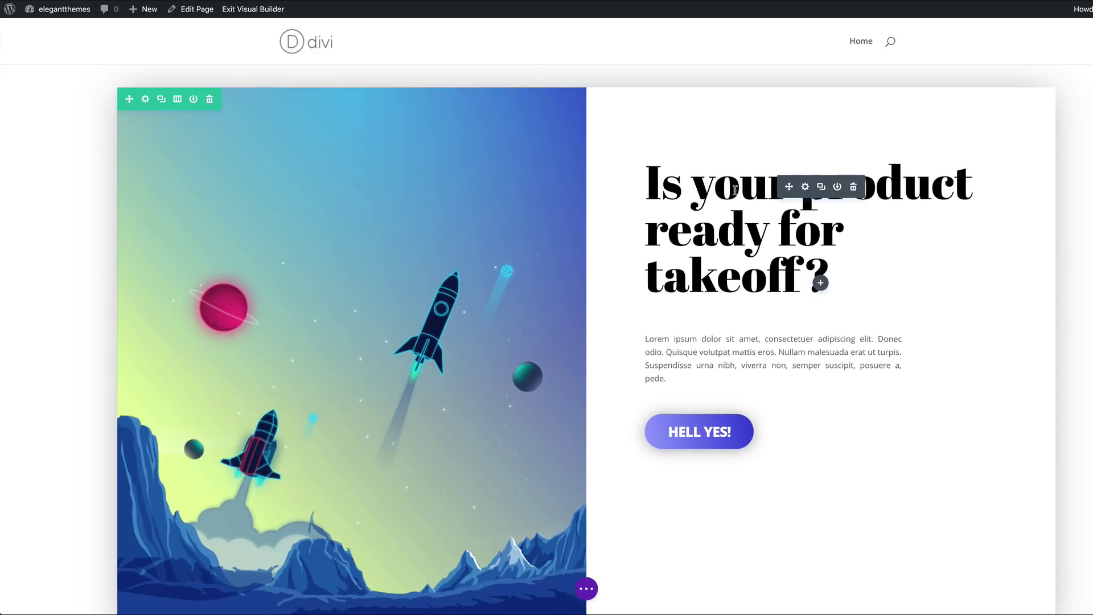
# Multi-select the hero's takeoff heading, Lorem ipsum text and HELL YES! button modules
pyautogui.scroll(-7, 746, 310)
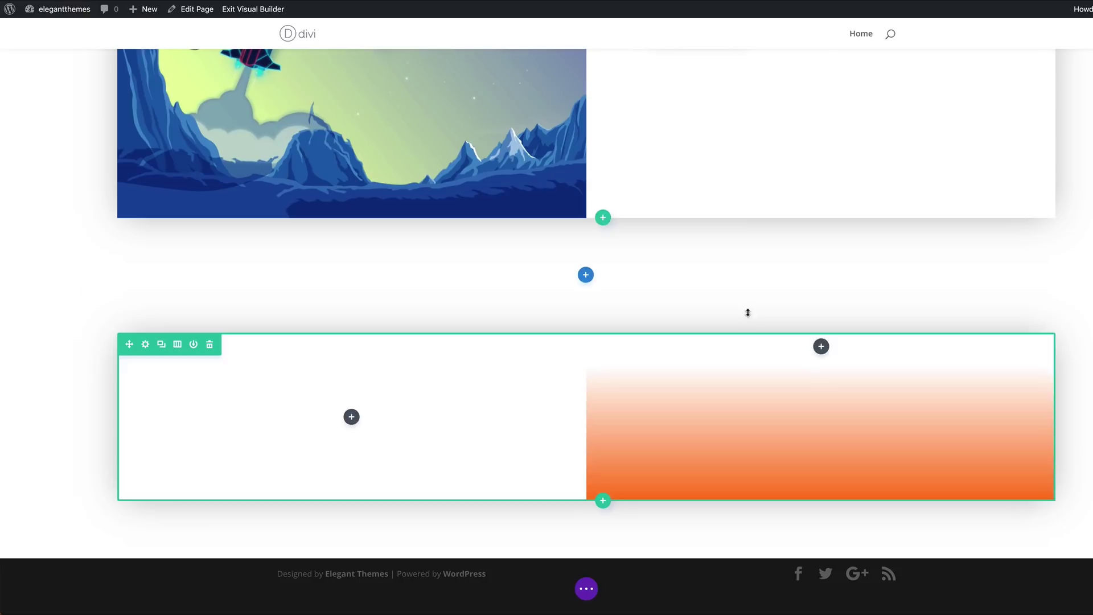
pyautogui.scroll(5, 632, 243)
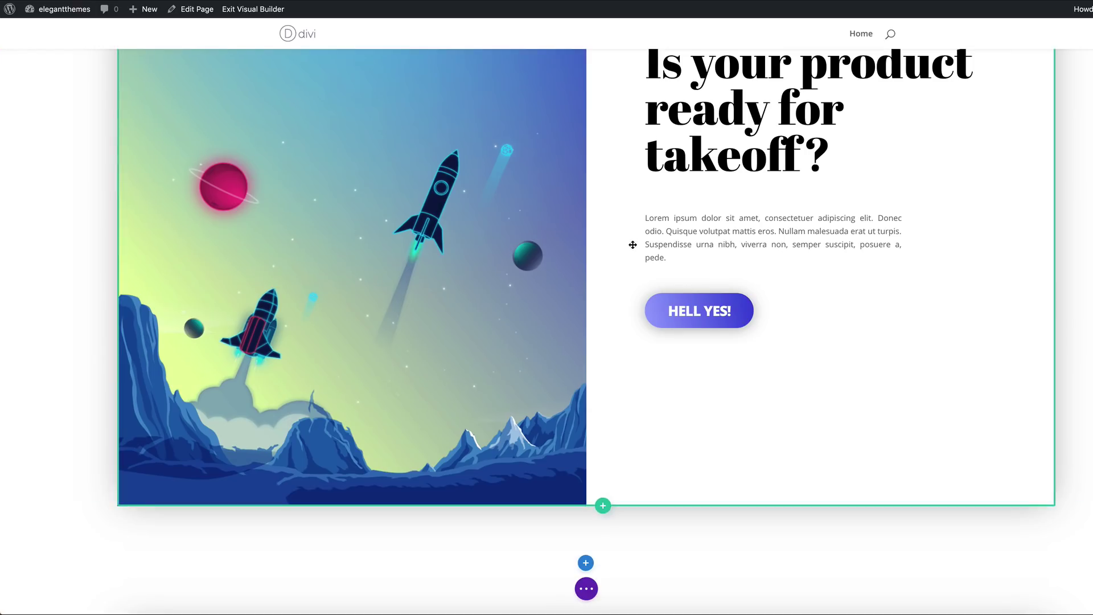
pyautogui.scroll(3, 632, 243)
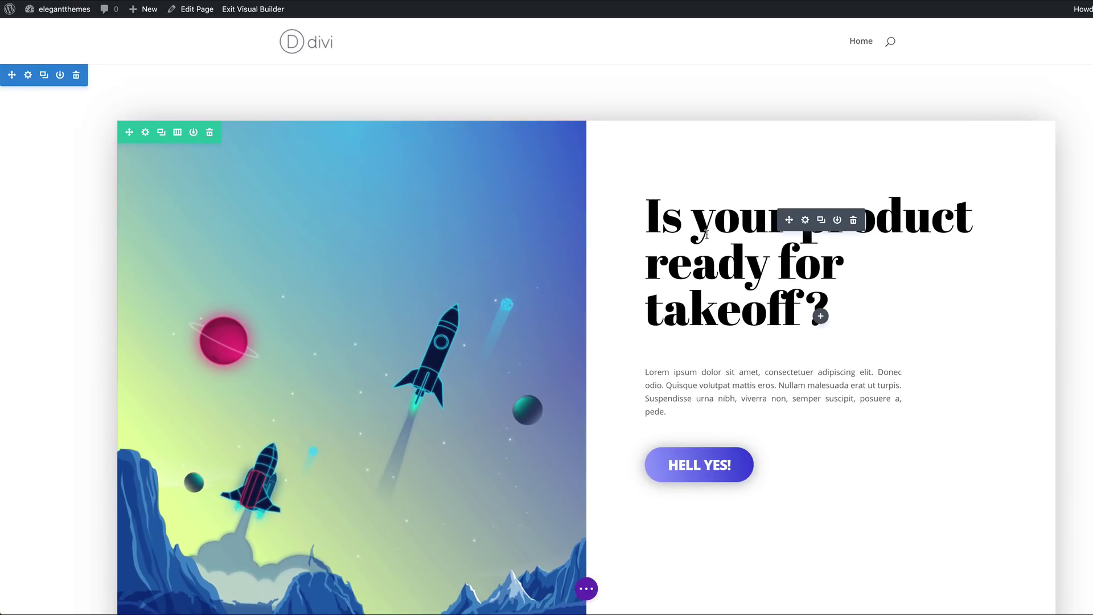
pyautogui.click(741, 226)
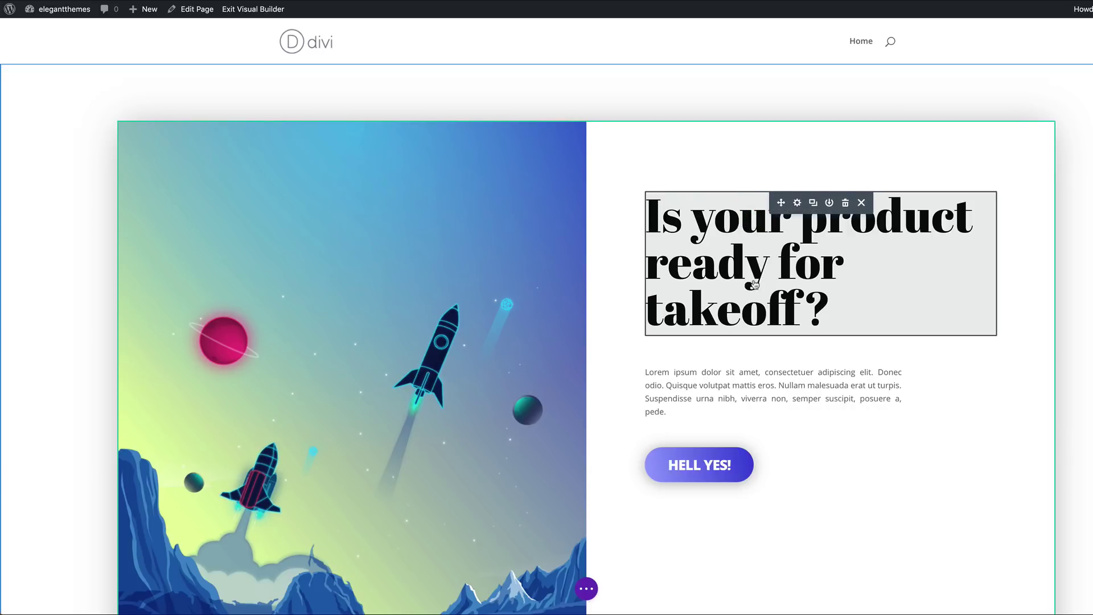
pyautogui.click(653, 377)
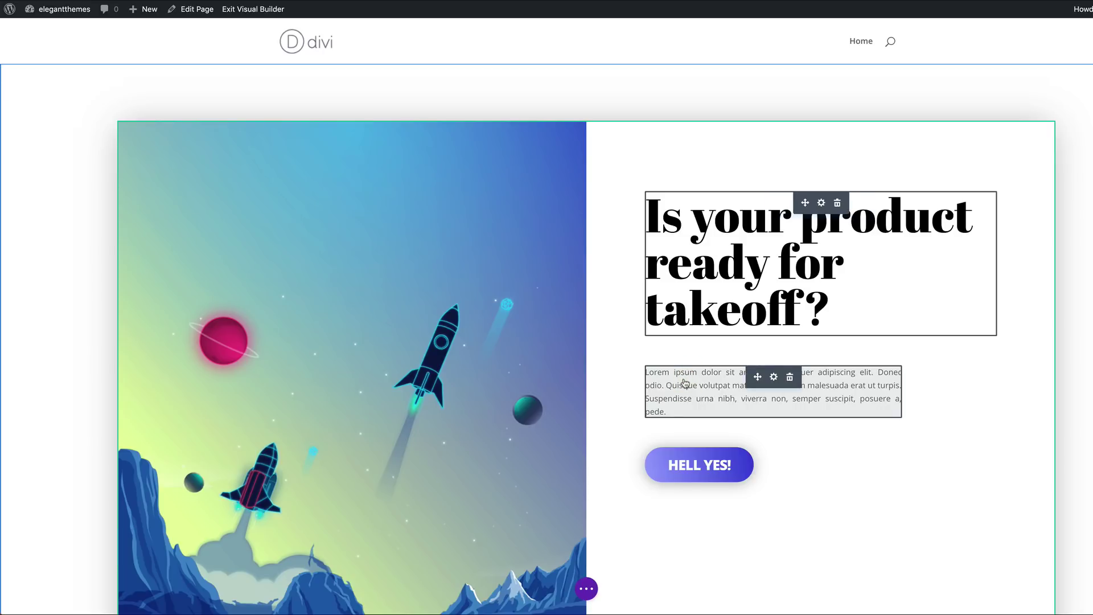
pyautogui.click(736, 466)
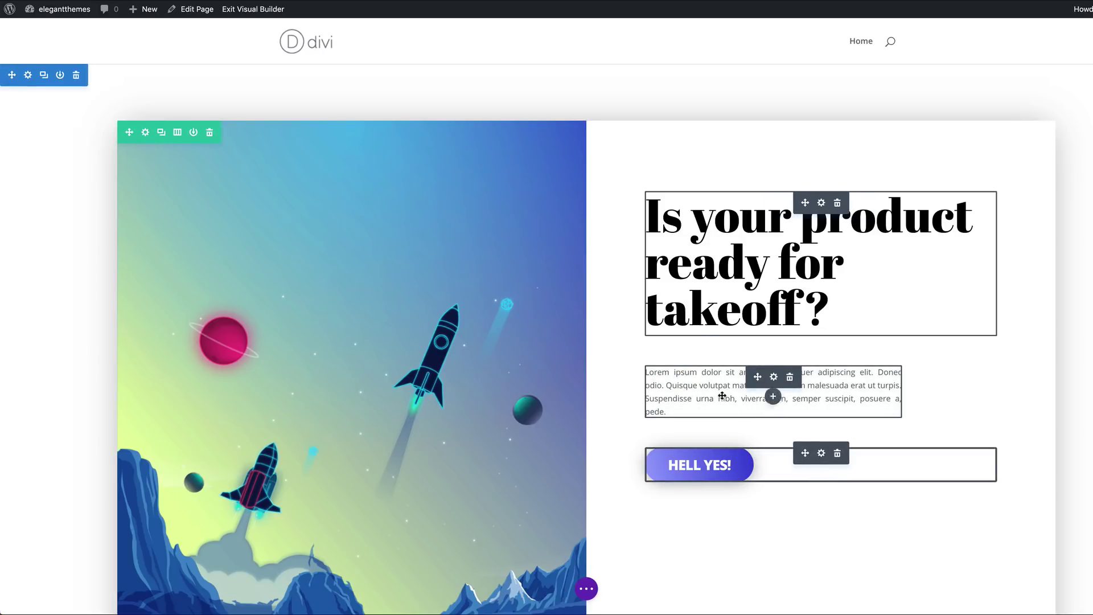
pyautogui.scroll(-3, 700, 370)
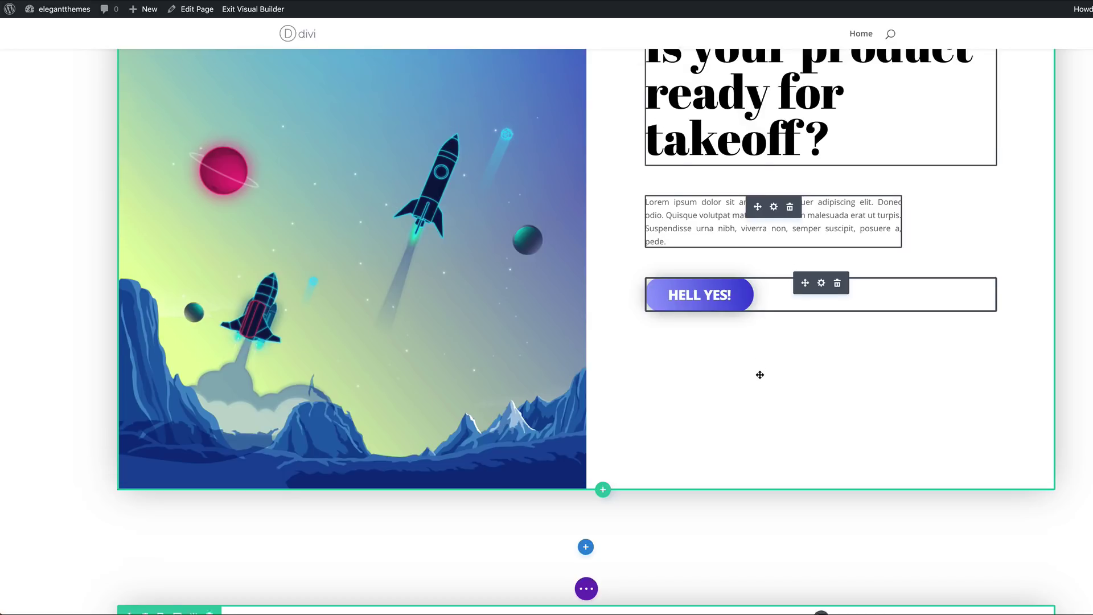
pyautogui.scroll(-5, 759, 373)
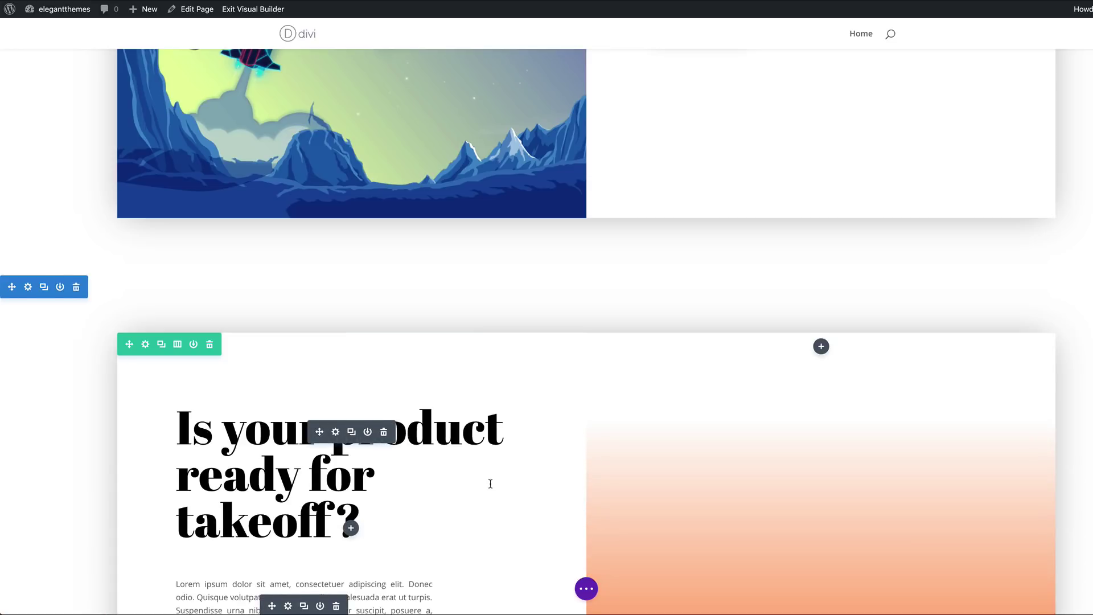
# Change the copied heading to 'Moving mountains overnight' and open the HELL YES! button's settings
pyautogui.scroll(-3, 491, 483)
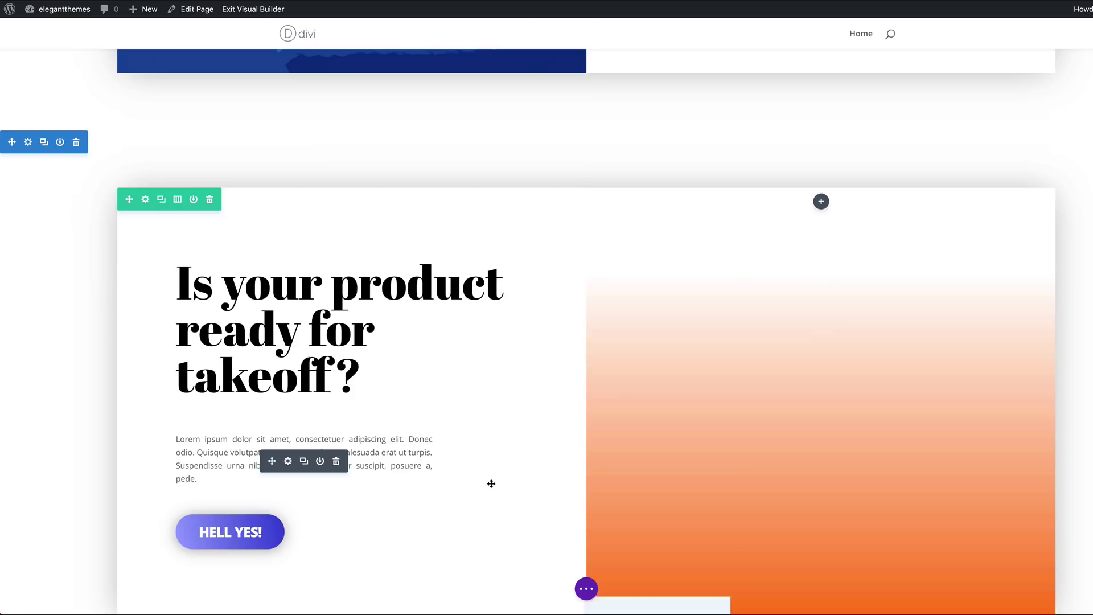
pyautogui.click(46, 328)
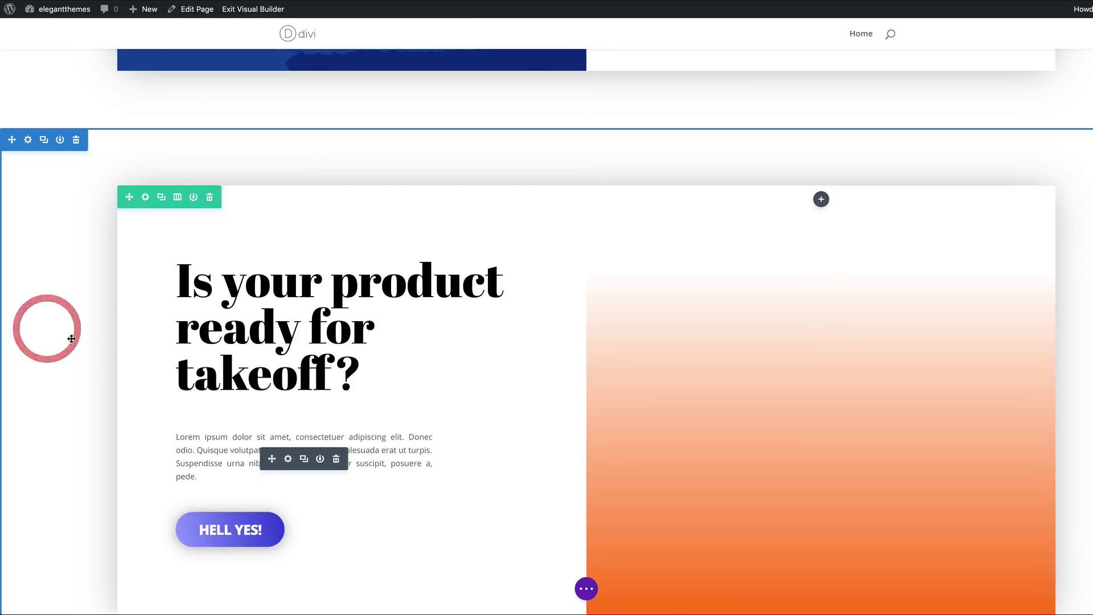
pyautogui.scroll(-2, 71, 338)
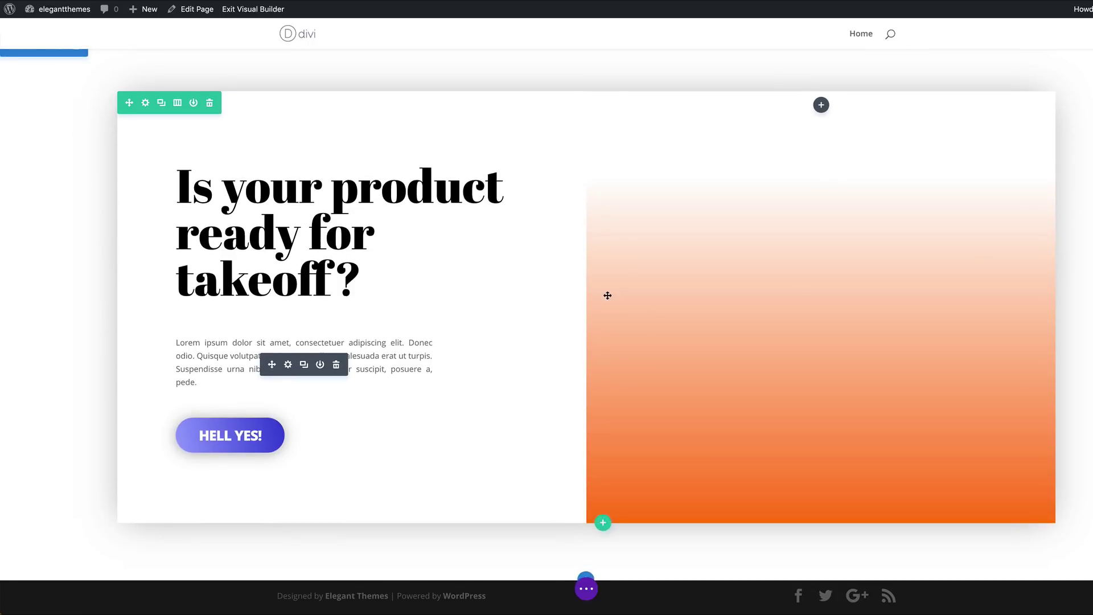
pyautogui.click(255, 197)
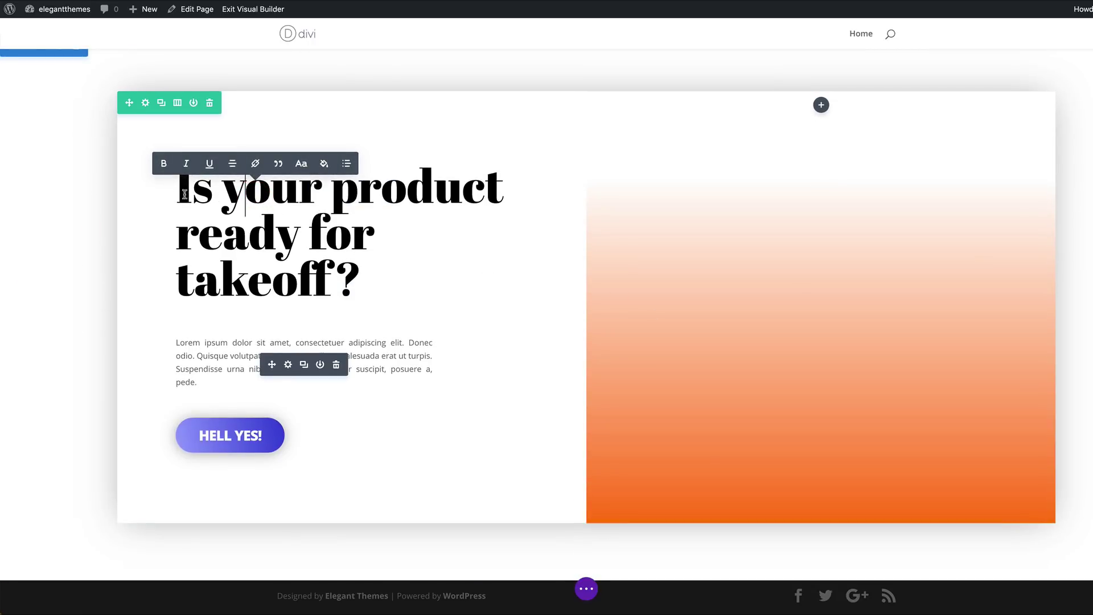
pyautogui.moveTo(177, 190); pyautogui.dragTo(342, 285)
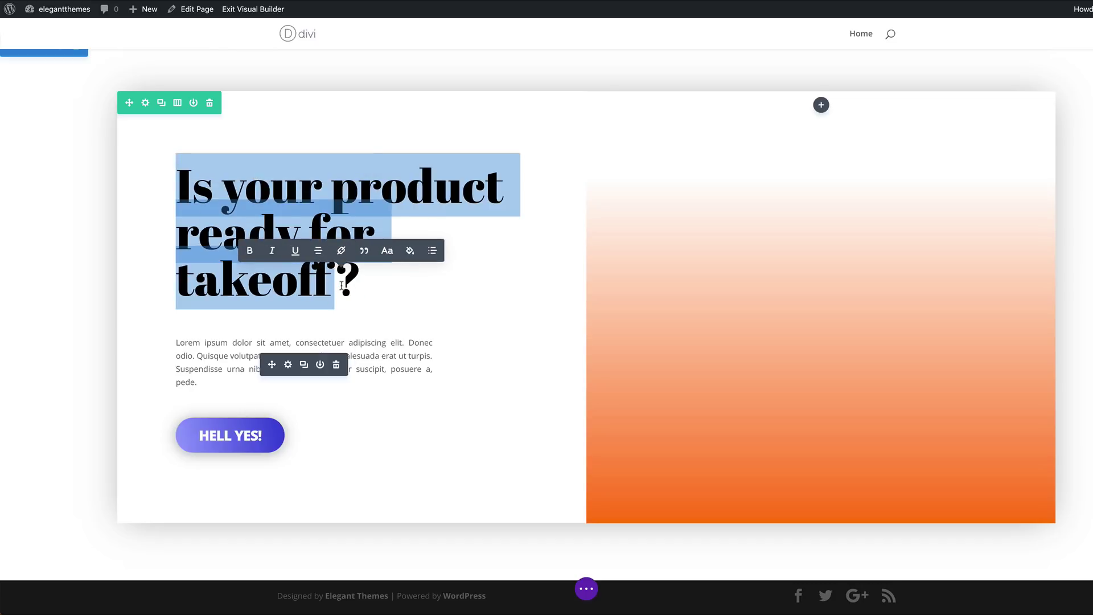
pyautogui.write('Moving mountains overnight')
pyautogui.click(383, 443)
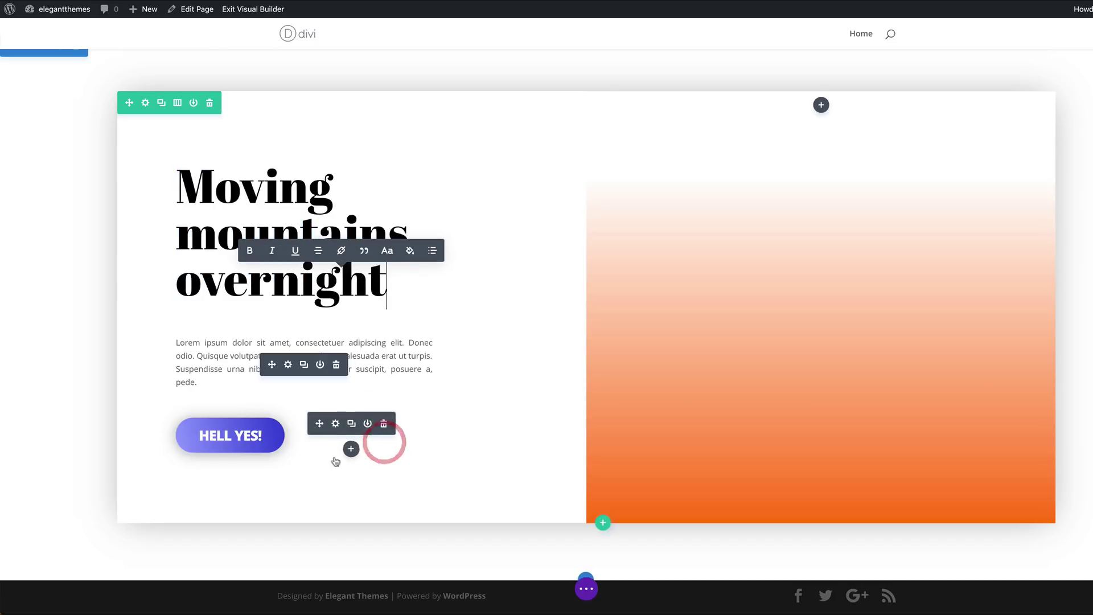
pyautogui.click(336, 424)
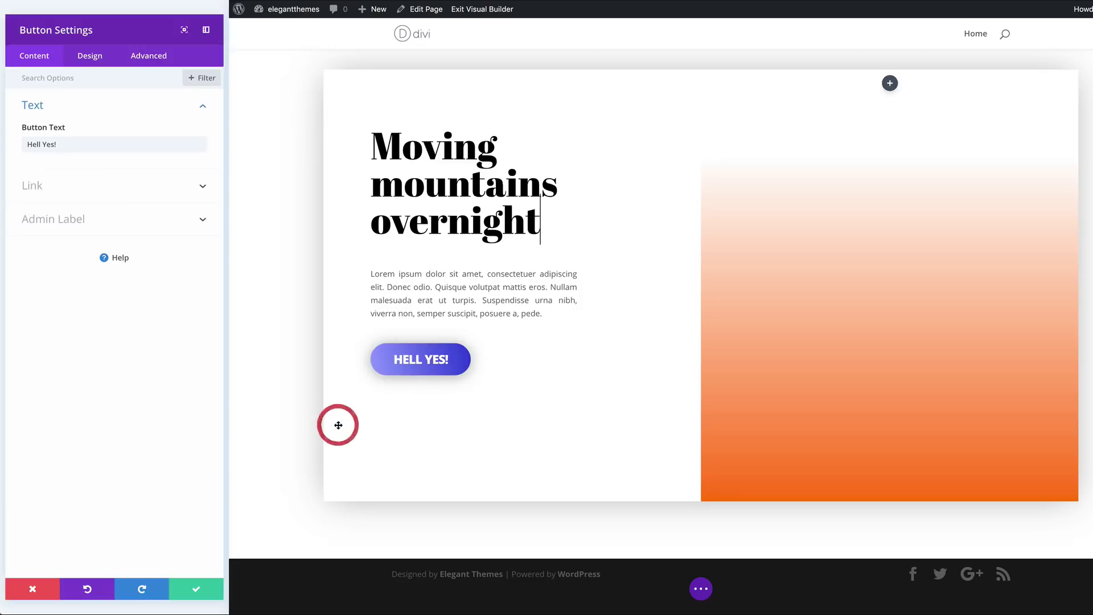
# Set the HELL YES! button's first gradient colour to red
pyautogui.click(95, 48)
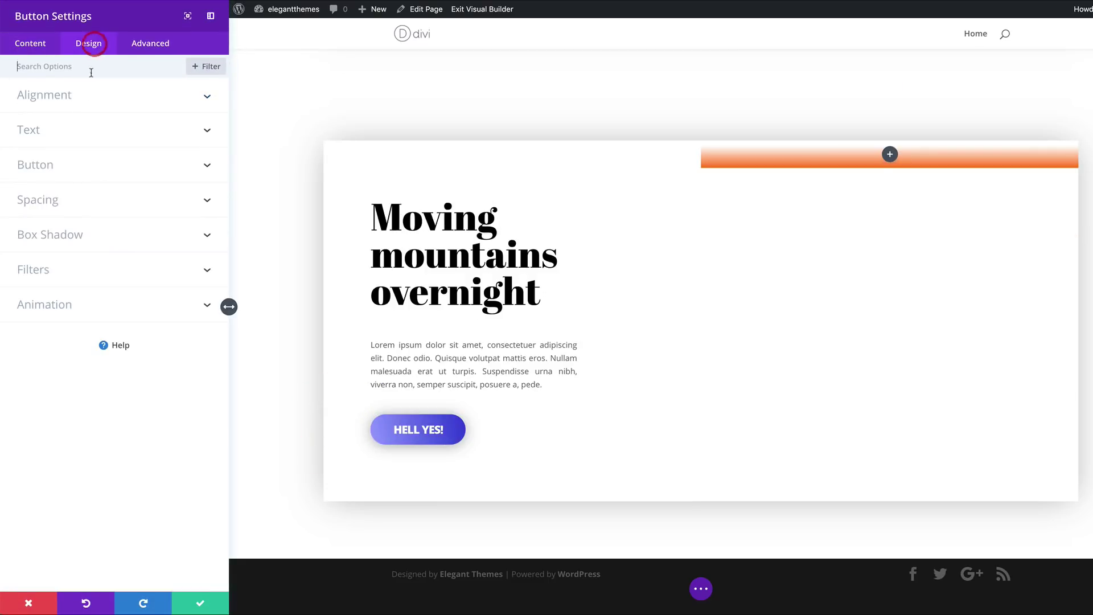
pyautogui.click(55, 171)
pyautogui.scroll(-1, 86, 285)
pyautogui.scroll(-3, 107, 370)
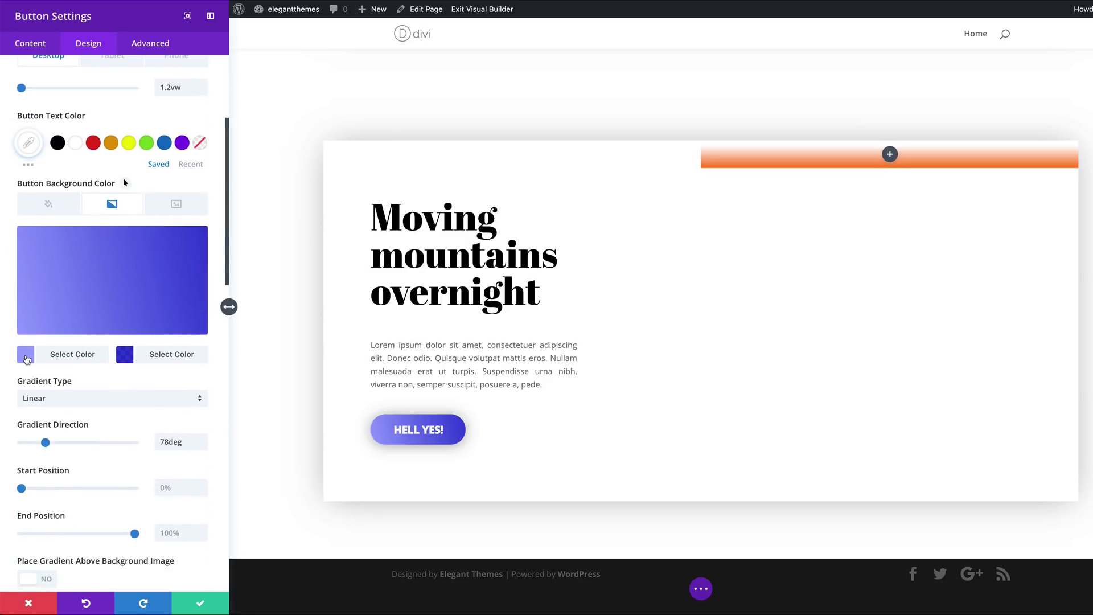
pyautogui.click(26, 356)
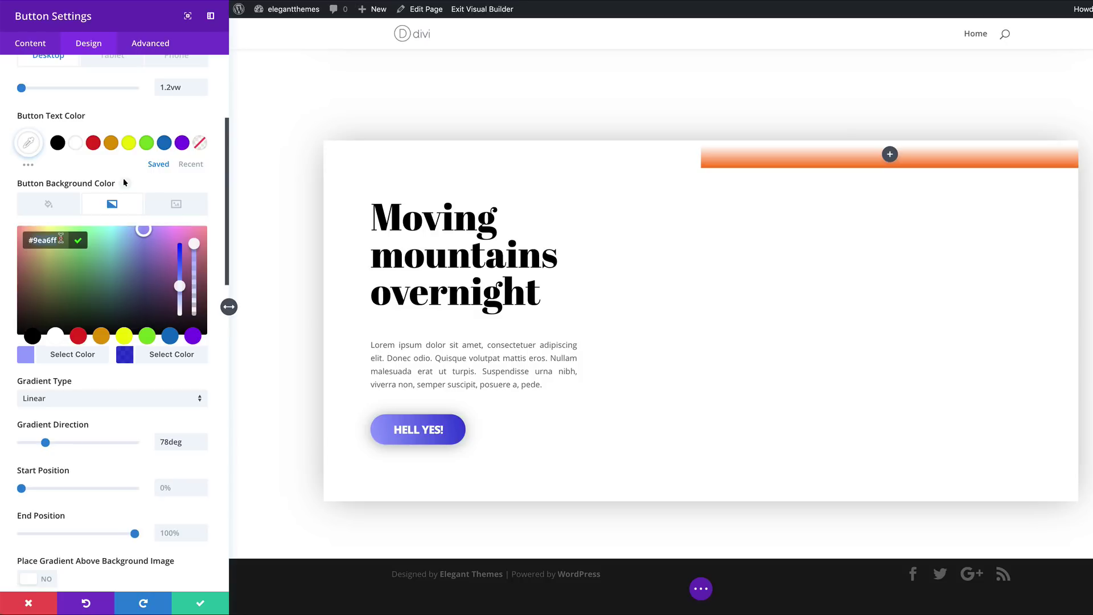
pyautogui.doubleClick(61, 240)
pyautogui.hotkey('ctrl', 'v')
# Set the button's second gradient colour to #0066ff and save the button
pyautogui.click(124, 354)
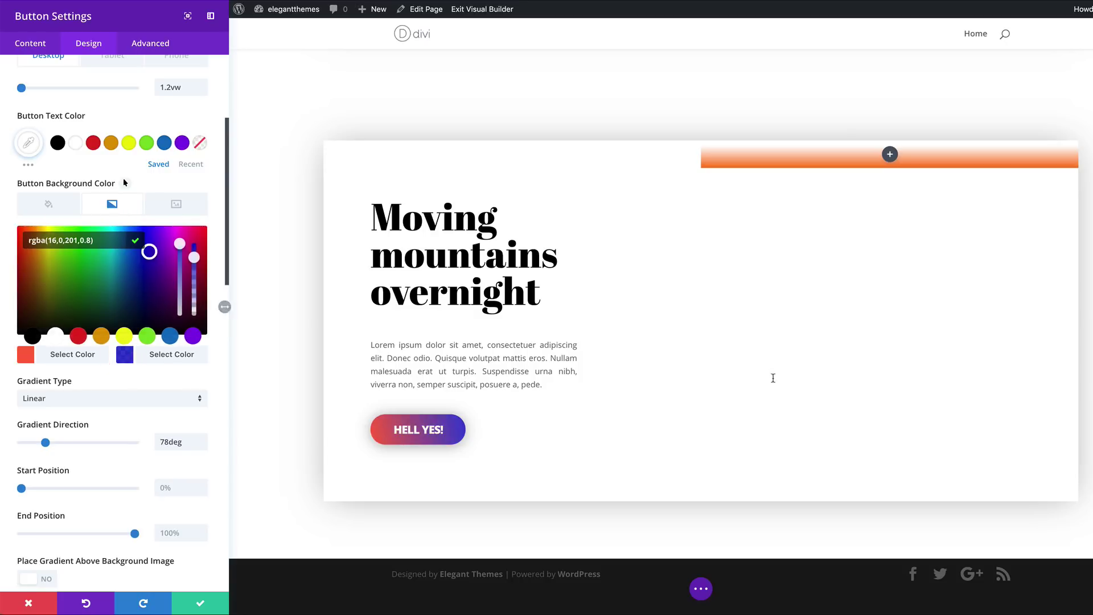
pyautogui.doubleClick(60, 240)
pyautogui.write('#0066ff')
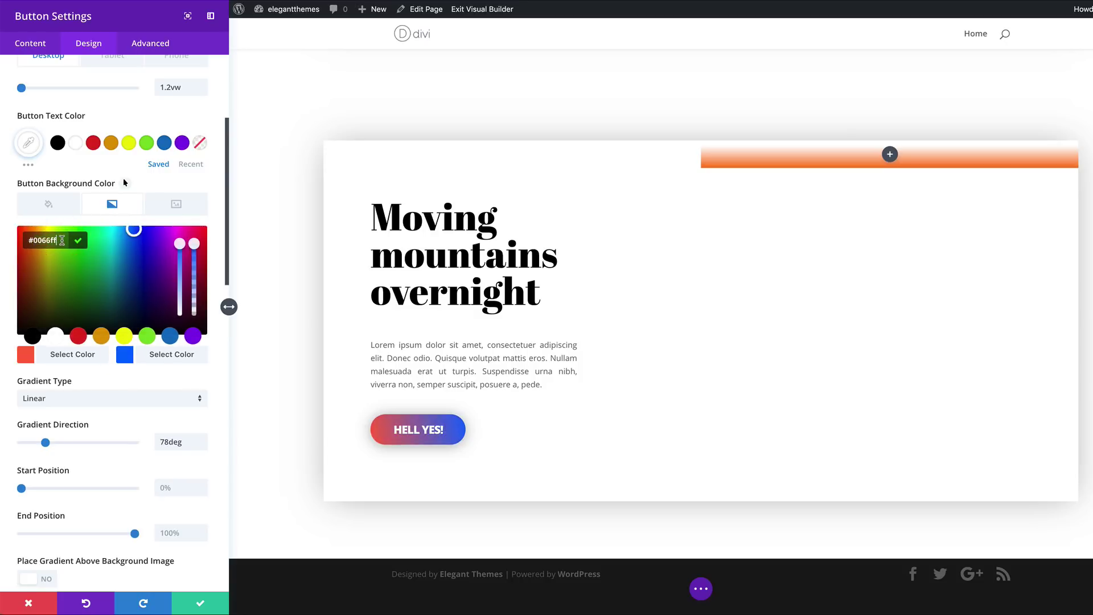
pyautogui.click(170, 442)
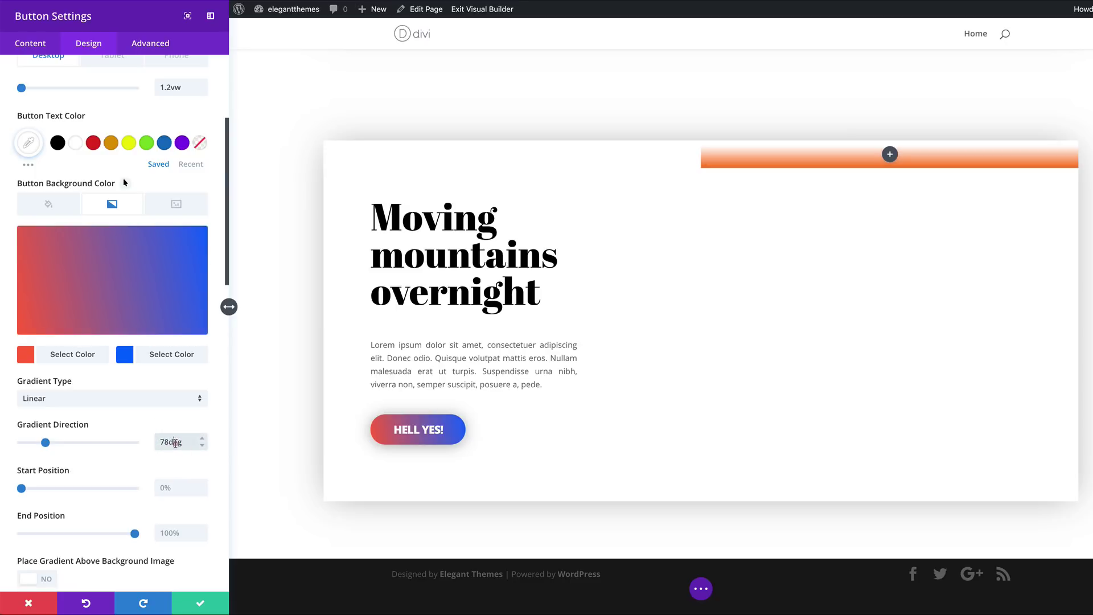
pyautogui.click(174, 442)
pyautogui.click(199, 603)
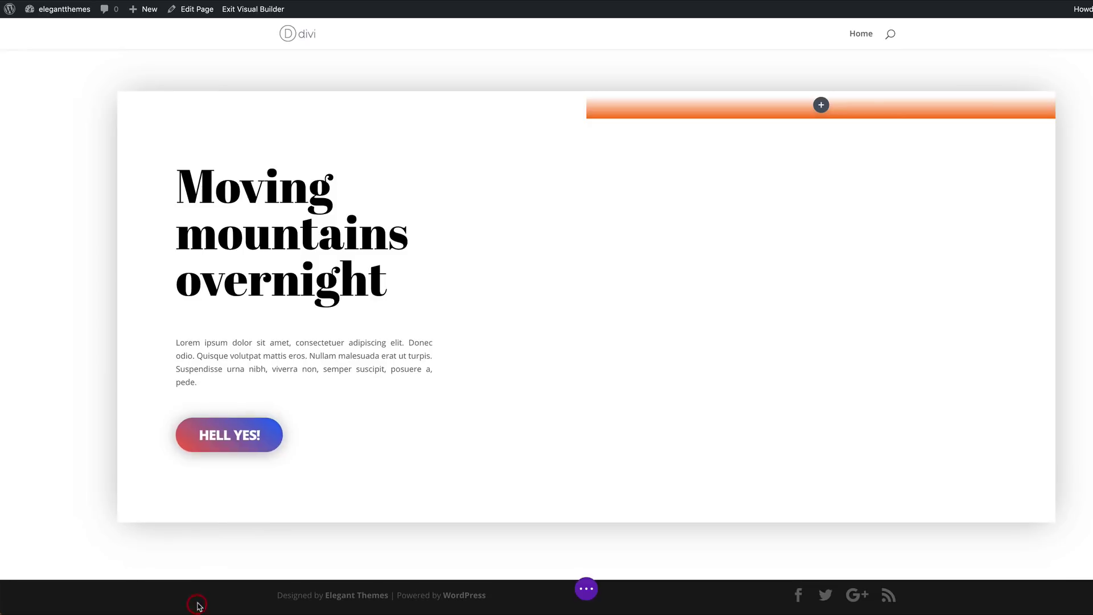
pyautogui.scroll(10, 535, 276)
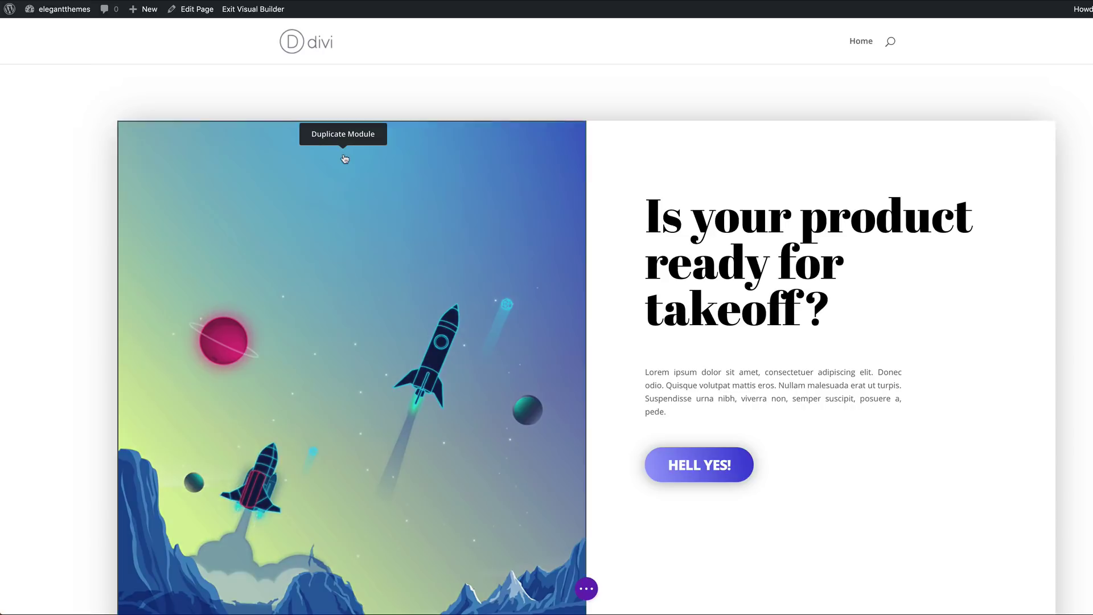
pyautogui.scroll(-10, 753, 378)
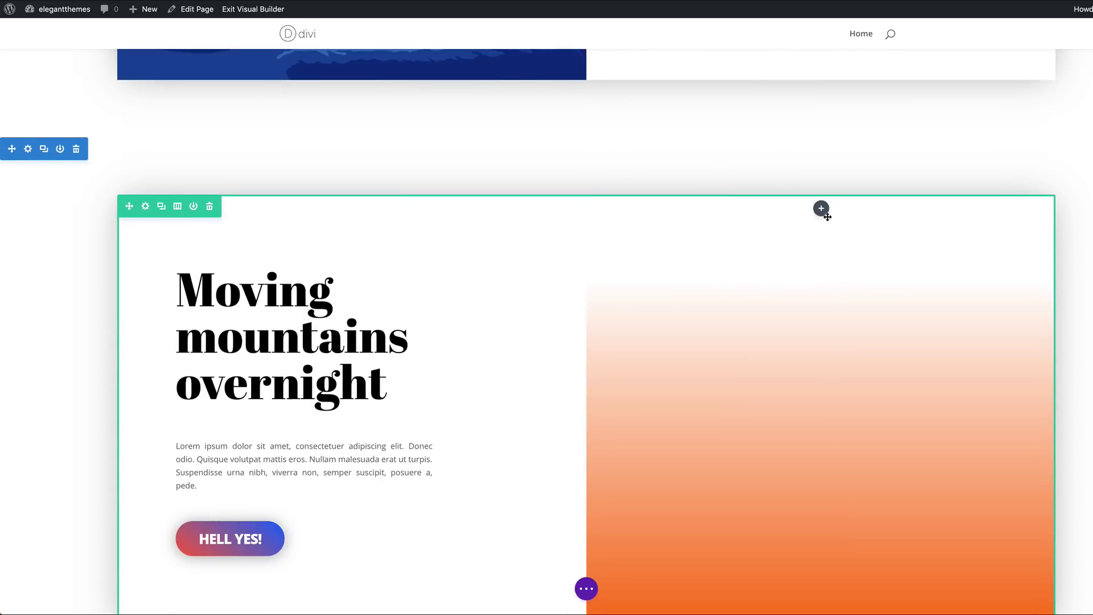
pyautogui.scroll(-2, 829, 317)
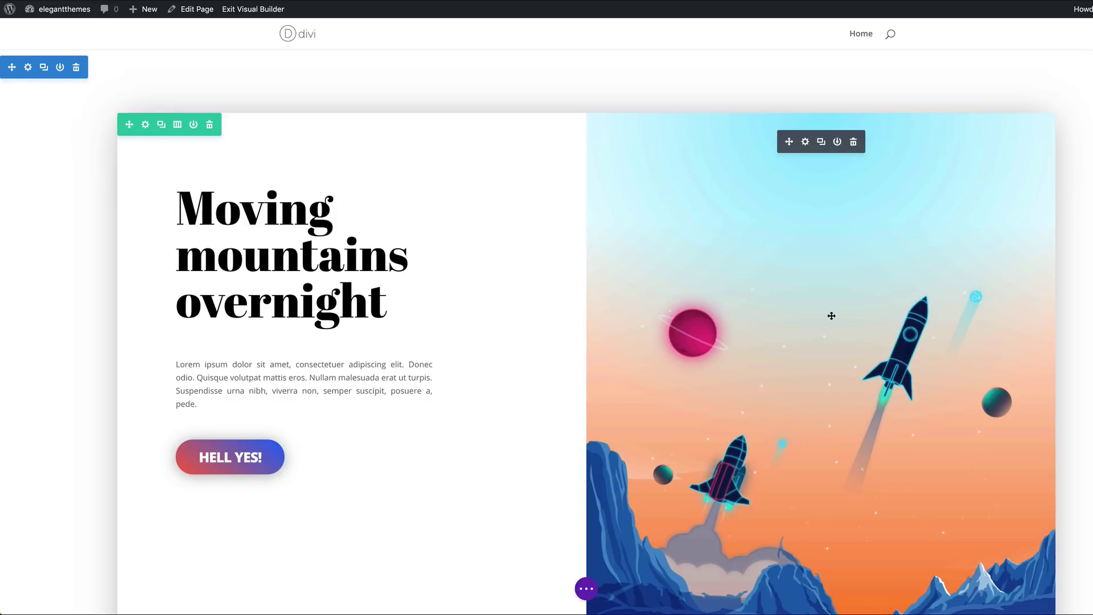
pyautogui.scroll(-1, 831, 310)
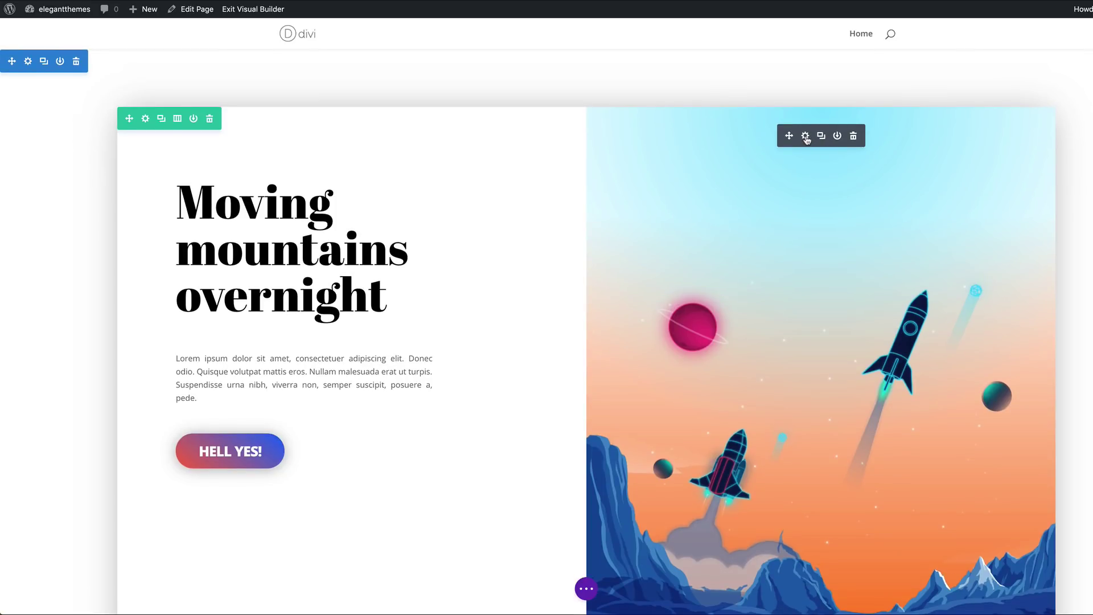
pyautogui.click(804, 136)
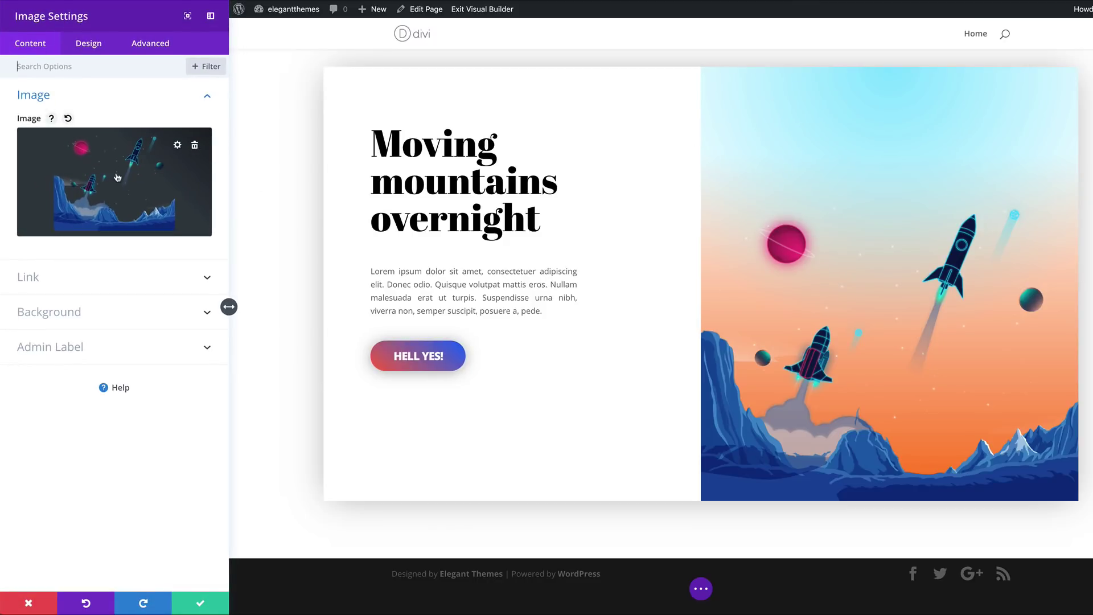
# Replace the rocket in the Moving mountains image module with the mountain illustration from the Media Library
pyautogui.click(117, 177)
pyautogui.click(266, 145)
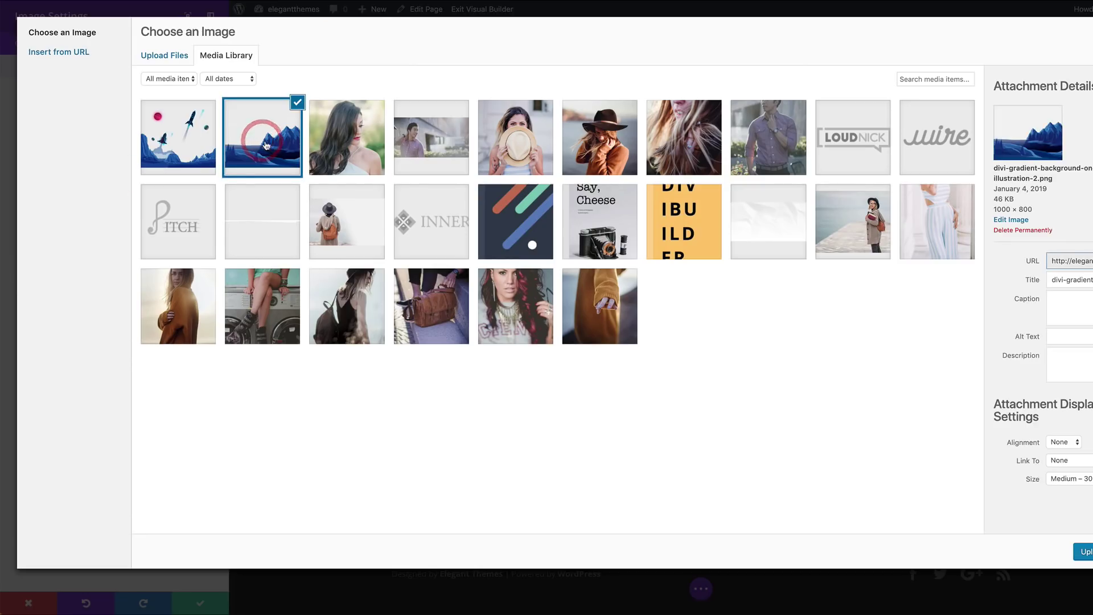
pyautogui.click(1054, 555)
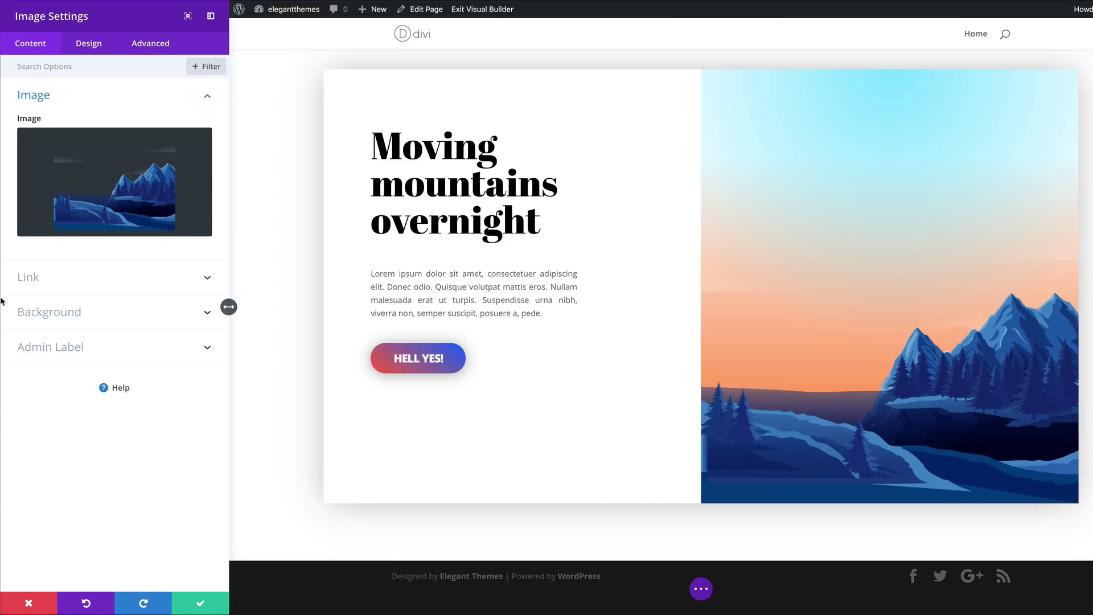
pyautogui.click(77, 316)
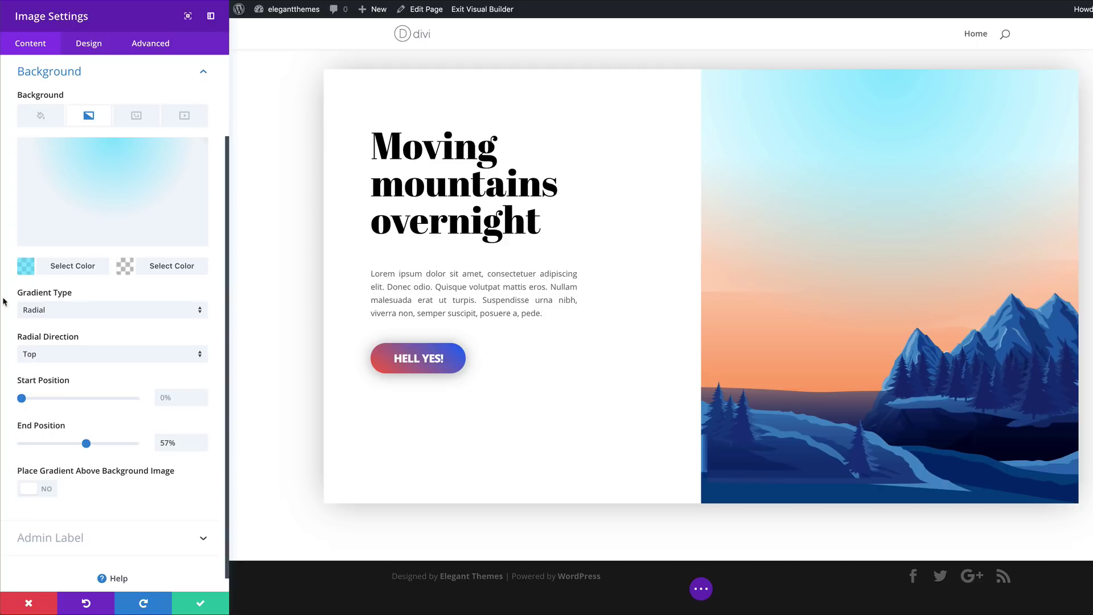
# Give the mountain image a 180deg linear gradient from rgba(0,2,12,0.66) to transparent white, and save
pyautogui.click(26, 266)
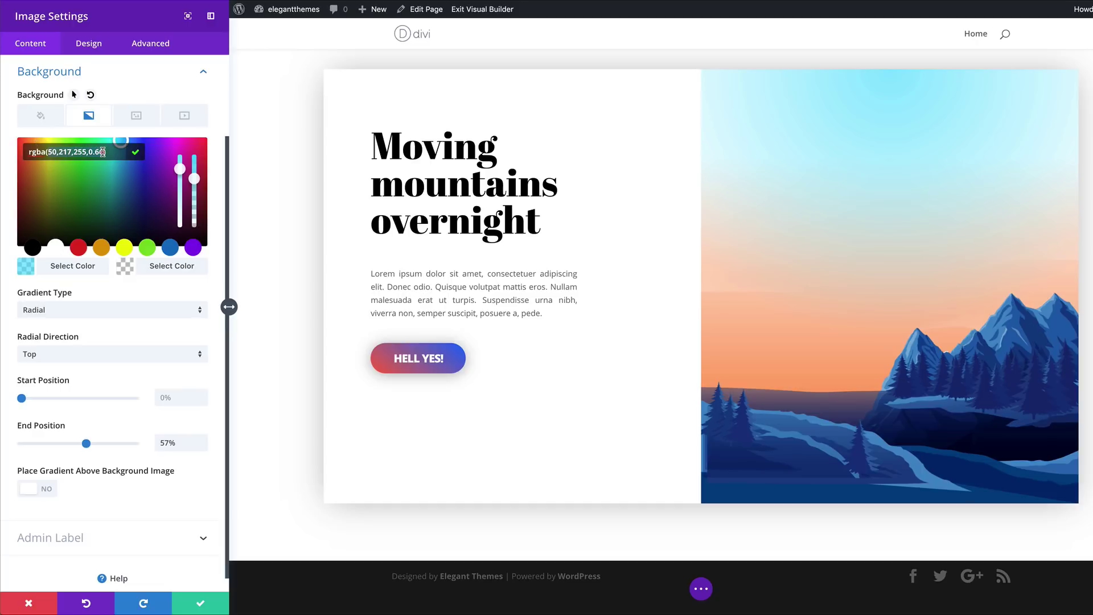
pyautogui.click(141, 242)
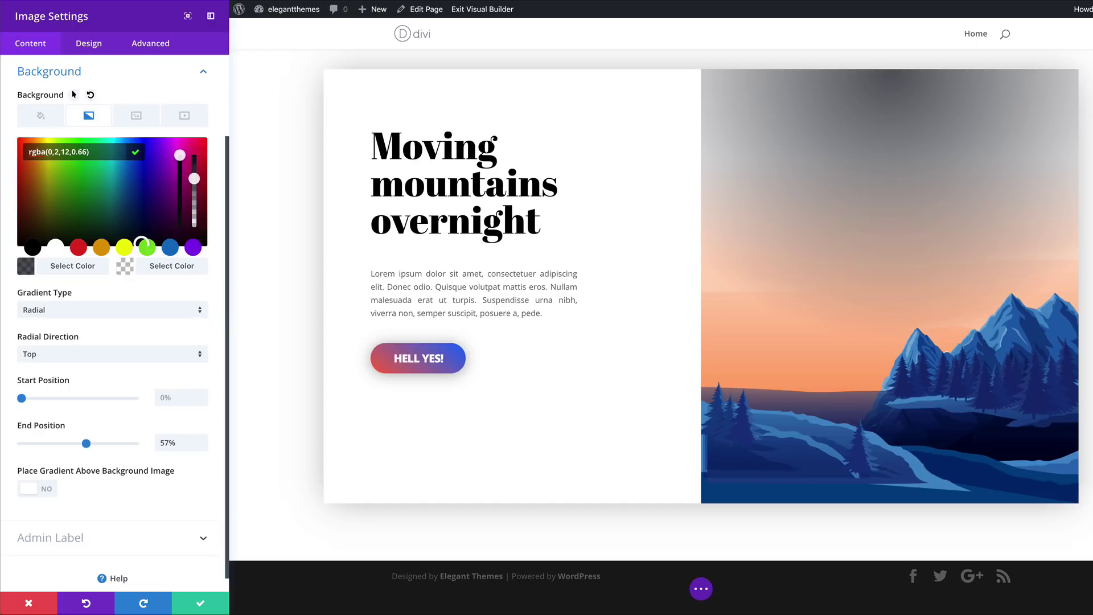
pyautogui.click(121, 268)
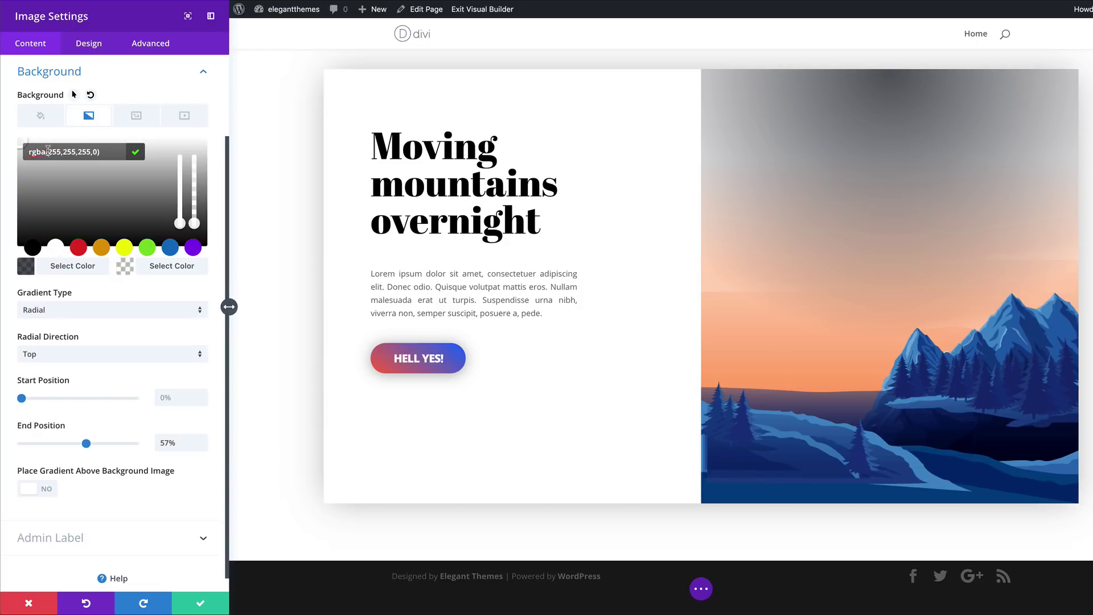
pyautogui.press('Right')
pyautogui.press('Left')
pyautogui.click(45, 312)
pyautogui.click(71, 321)
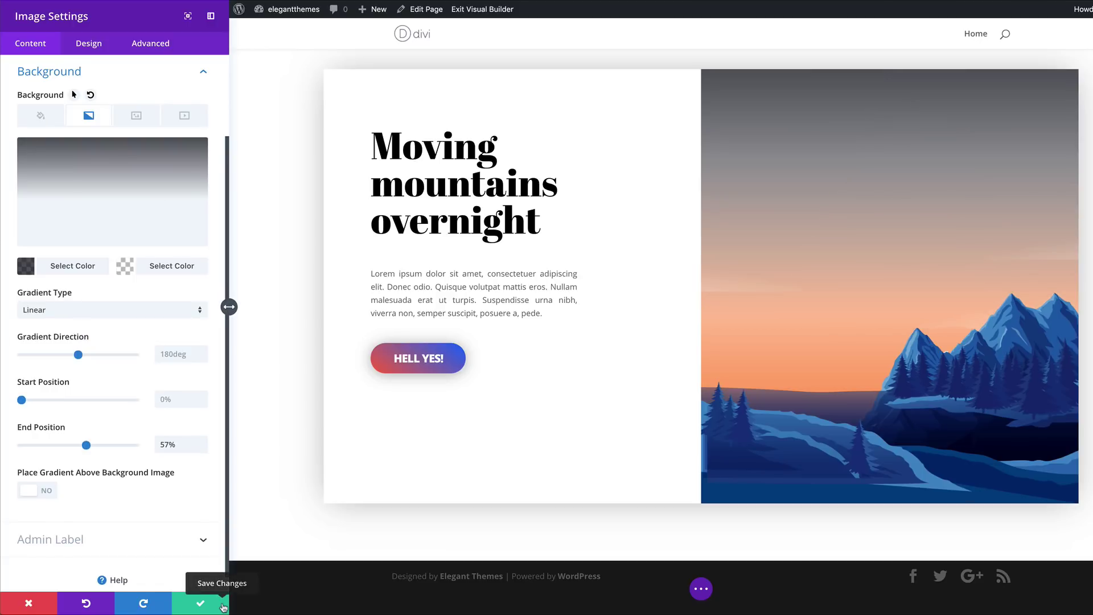
pyautogui.click(222, 607)
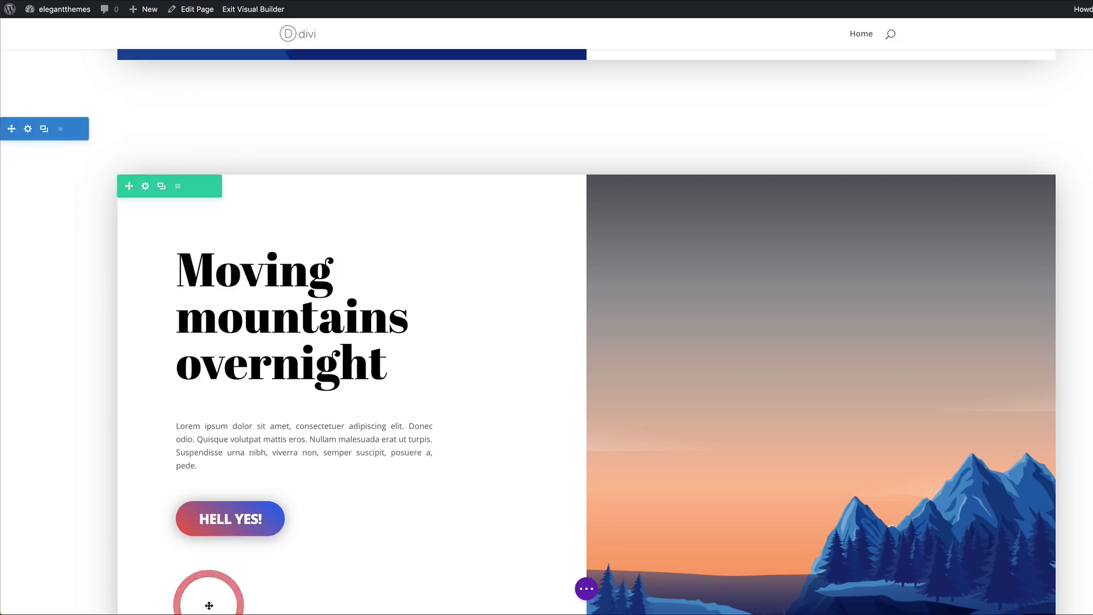
# Exit the Visual Builder and scroll the live page to check both hover-gradient boxed rows
pyautogui.scroll(-3, 595, 445)
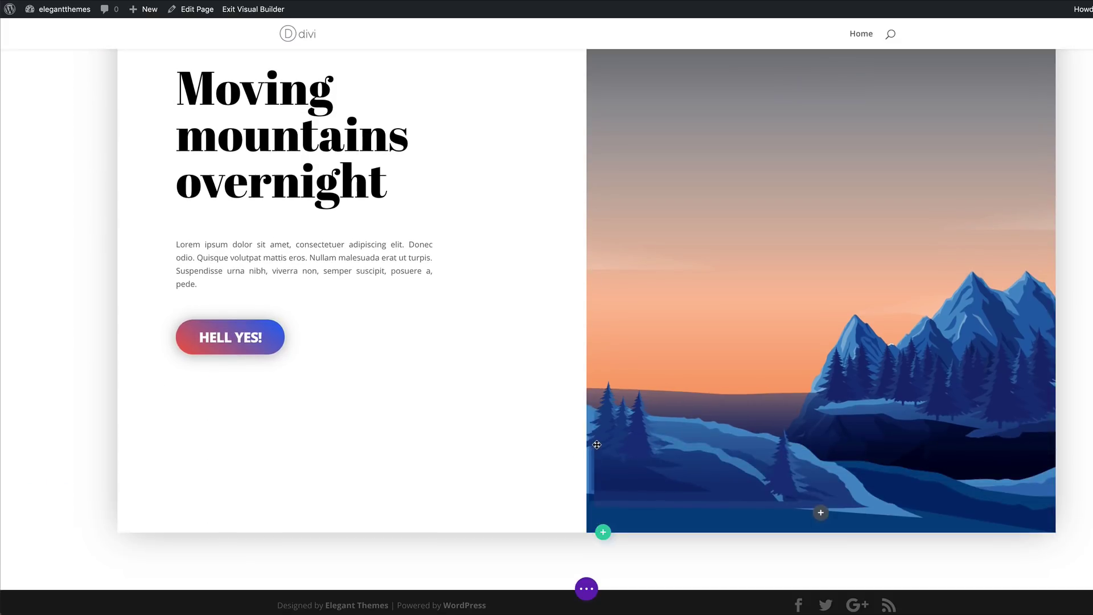
pyautogui.click(586, 588)
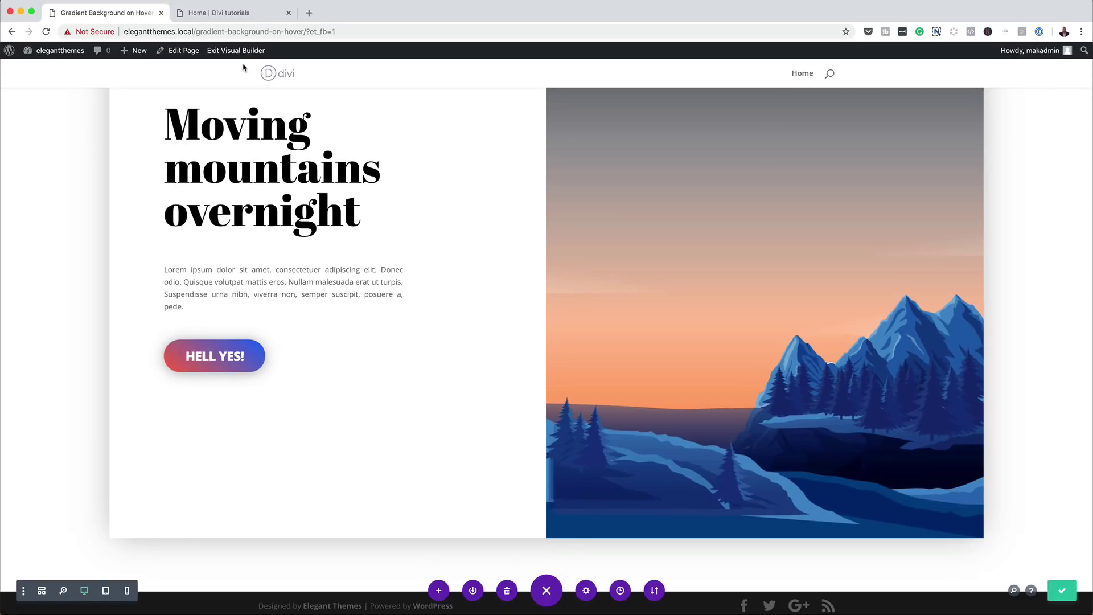
pyautogui.click(235, 52)
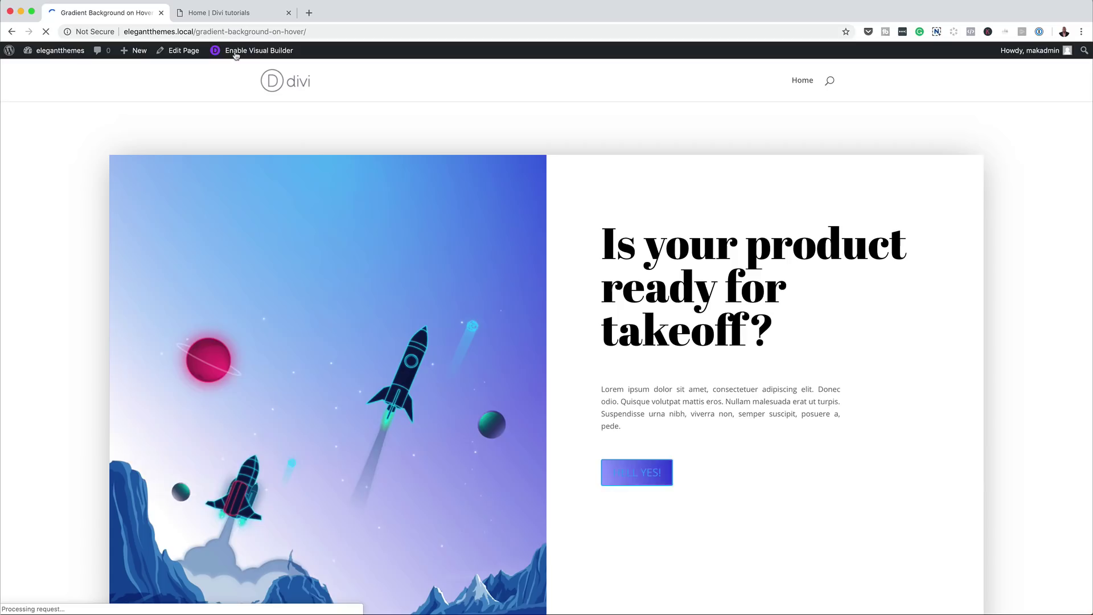
pyautogui.scroll(-2, 41, 233)
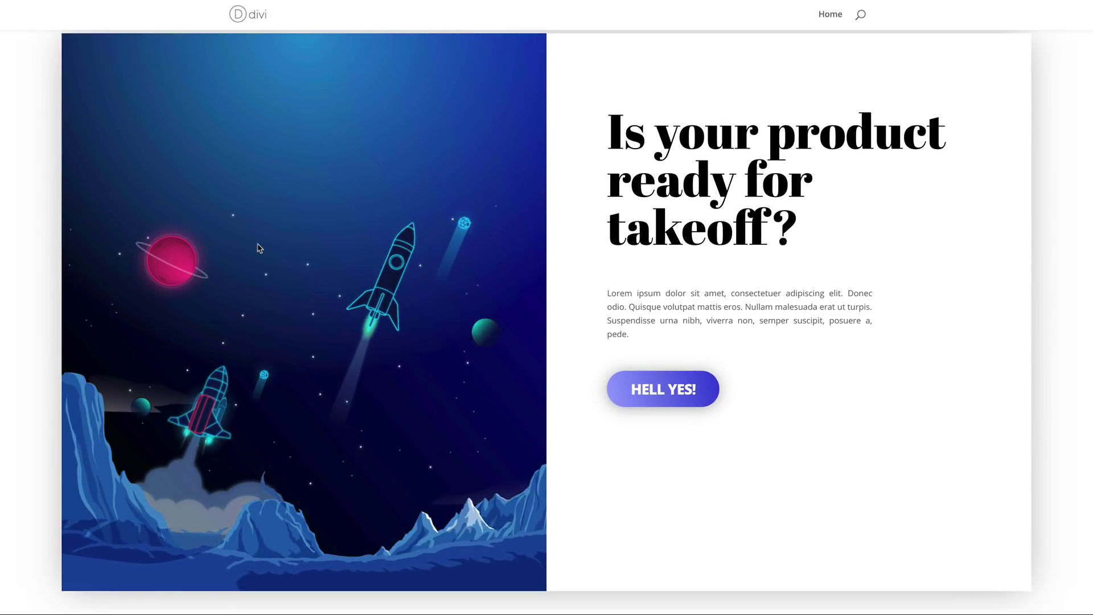
pyautogui.scroll(-10, 9, 277)
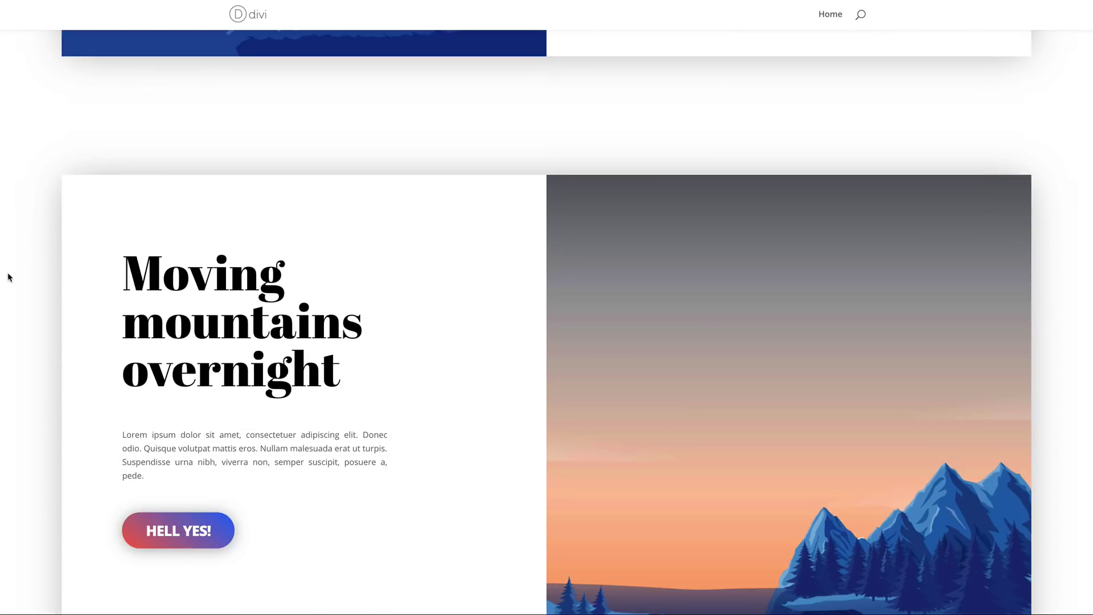
pyautogui.scroll(-1, 866, 313)
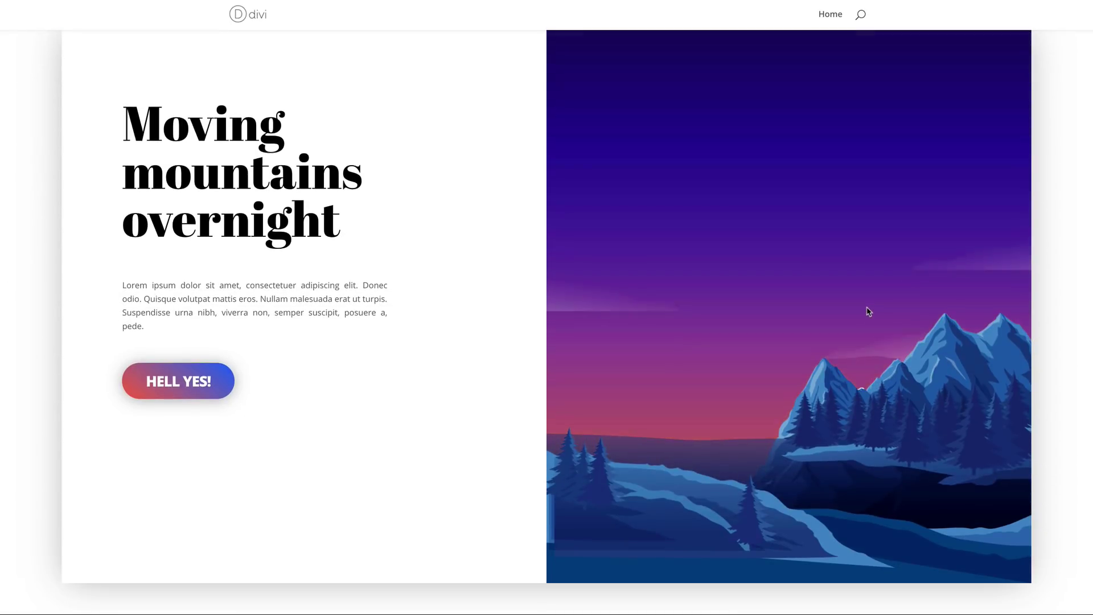